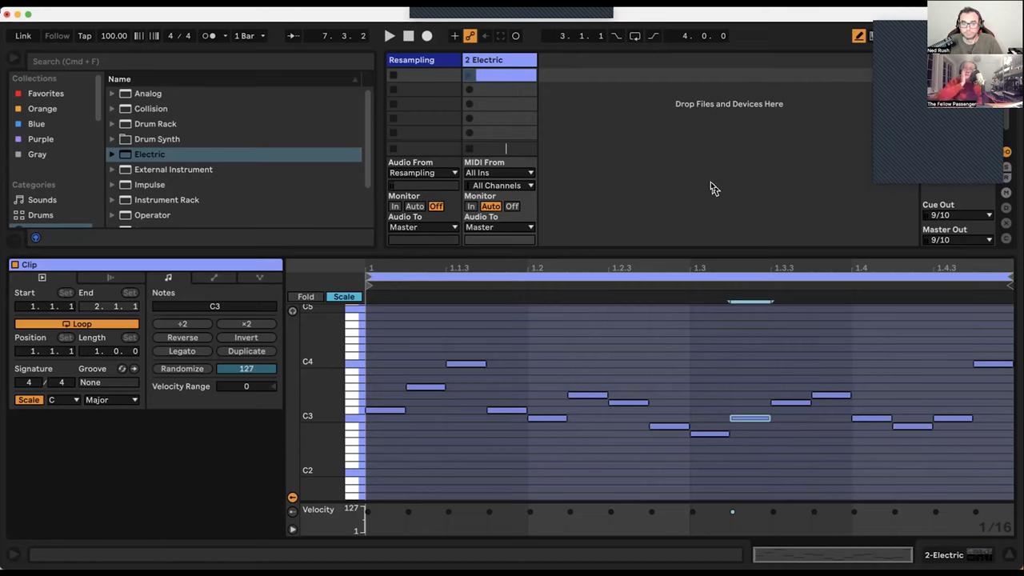
- Play the clip in the Electric track's first slot to audition its melody
left_click_drag(277, 243, 275, 372)
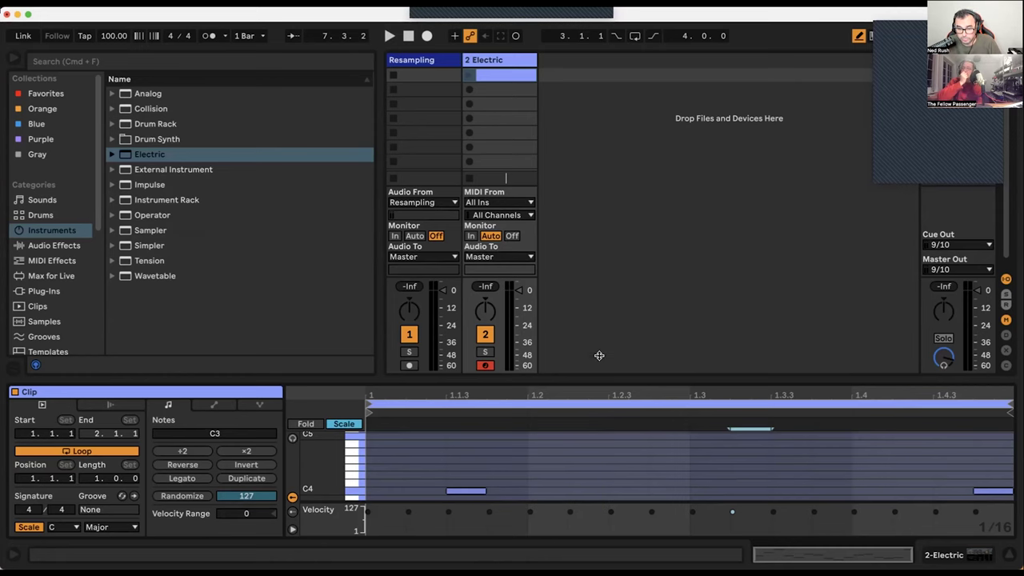
left_click_drag(598, 355, 598, 247)
mouse_move(320, 427)
left_mouse_down()
mouse_move(352, 427)
mouse_move(318, 440)
mouse_move(319, 430)
left_mouse_up()
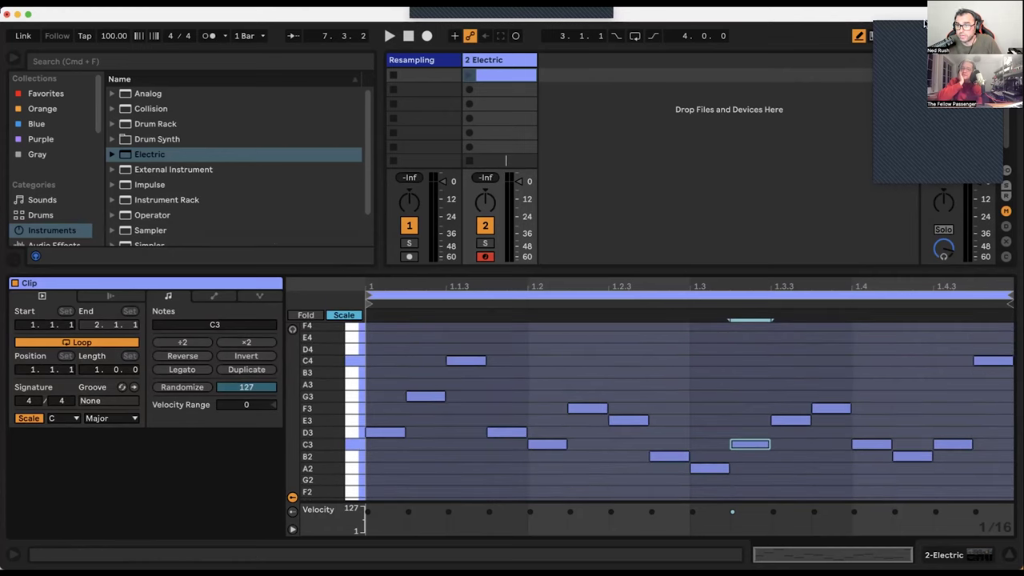
left_click(468, 76)
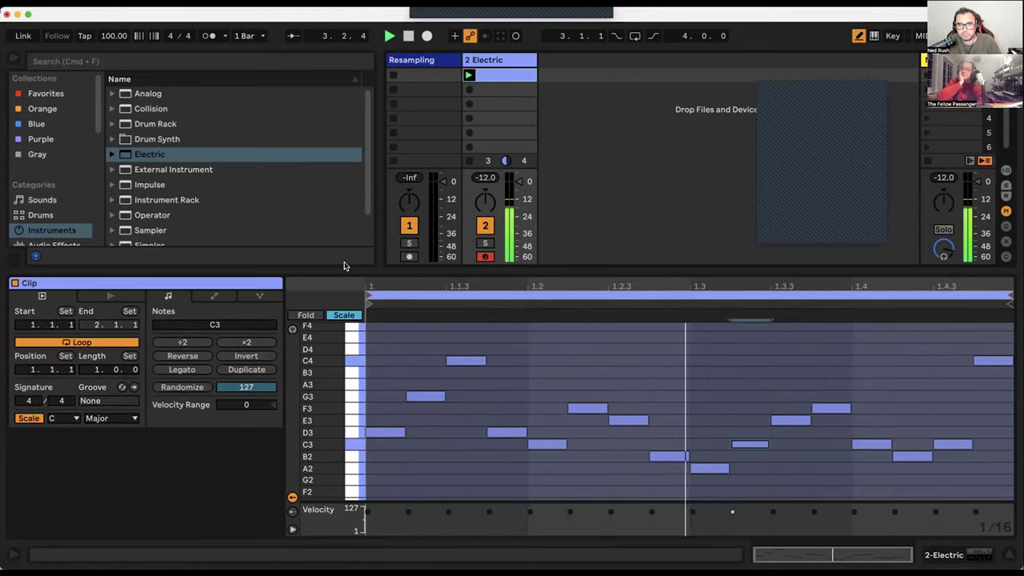
- Stop playback, turn off Draw mode, transpose all of the clip's notes down one octave and resume playback
key("space")
key("b")
left_click(372, 394)
key("ctrl+a")
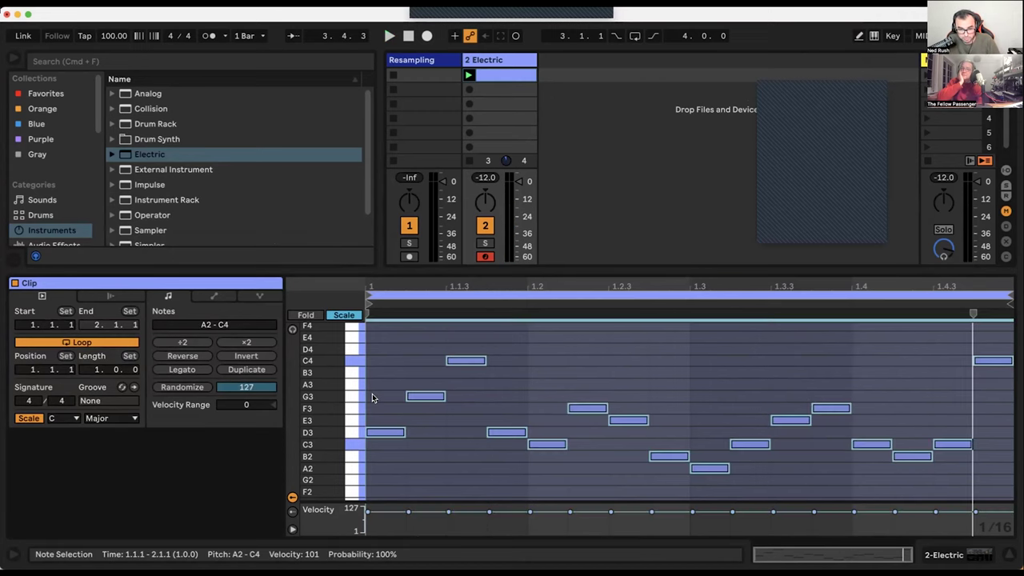
key("shift+Down")
key("space")
- Add Note Length and Velocity MIDI effects ahead of the Electric instrument and set the Note Length time to 416 ms
left_click(928, 552)
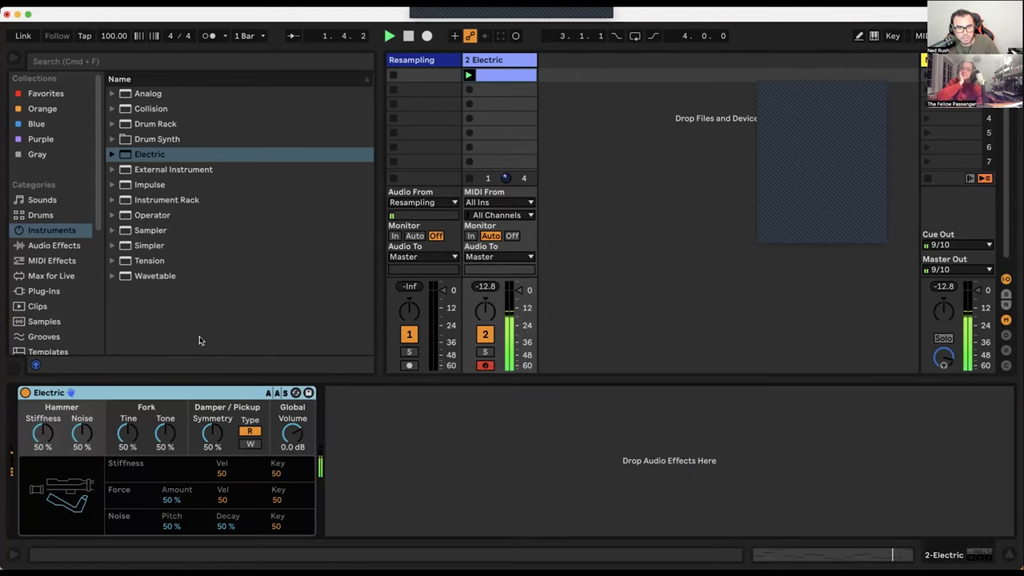
left_click(37, 259)
left_click_drag(124, 229, 21, 417)
left_click_drag(33, 462, 33, 416)
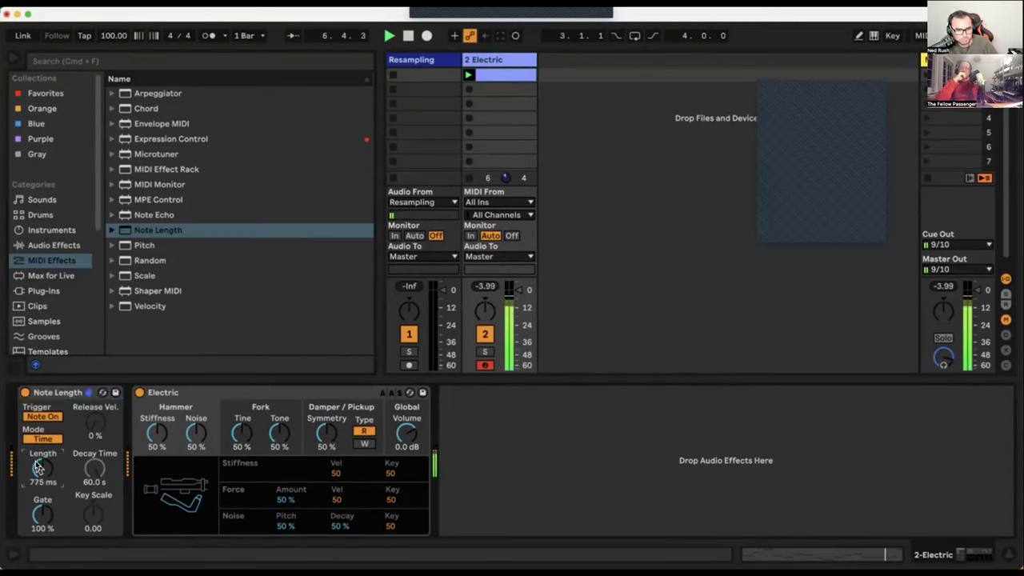
left_click_drag(142, 306, 132, 441)
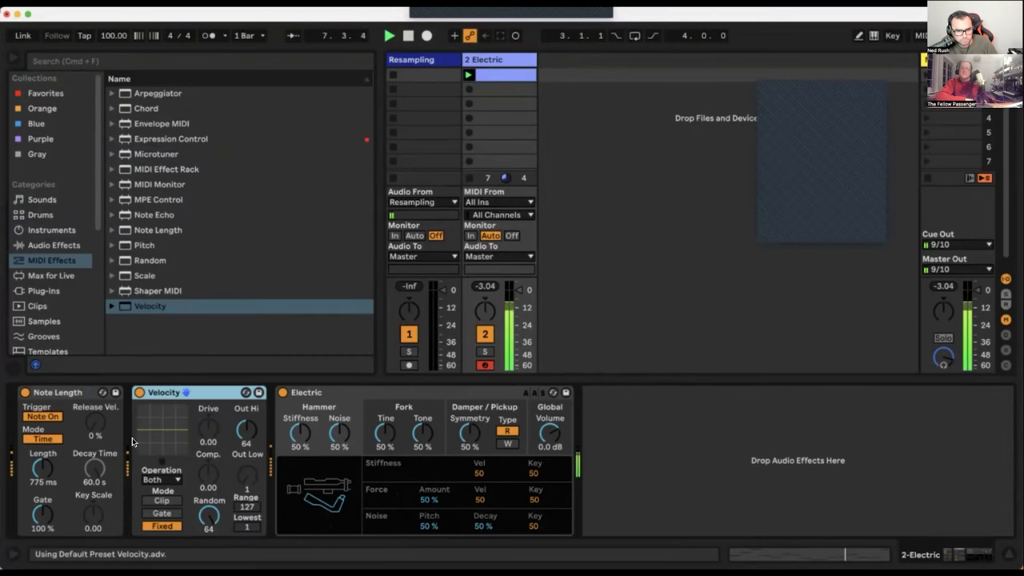
left_click_drag(42, 468, 42, 477)
- Duplicate the Electric clip into the second slot and turn off Scale for the copy
double_click(496, 75)
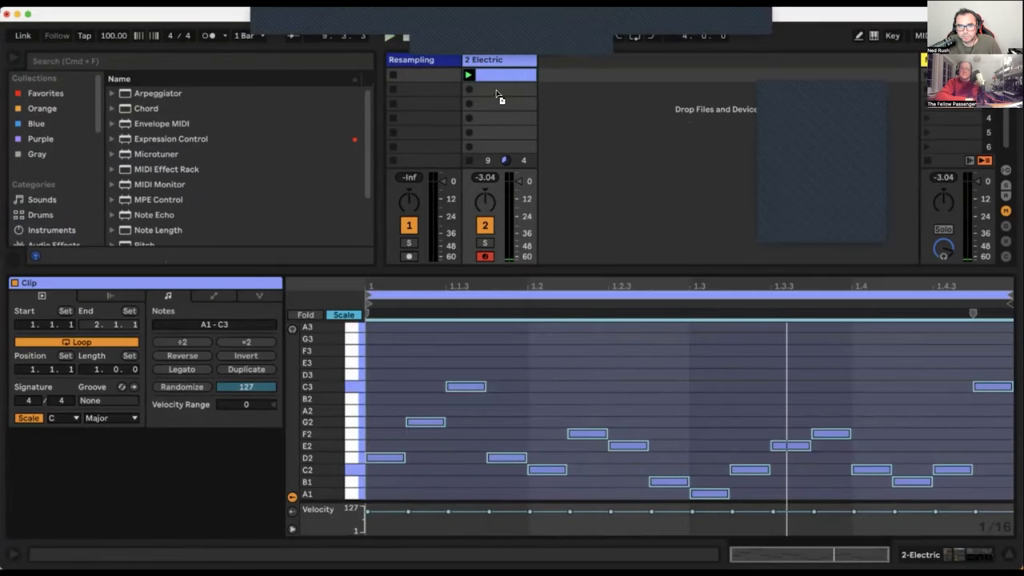
key("super+d")
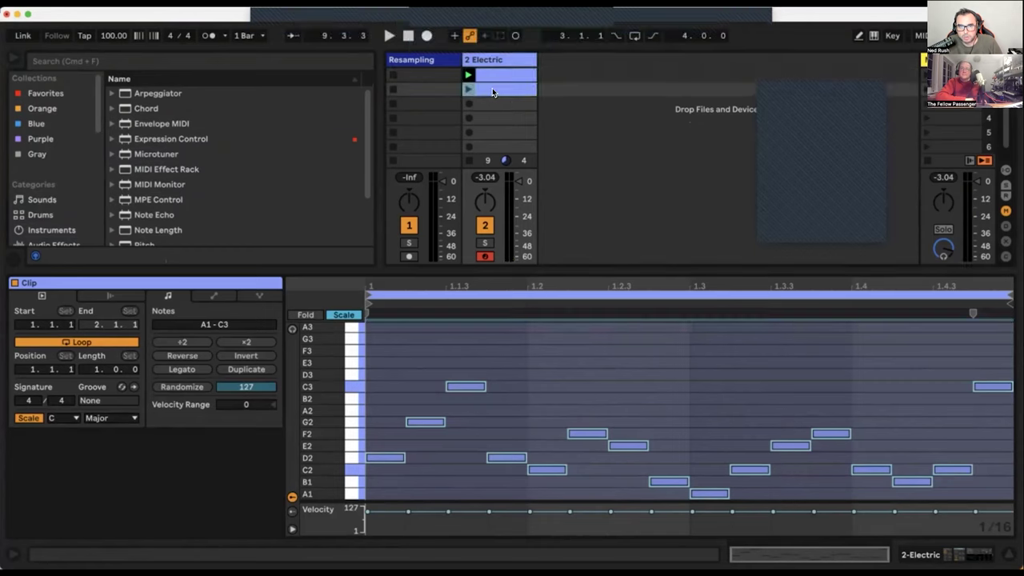
left_click(342, 315)
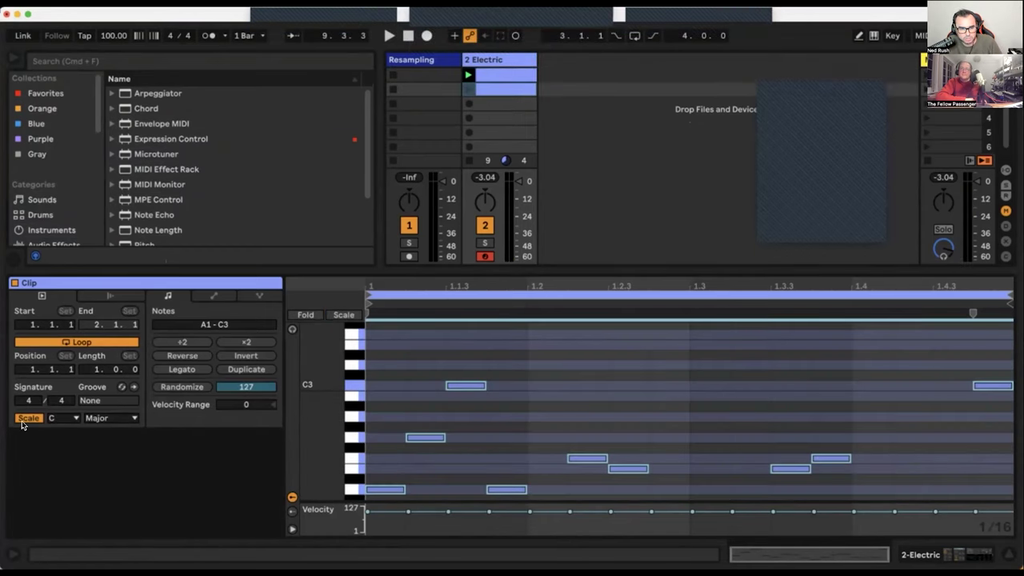
- Transpose all notes of the second-slot clip up three semitones
left_click_drag(400, 273, 373, 122)
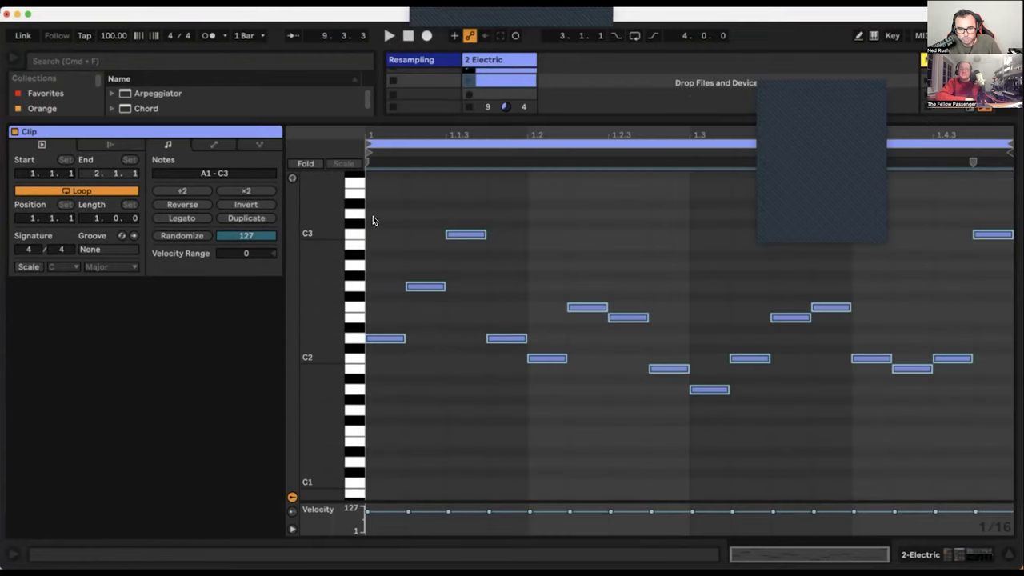
key("super+a")
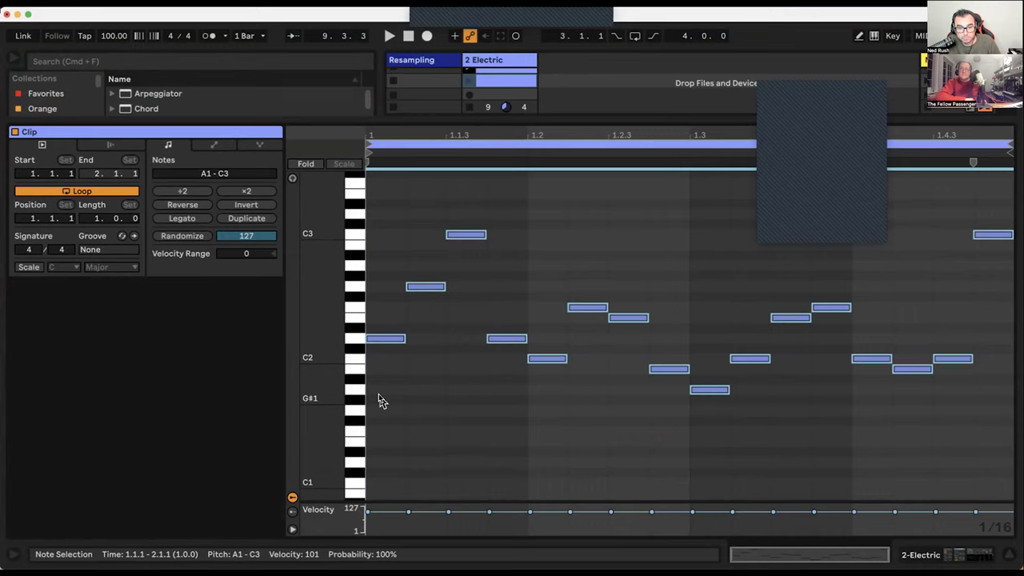
key("Up")
key("Up")
key("Up")
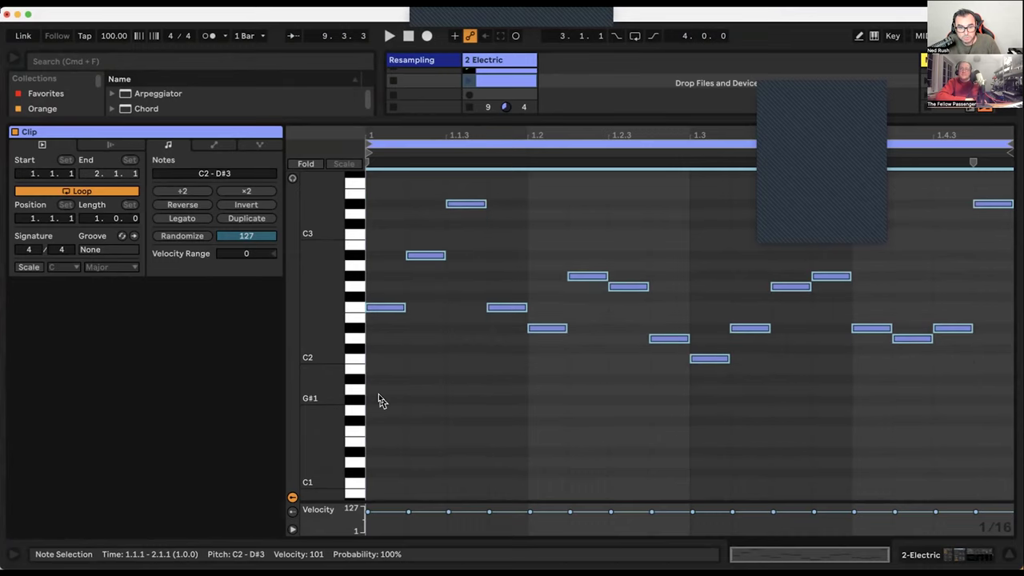
- Play back the transposed clip in the second slot to hear the new key
left_click(380, 395)
key("space")
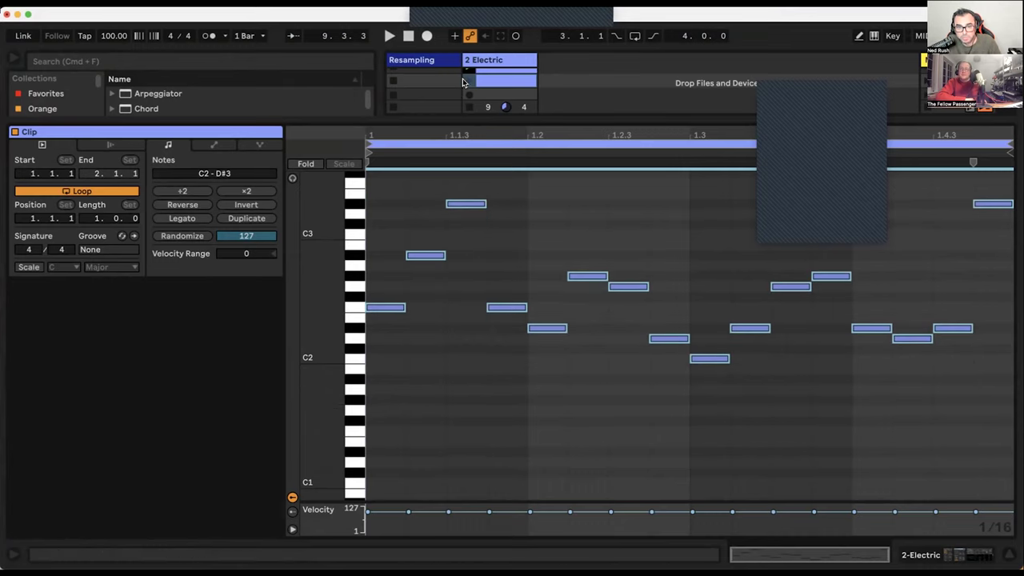
left_click_drag(274, 125, 276, 328)
left_click_drag(321, 455, 318, 429)
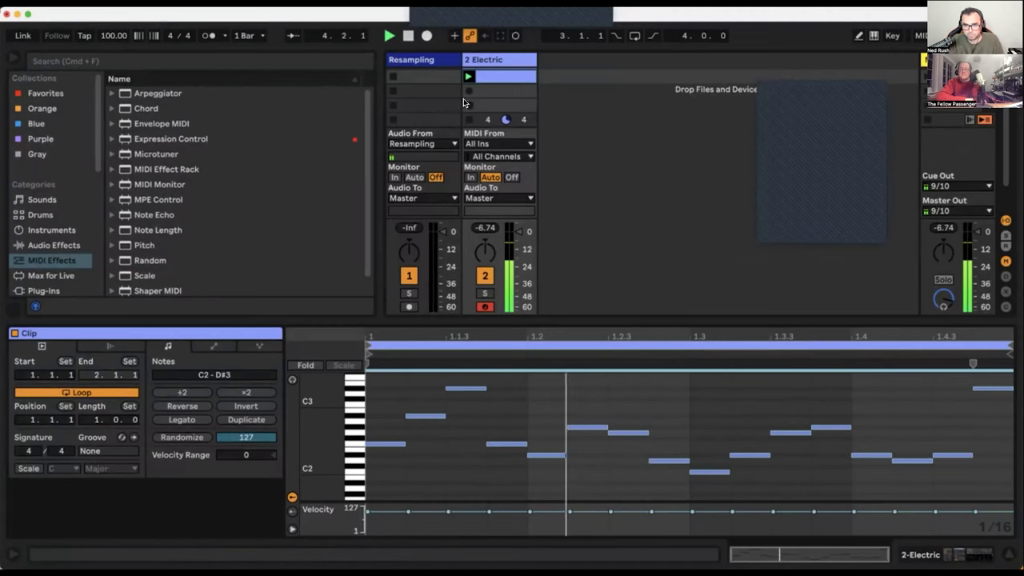
key("super+d")
key("super+z")
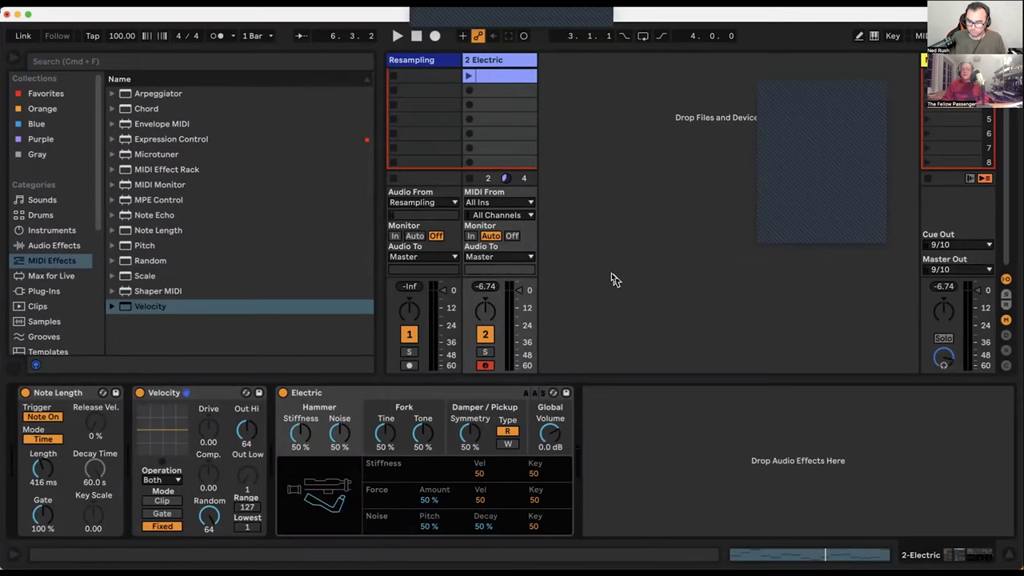
key("space")
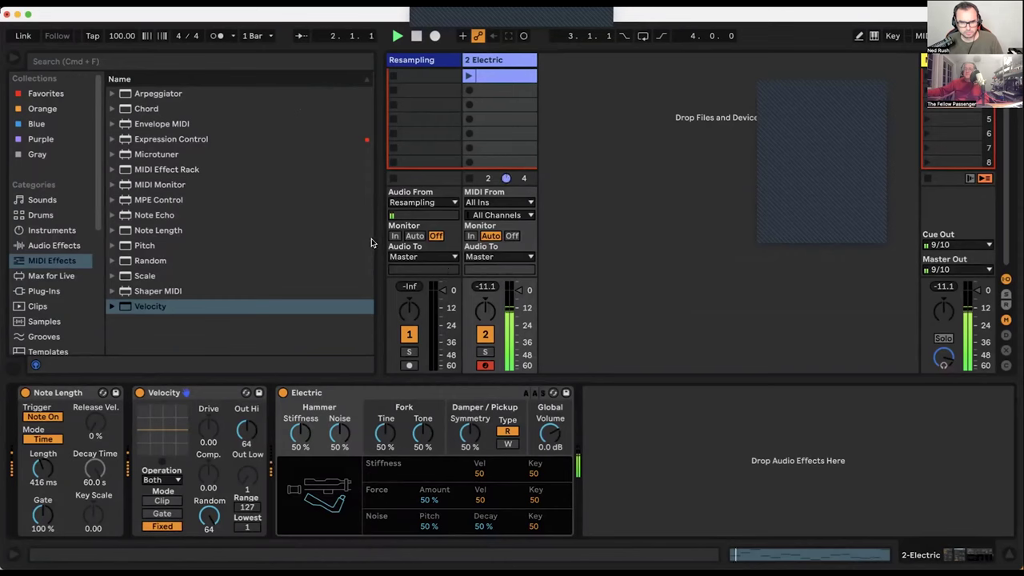
key("super+shift+c")
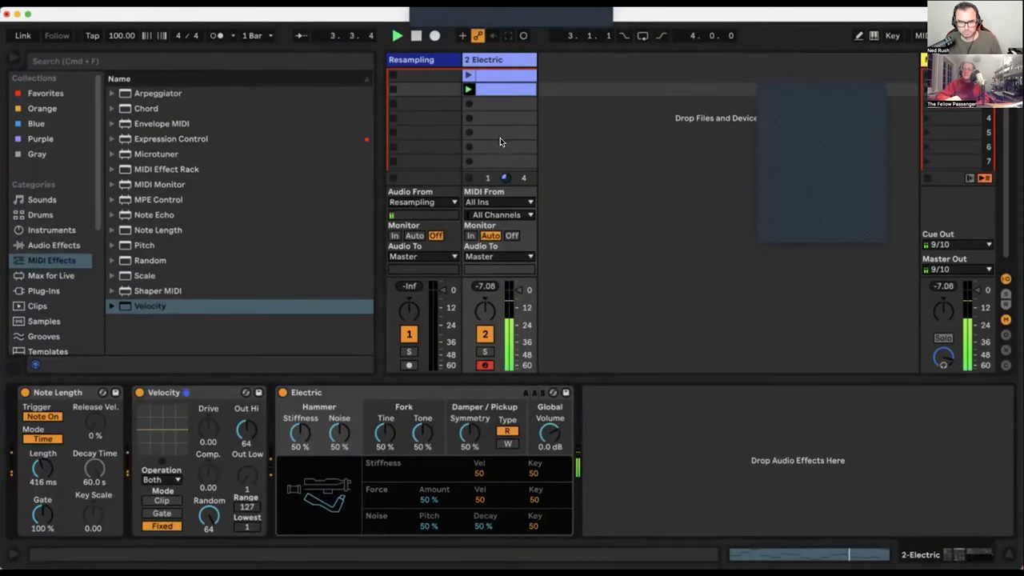
- Color the transposed clip in the second slot magenta
double_click(498, 91)
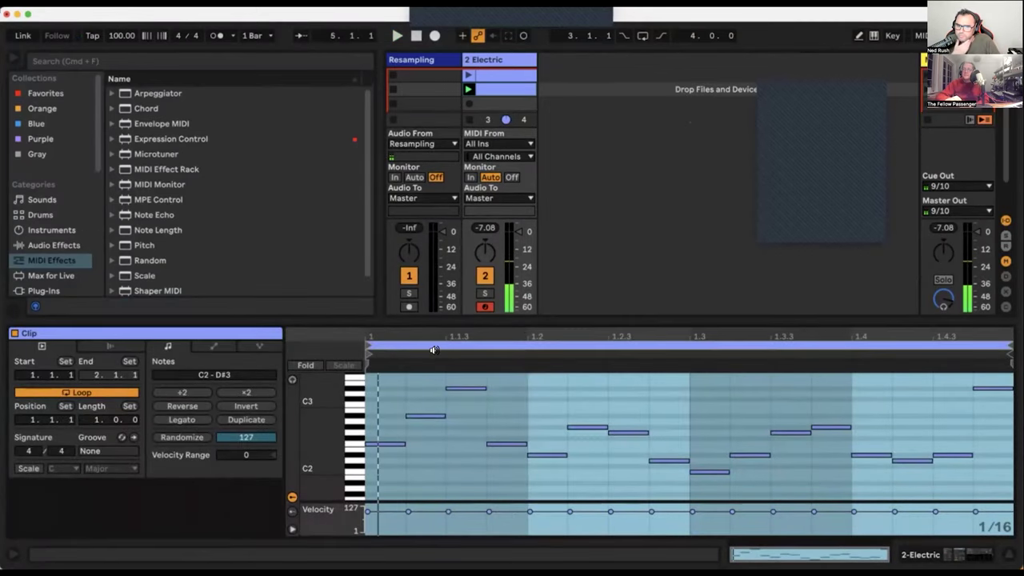
left_click(498, 82)
right_click(505, 93)
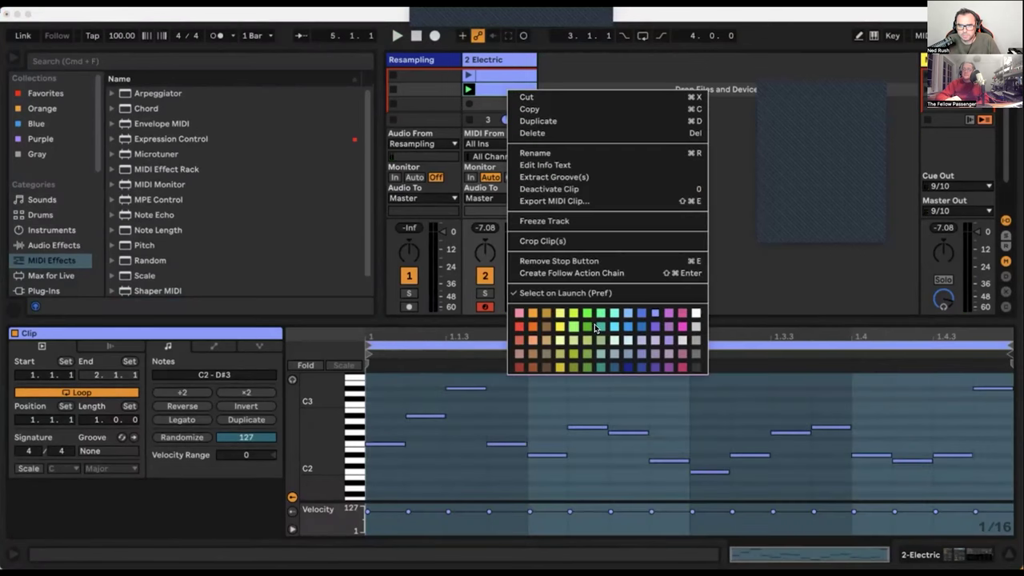
left_click(687, 328)
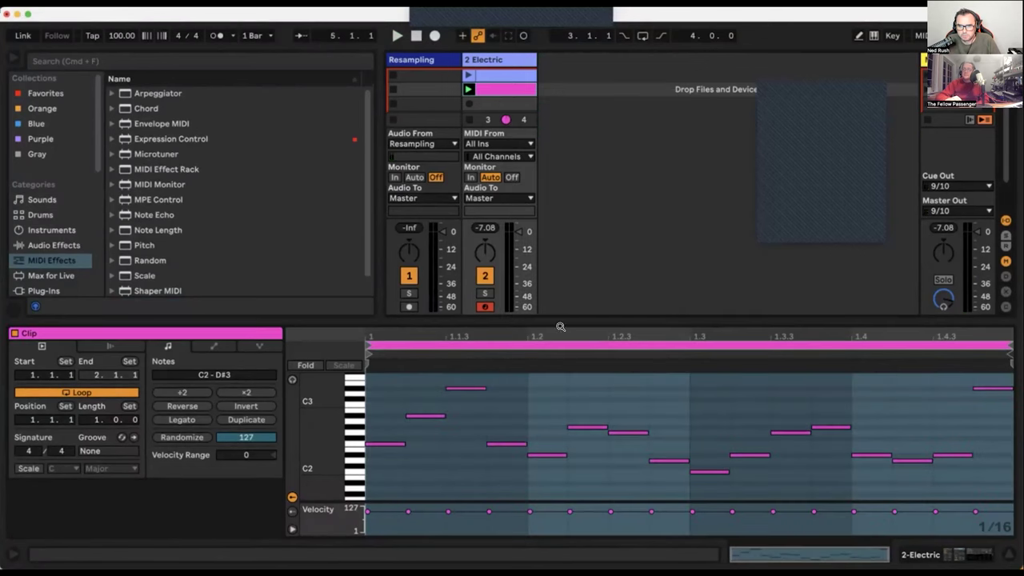
- Show both Electric clips together in the note editor and compare the notes they share at C2, D2 and G2
left_click(506, 76, "shift")
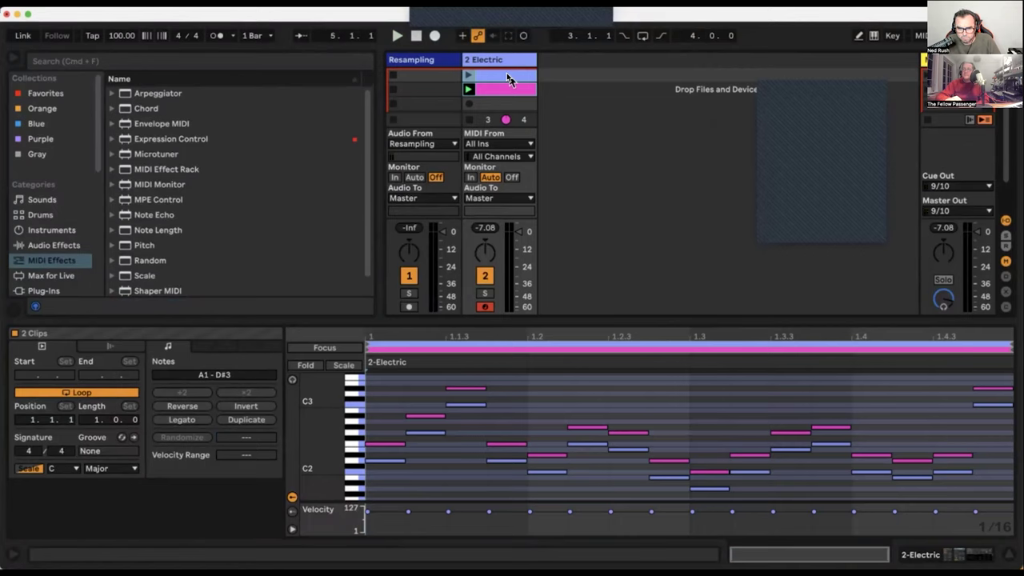
left_click_drag(320, 429, 340, 429)
scroll(352, 436, "down", 4)
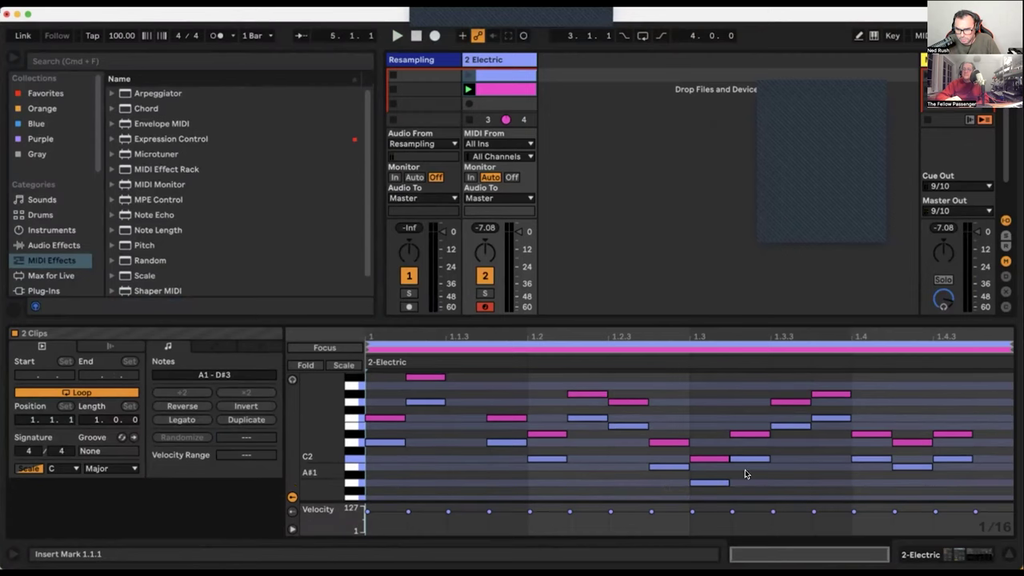
left_click_drag(744, 469, 709, 453)
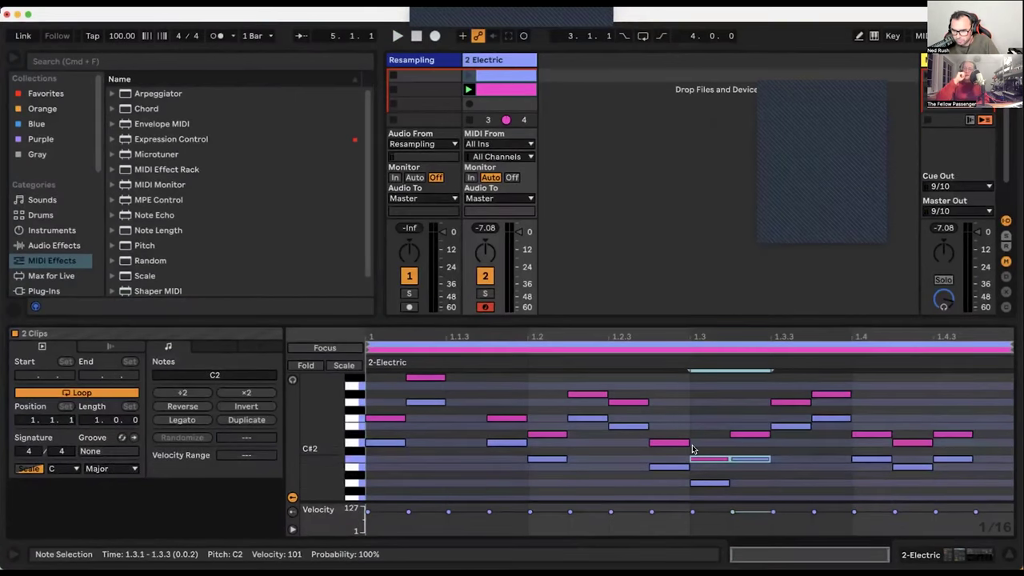
left_click_drag(702, 445, 439, 445)
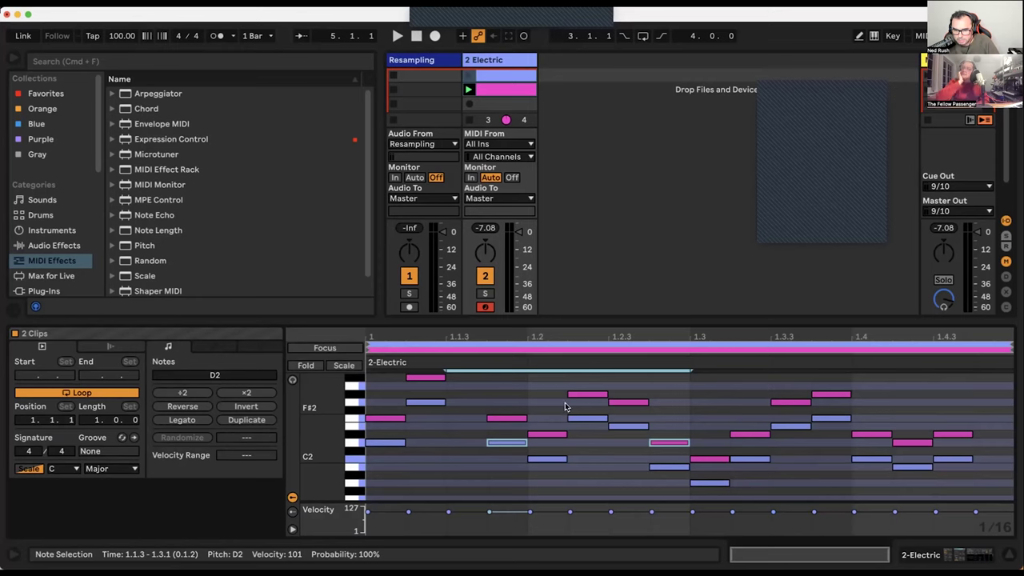
left_click_drag(661, 396, 381, 400)
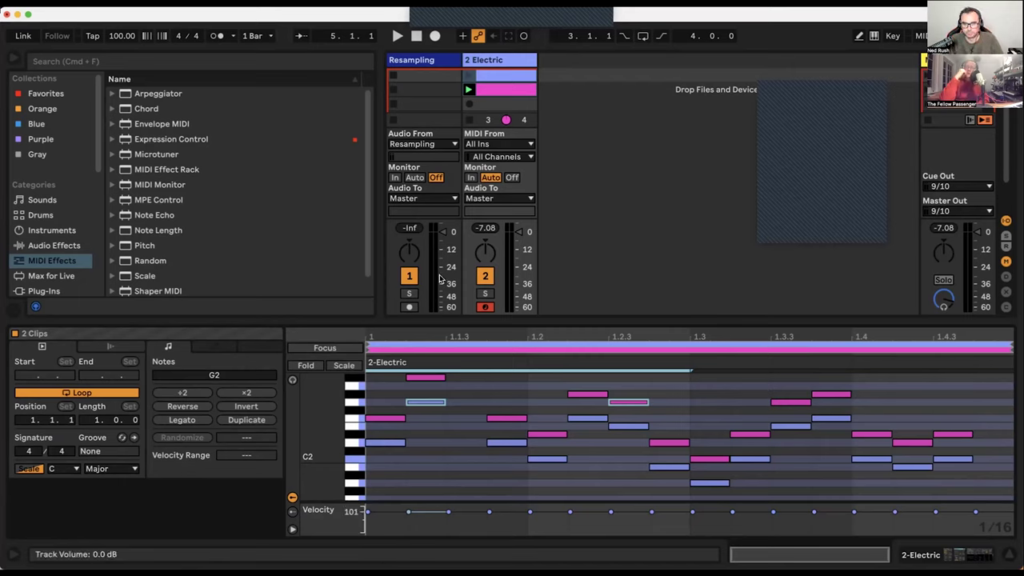
left_click(496, 94)
scroll(498, 99, "up", 1)
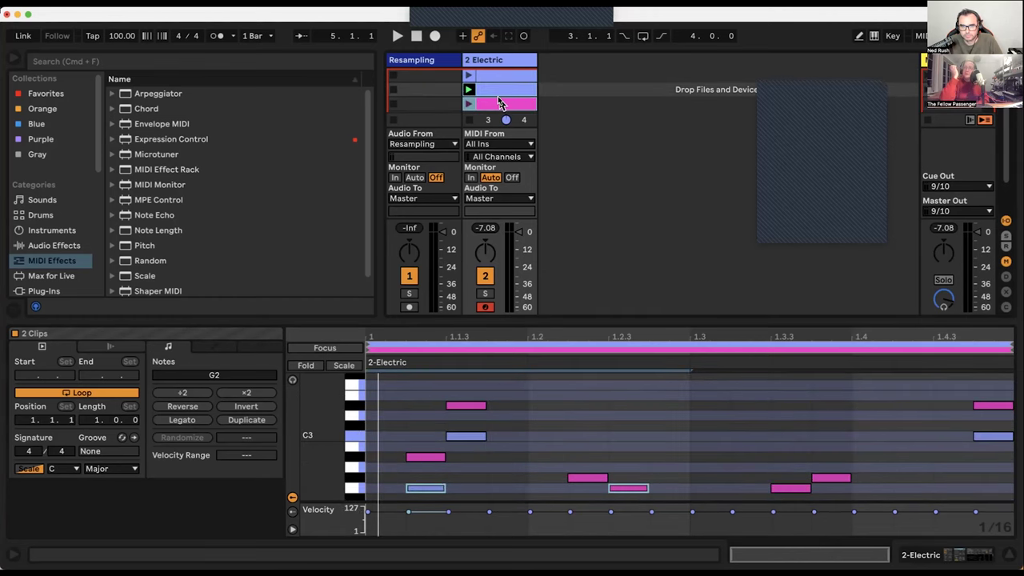
left_click(498, 103)
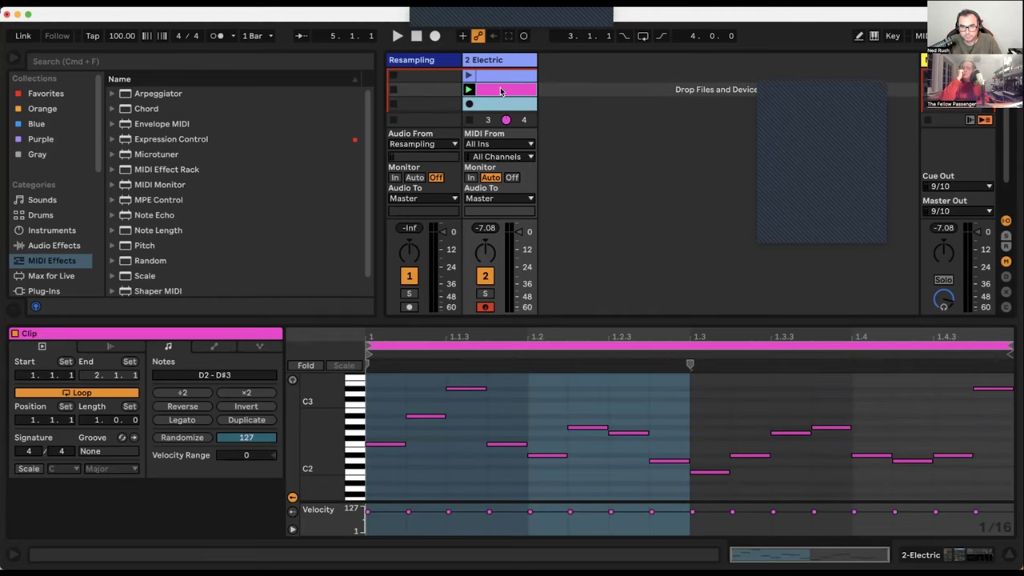
left_click_drag(498, 103, 501, 92)
- Copy the magenta clip into the Electric track's fourth slot and color the copy yellow
left_click_drag(336, 328, 336, 373)
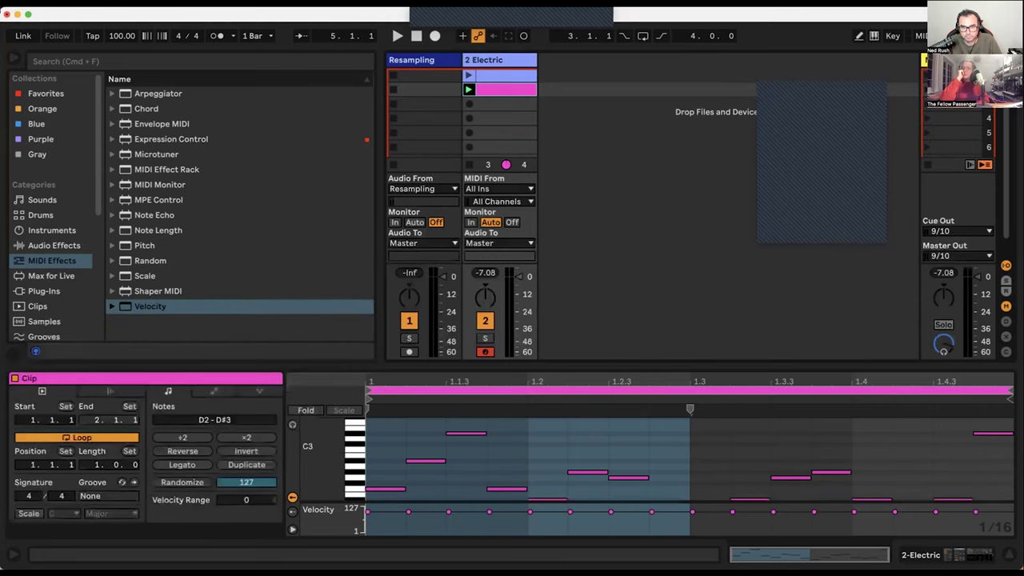
left_click_drag(505, 120, 505, 120)
right_click(505, 120)
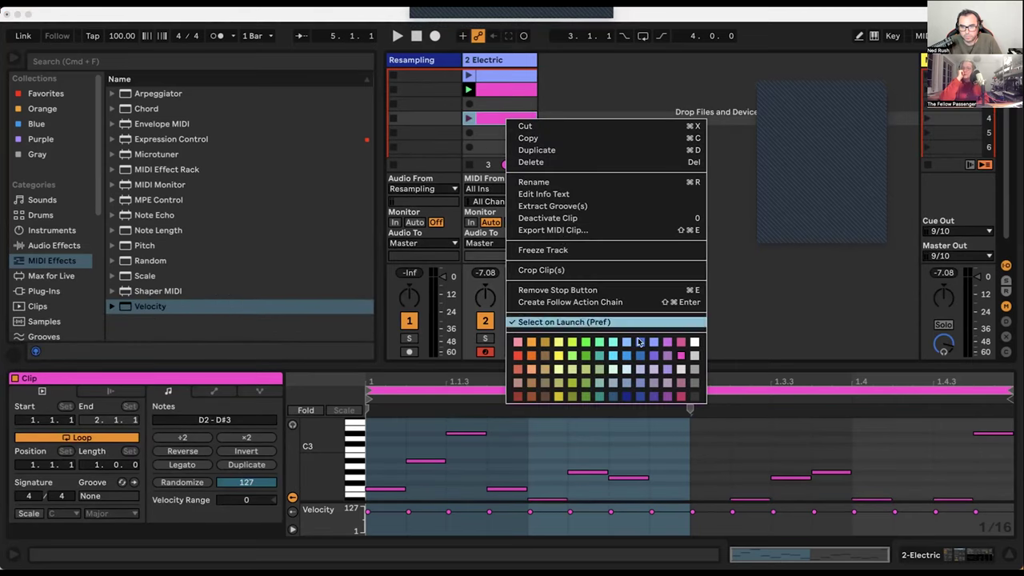
left_click(554, 356)
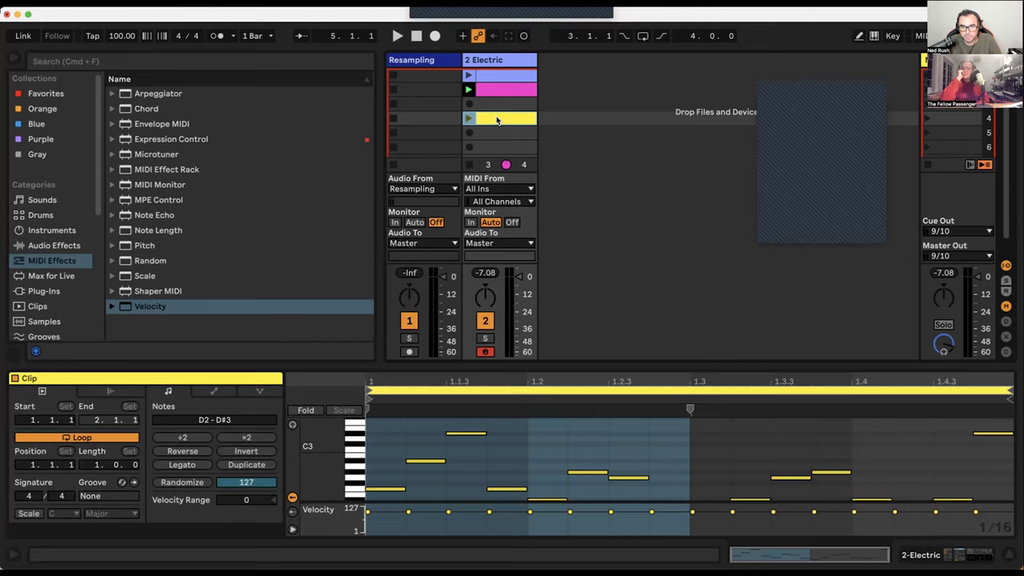
- Replace the clip in the fourth slot with a copy of the first-slot clip and color it yellow
left_click_drag(492, 72, 493, 117)
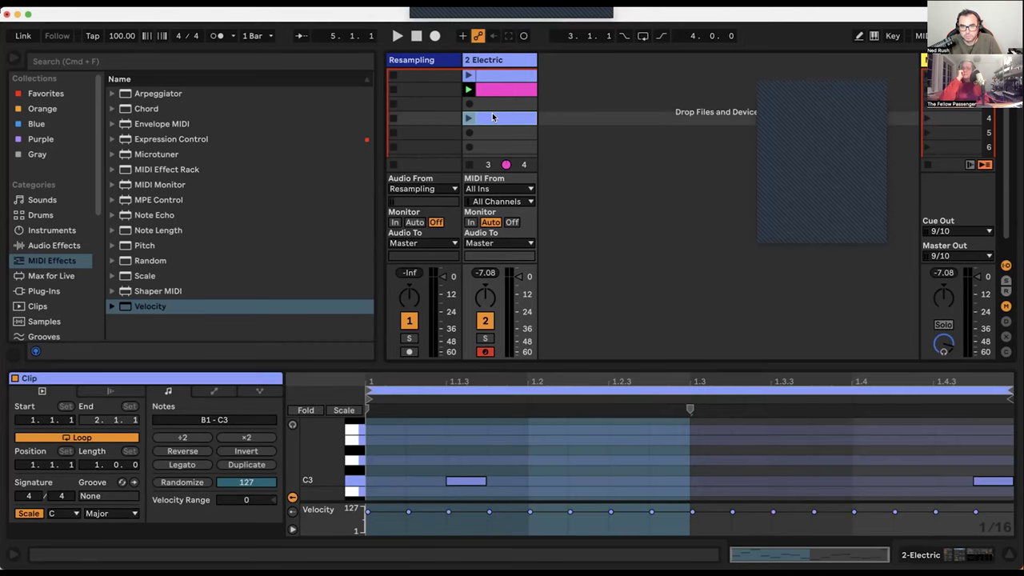
right_click(493, 117)
left_click(553, 355)
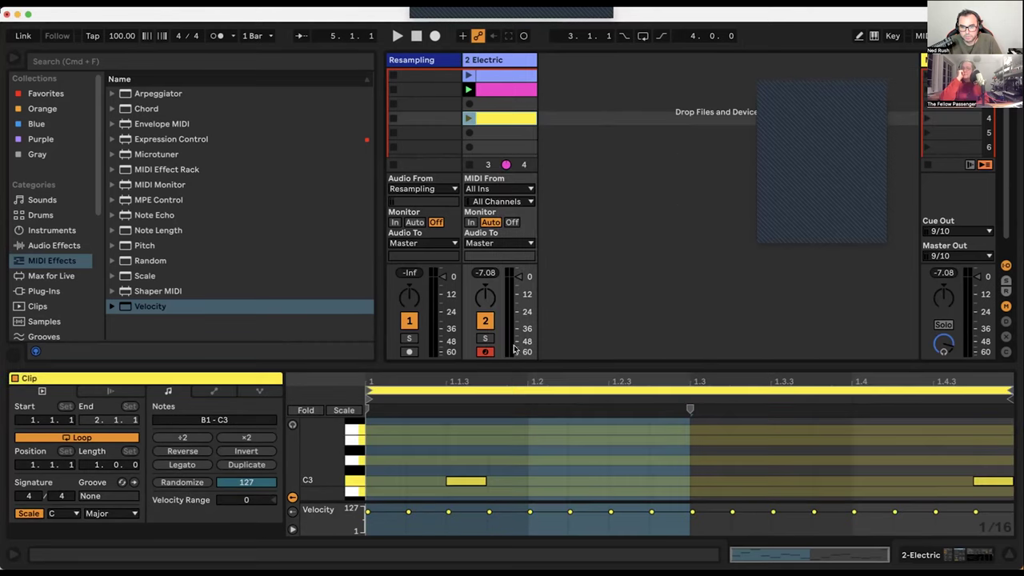
- Enlarge the note editor and turn off Scale for the yellow clip
left_click_drag(376, 364, 384, 76)
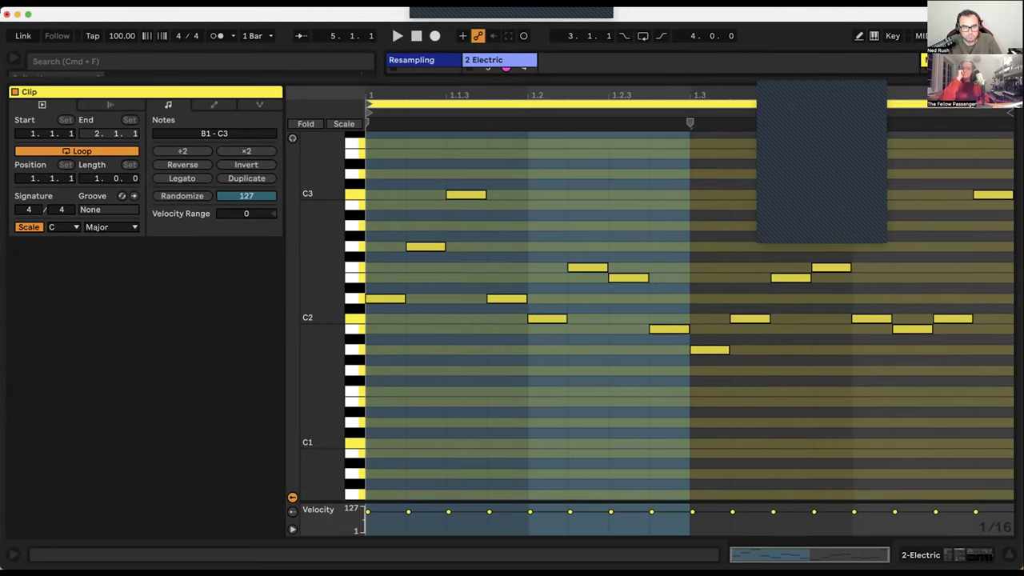
left_click(29, 228)
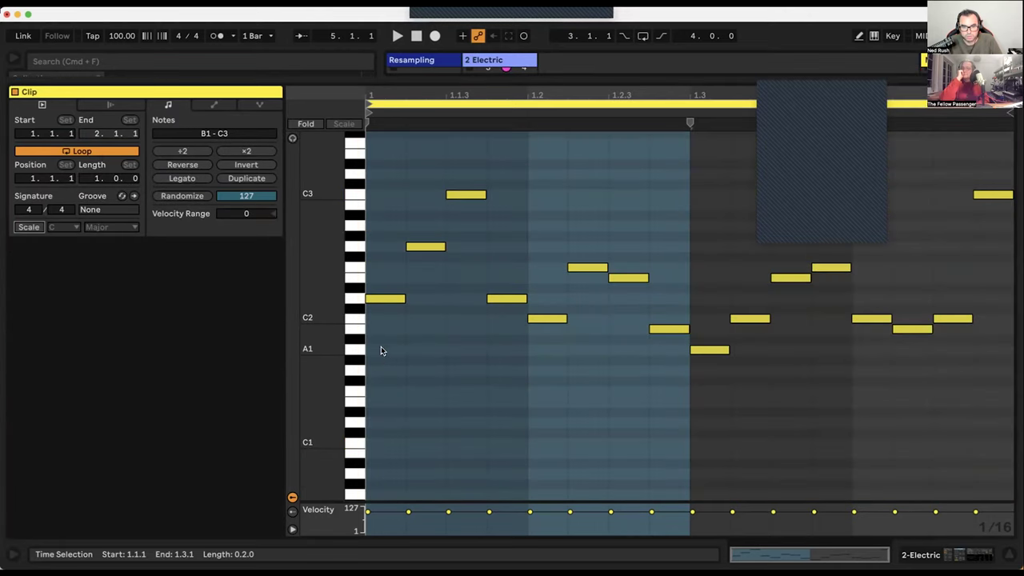
- Transpose all notes in the yellow clip down three semitones
left_click(381, 372)
key("super+a")
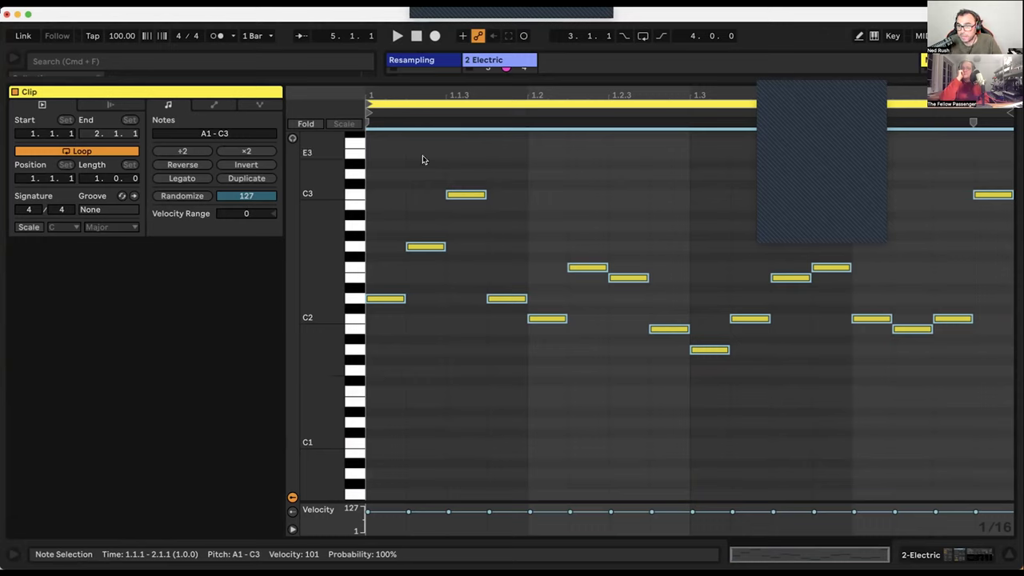
key("Down")
key("Down")
key("Down")
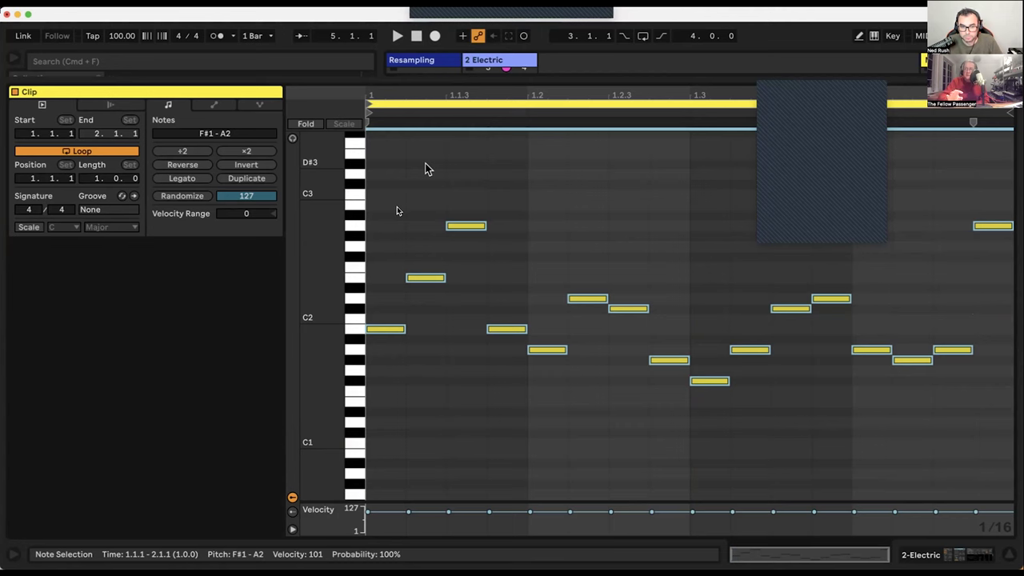
- Shrink the note editor to bring back the session slots and launch the yellow clip
left_click_drag(368, 75, 367, 155)
left_click_drag(360, 240, 369, 215)
left_click_drag(344, 162, 321, 279)
scroll(355, 360, "down", 5)
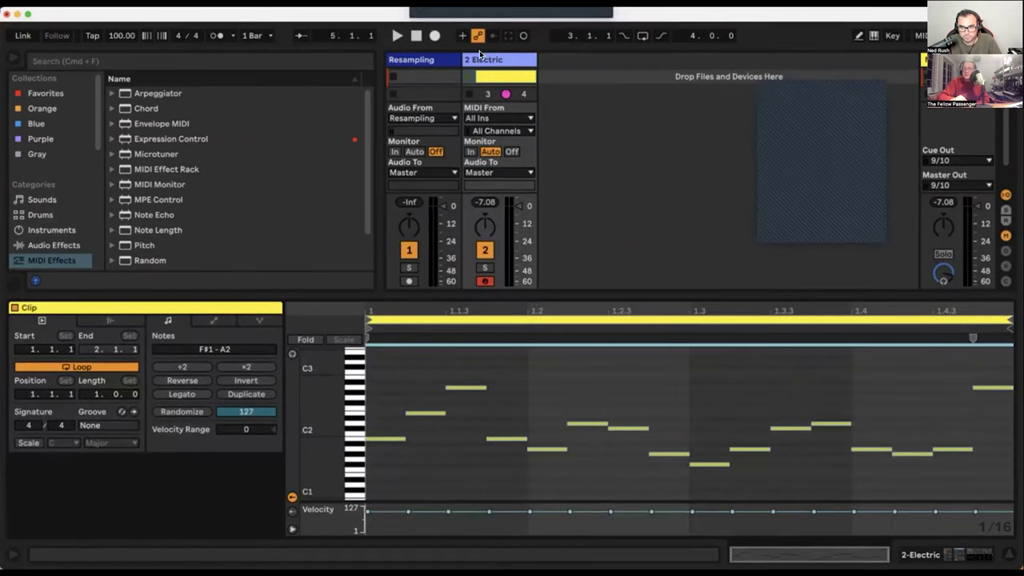
left_click(468, 76)
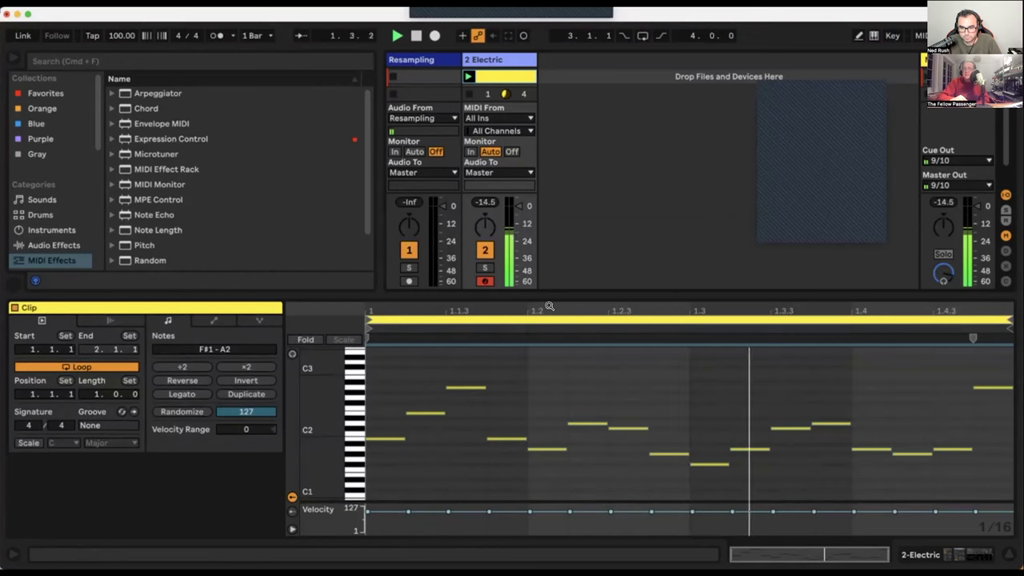
- Replace the track's Electric instrument with Analog, setting Osc2's octave to 1 and Fil1's frequency to 519
left_click(907, 555)
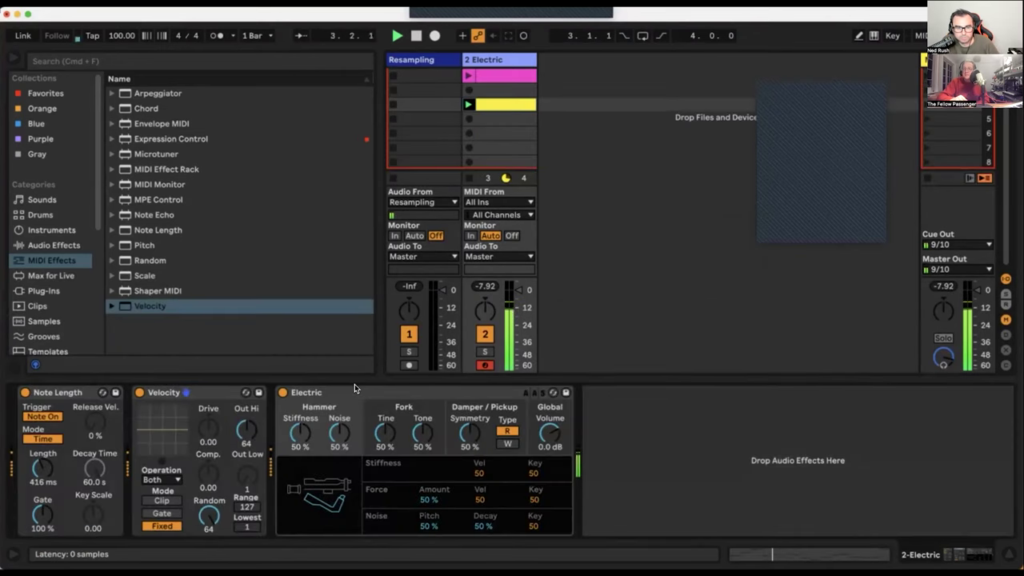
left_click(42, 230)
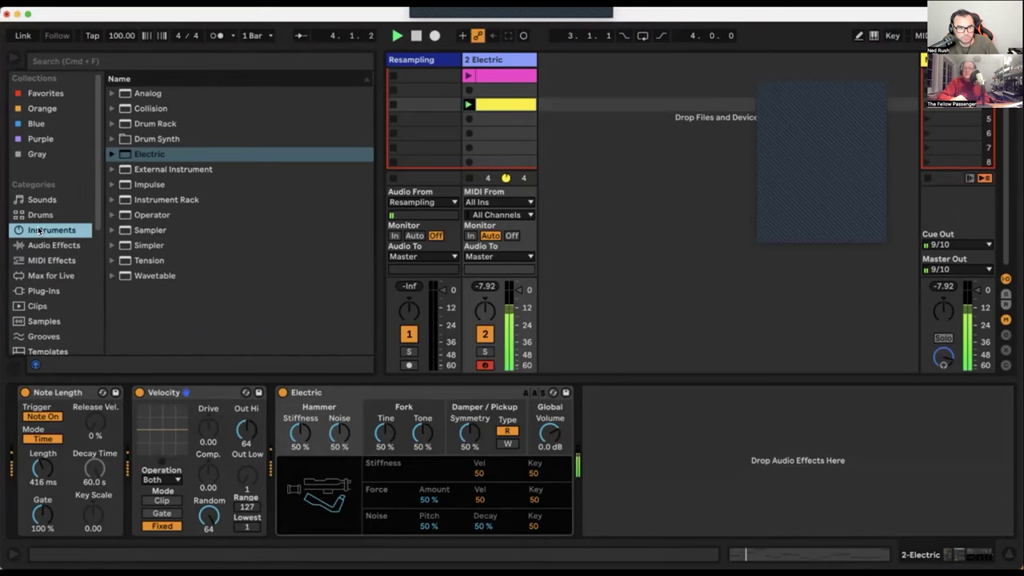
left_click(122, 94)
left_click(370, 437)
key("Return")
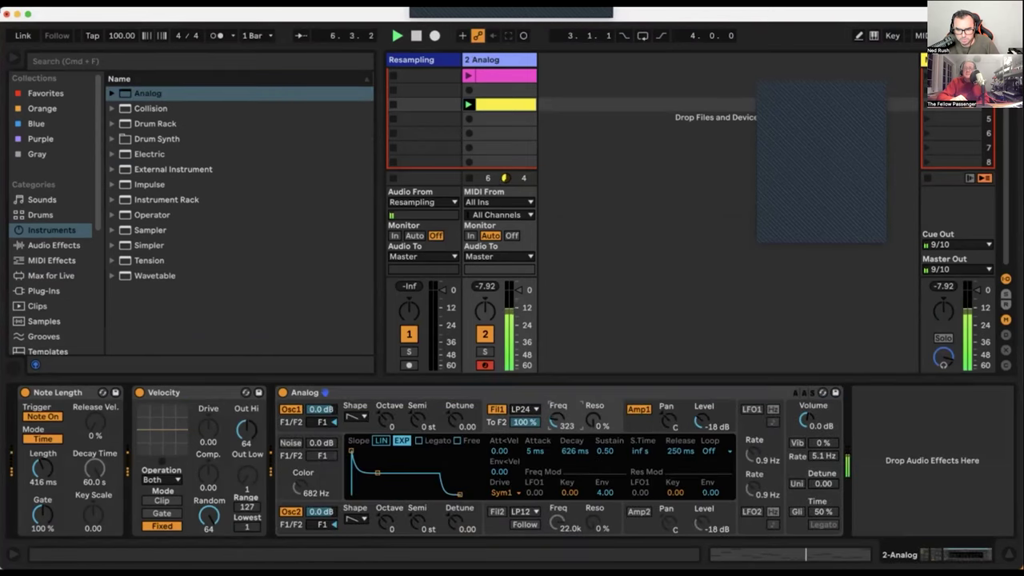
left_click_drag(398, 526, 397, 515)
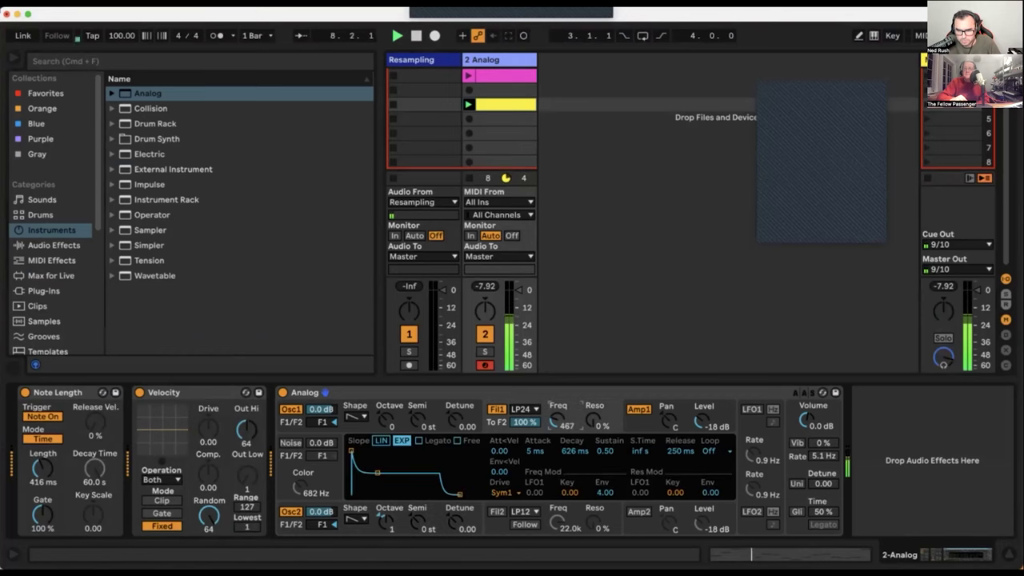
key("super+shift+c")
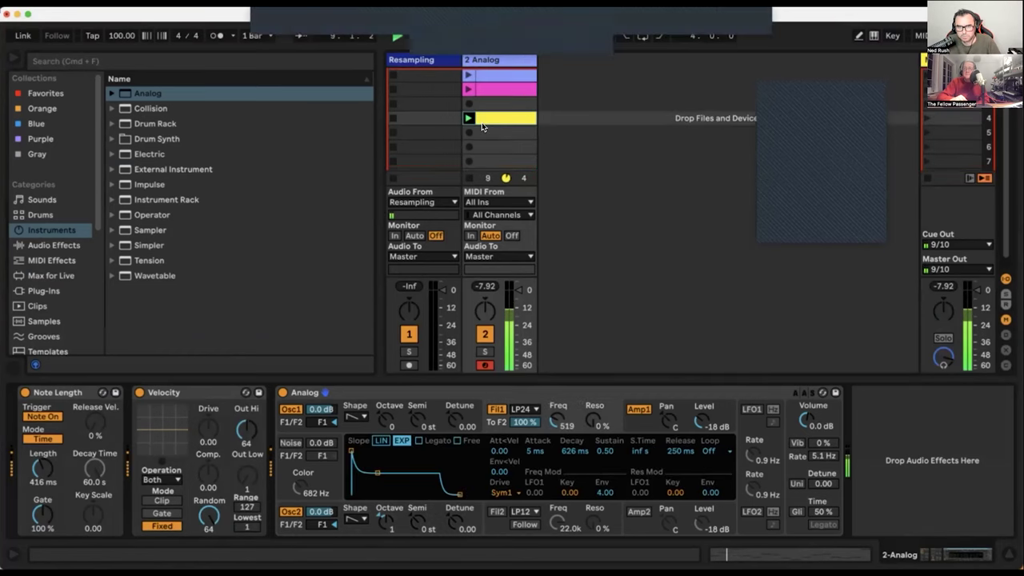
- Launch the first-slot clip and copy it into the empty third slot between the magenta and yellow clips
left_click(494, 75)
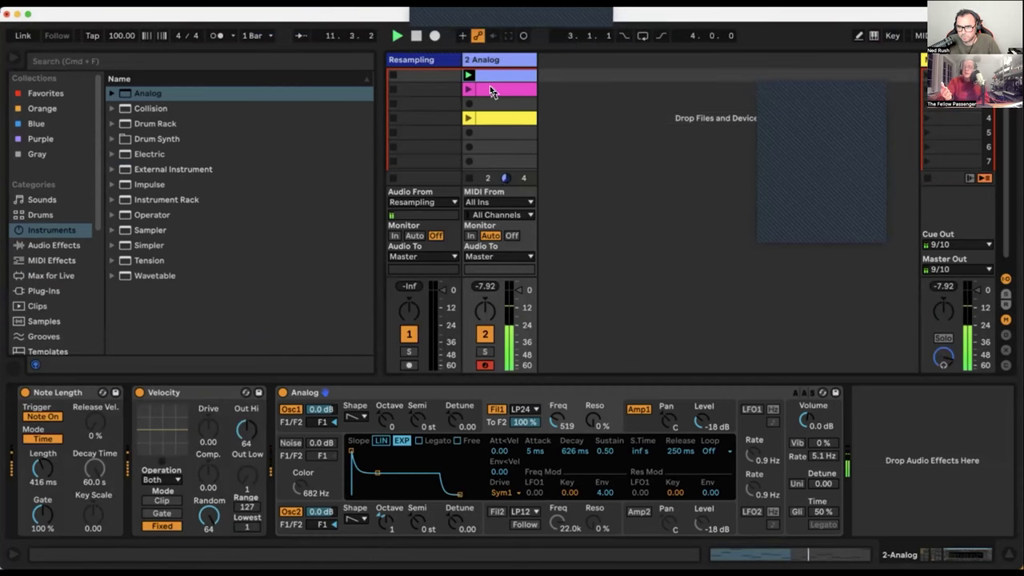
left_click(489, 86)
mouse_move(496, 75)
left_mouse_down()
mouse_move(494, 105)
mouse_move(493, 96)
left_mouse_up()
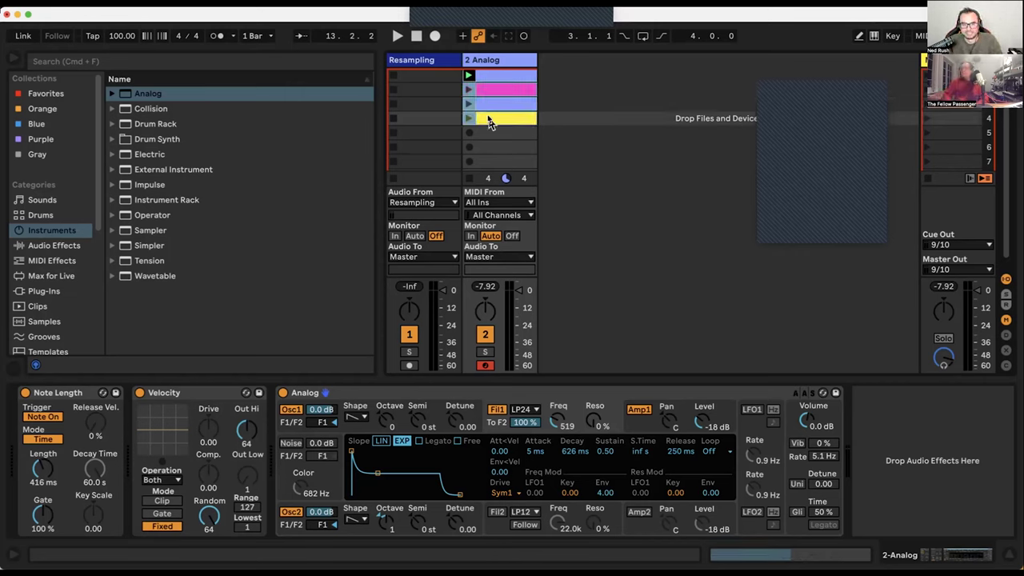
- Enable a linked Follow Action of Next on all four selected clips, triggering after 4x
key("shift+Tab")
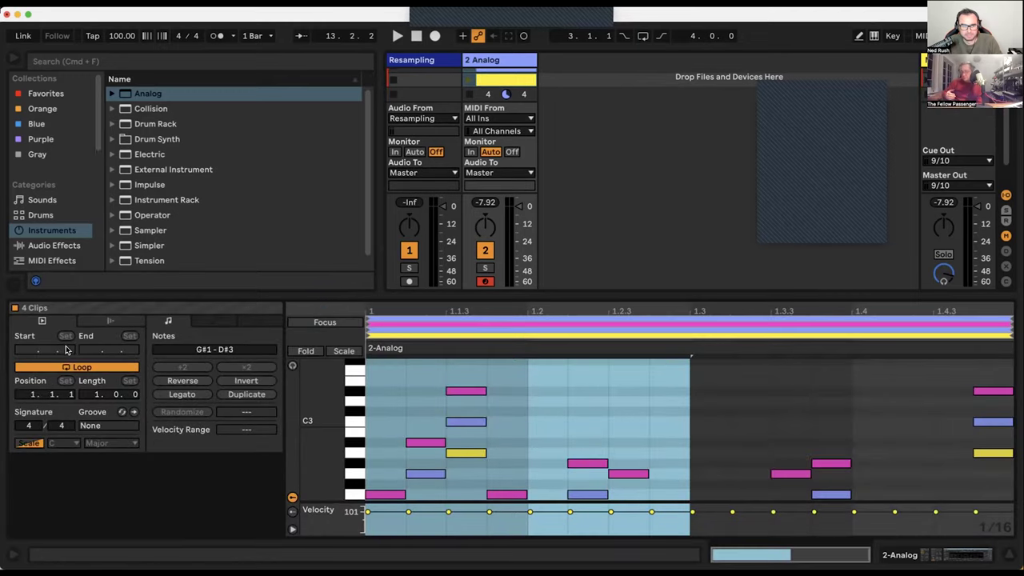
left_click(89, 322)
left_click(56, 340)
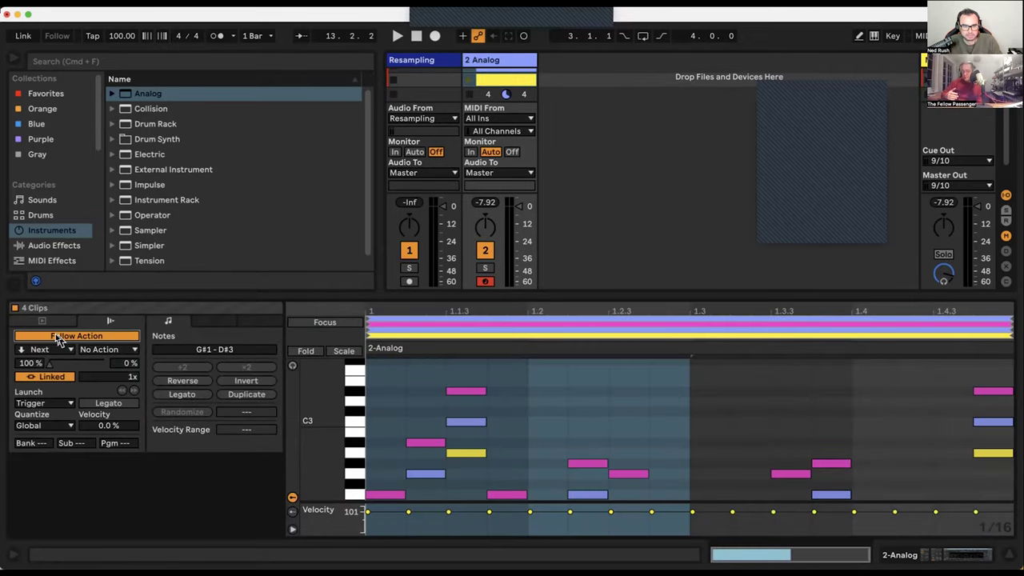
left_click(92, 377)
type("4")
key("Return")
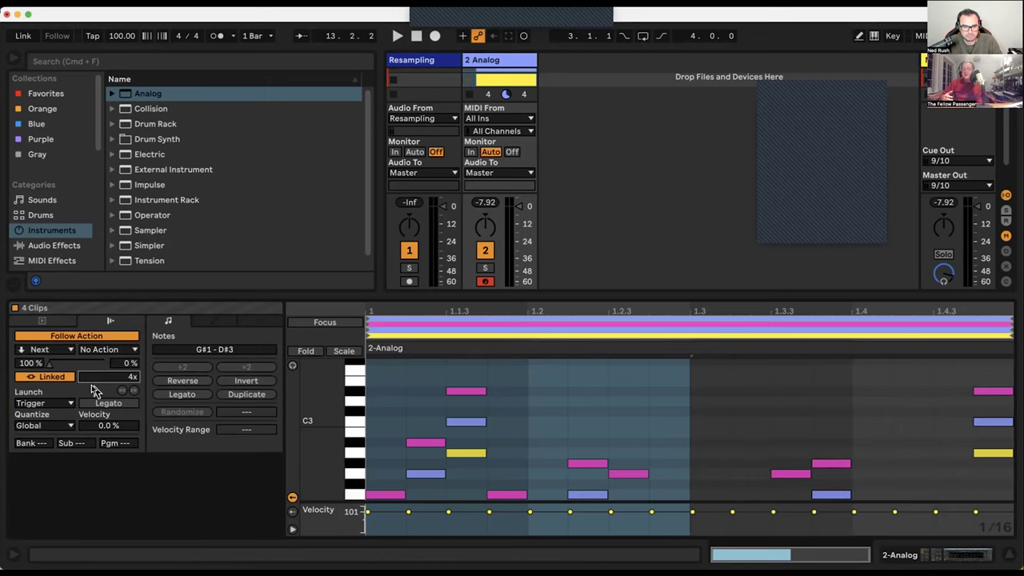
- Fit all four clips' notes in an enlarged note editor and hide the In/Out and Mixer sections
left_click_drag(179, 299, 165, 378)
left_click_drag(308, 470, 325, 469)
left_click_drag(371, 359, 320, 244)
key("super+alt+i")
left_click_drag(314, 404, 335, 377)
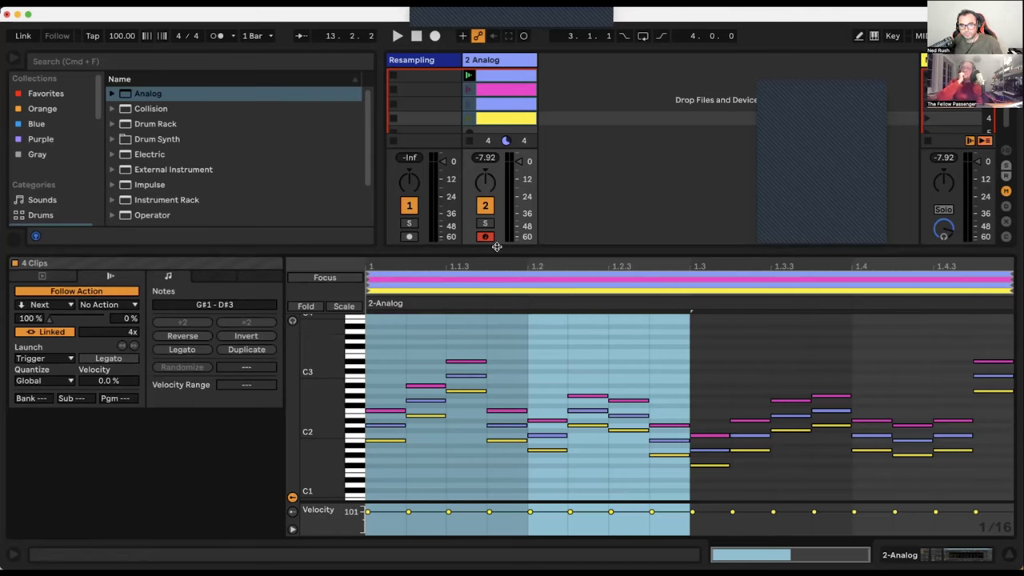
left_click(1005, 190)
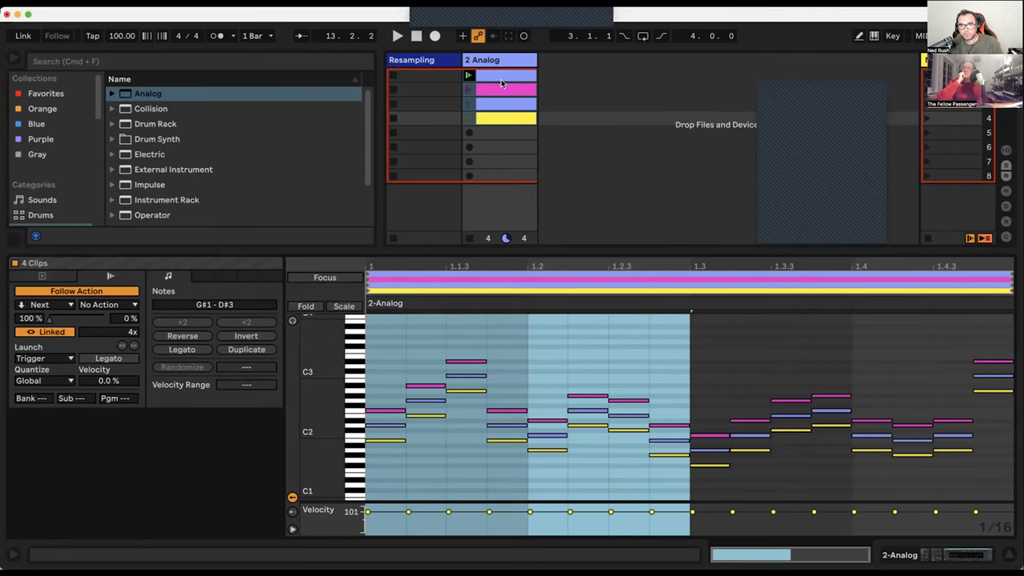
- Copy the first-slot clip into the sixth slot, turn off the copy's Follow Action and launch it
left_click_drag(492, 160, 493, 175)
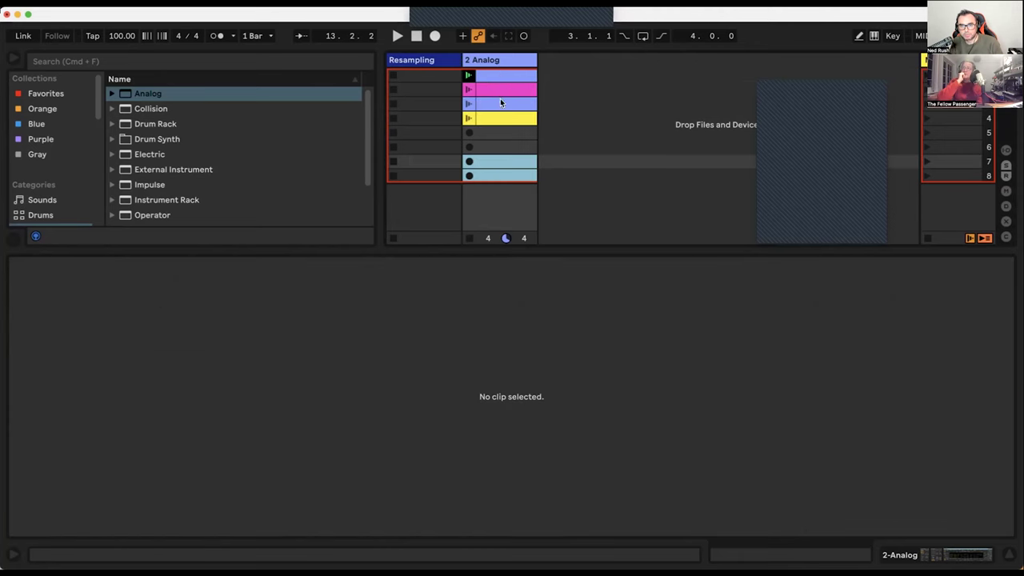
left_click(500, 73)
left_click_drag(500, 73, 491, 150)
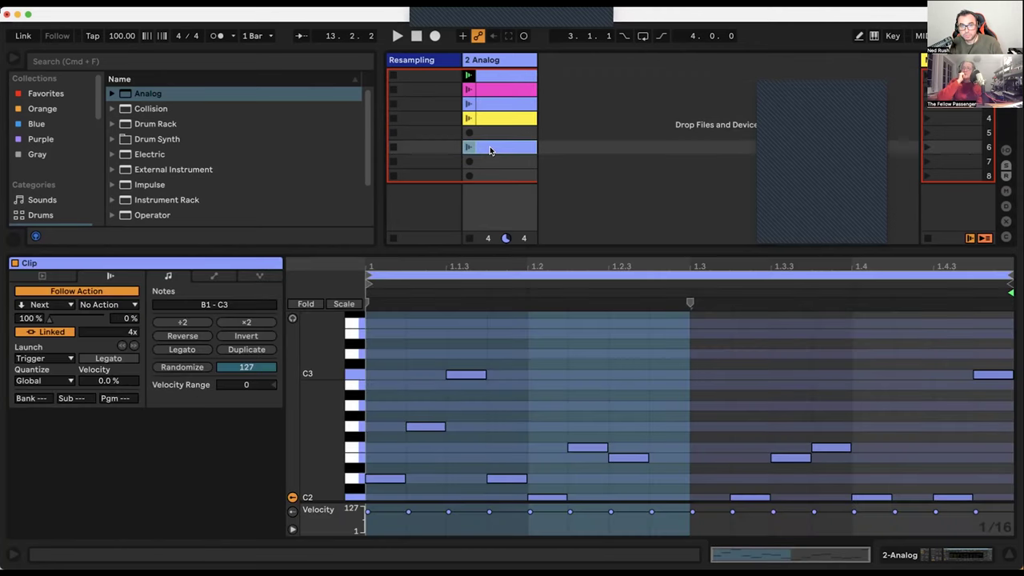
left_click(468, 147)
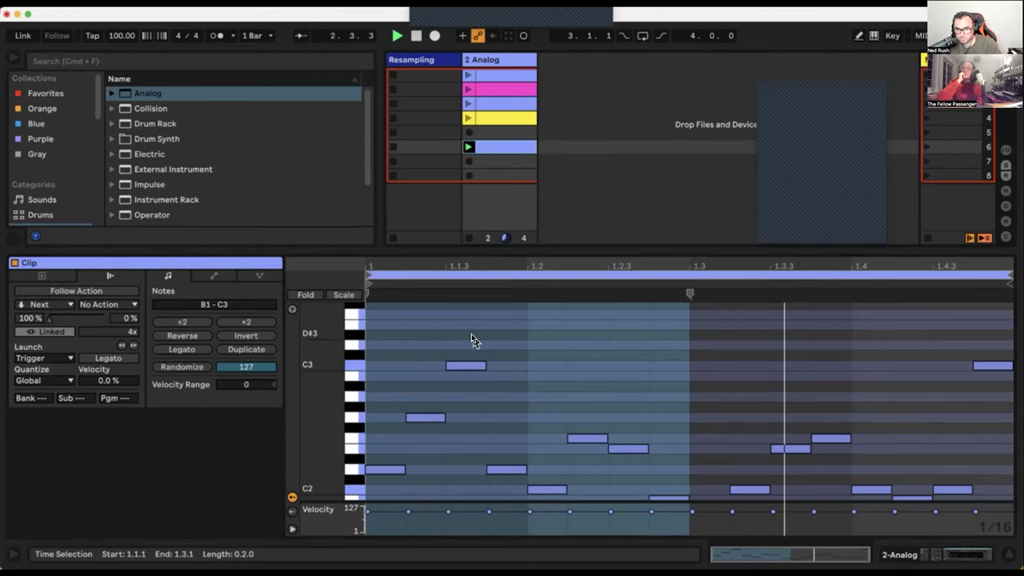
- Add a Pitch MIDI effect ahead of Note Length and group it into a MIDI Effect Rack
left_click(887, 555)
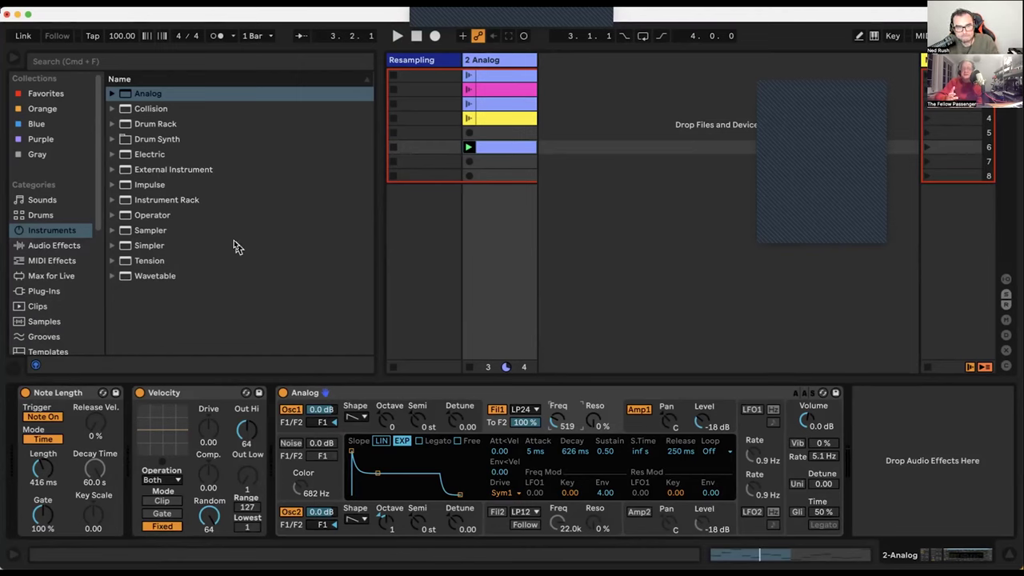
left_click(22, 245)
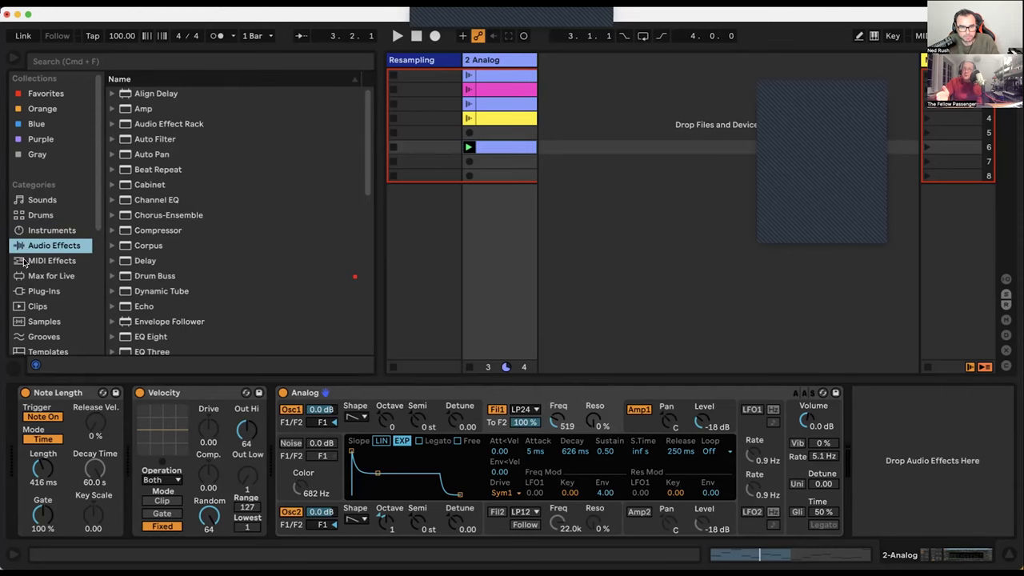
left_click(26, 263)
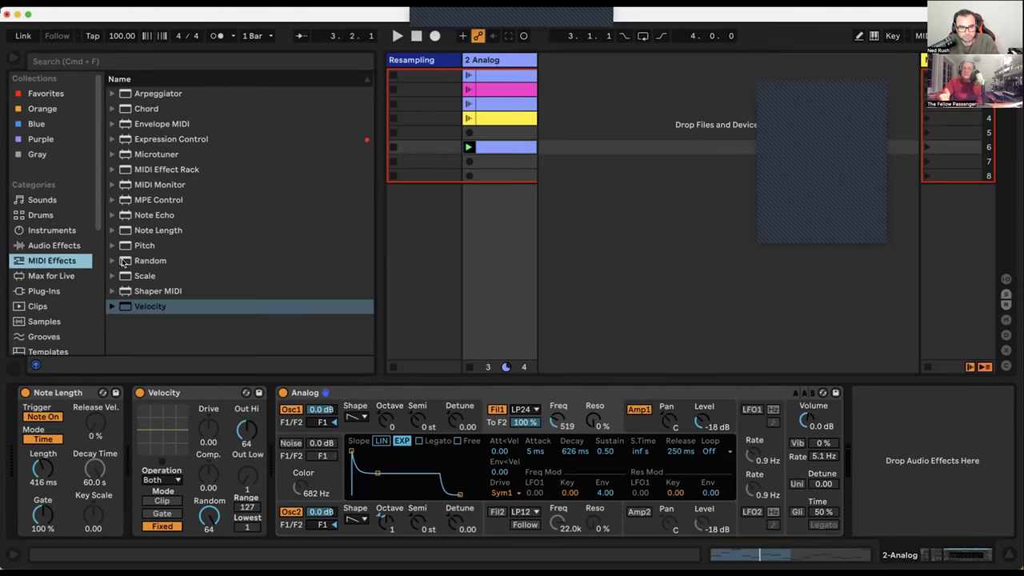
left_click_drag(126, 246, 24, 412)
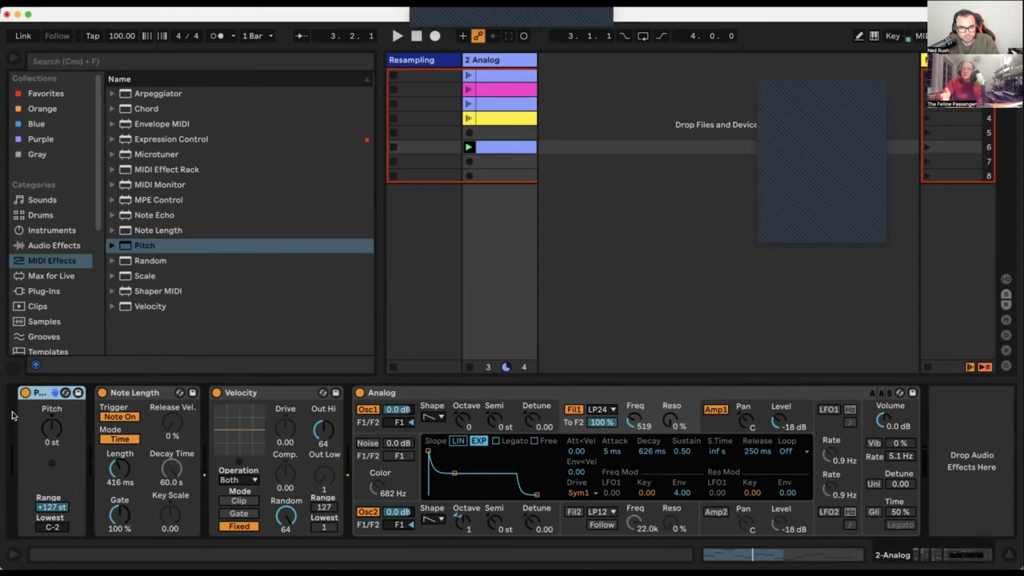
left_click(48, 392)
key("super+g")
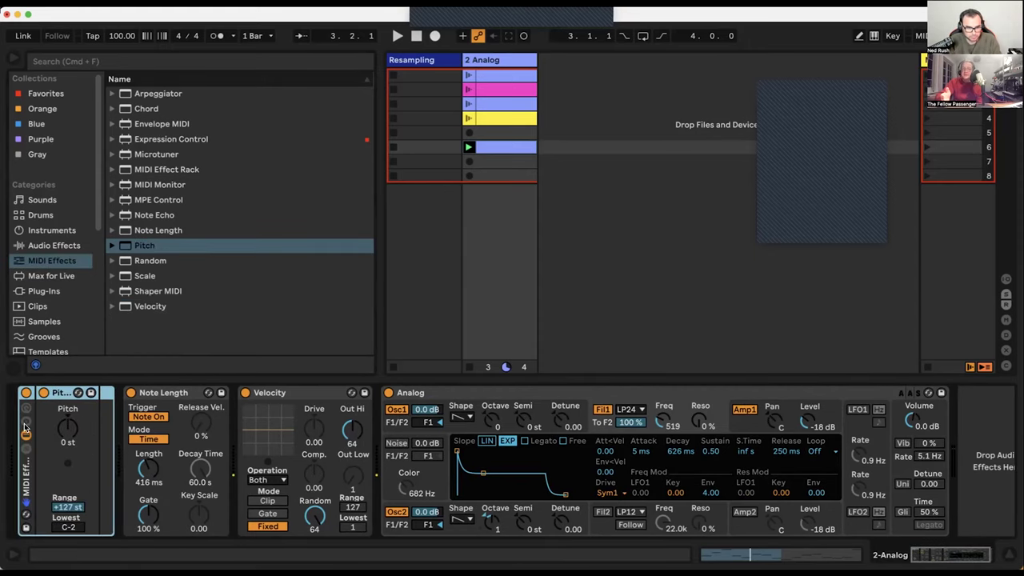
left_click(25, 434)
left_click(25, 434)
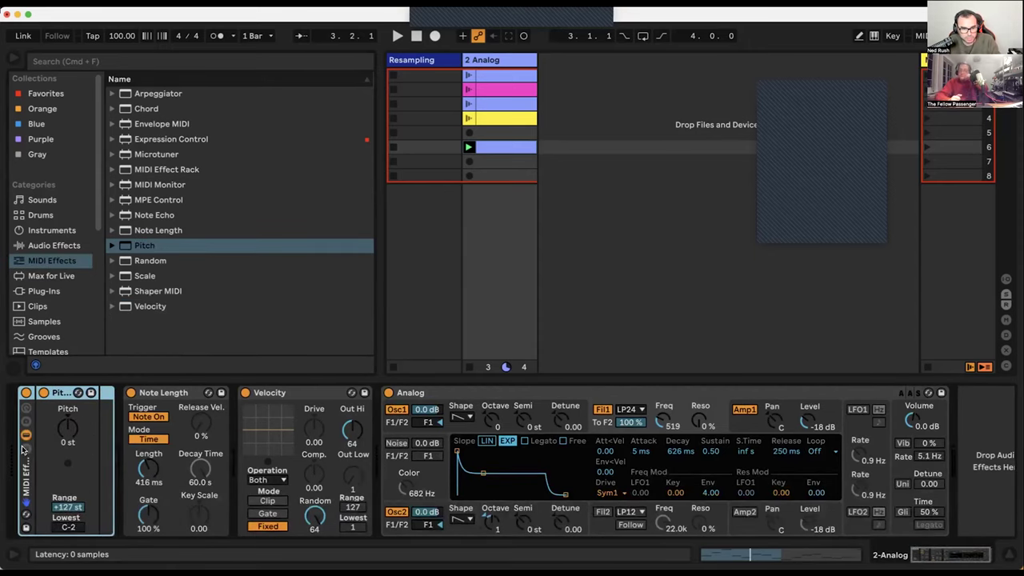
- Set the racked Pitch effect to +3 st and show the rack's chain list
left_click(65, 431)
type("3")
key("Return")
left_click(26, 448)
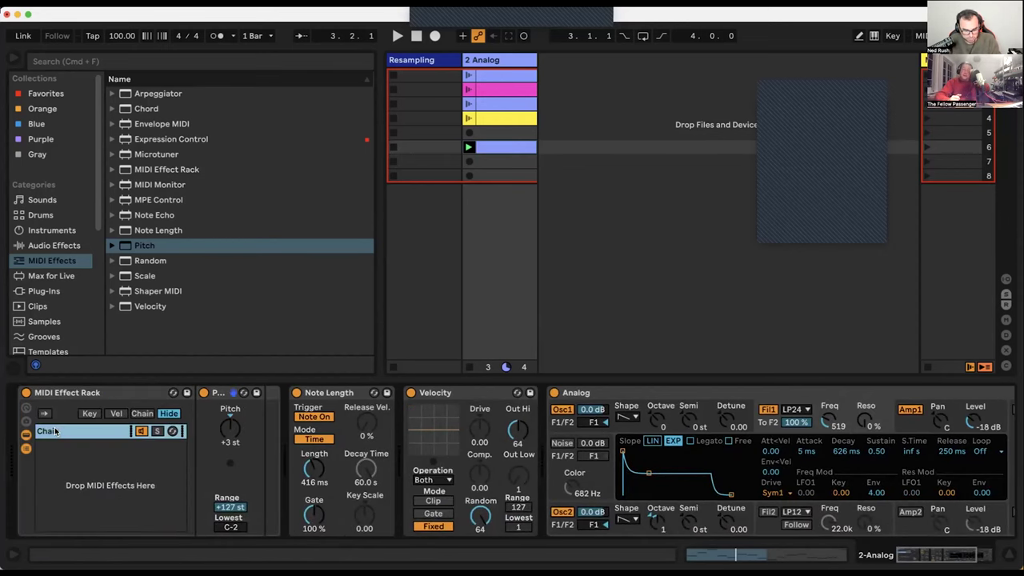
- Duplicate the rack's chain and set the copy's Pitch to -3 st
key("super+d")
left_click(224, 431)
type("-3")
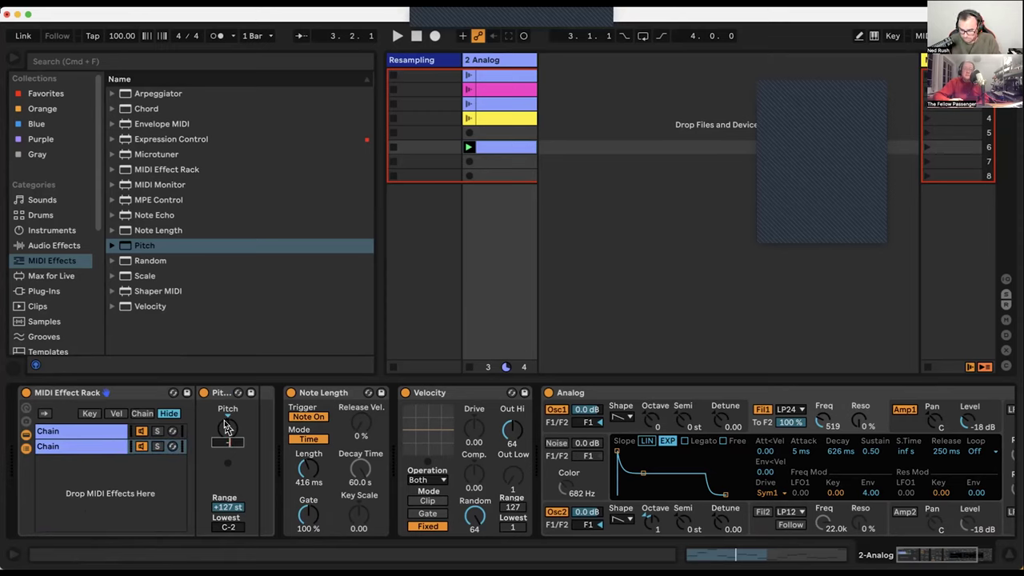
key("Return")
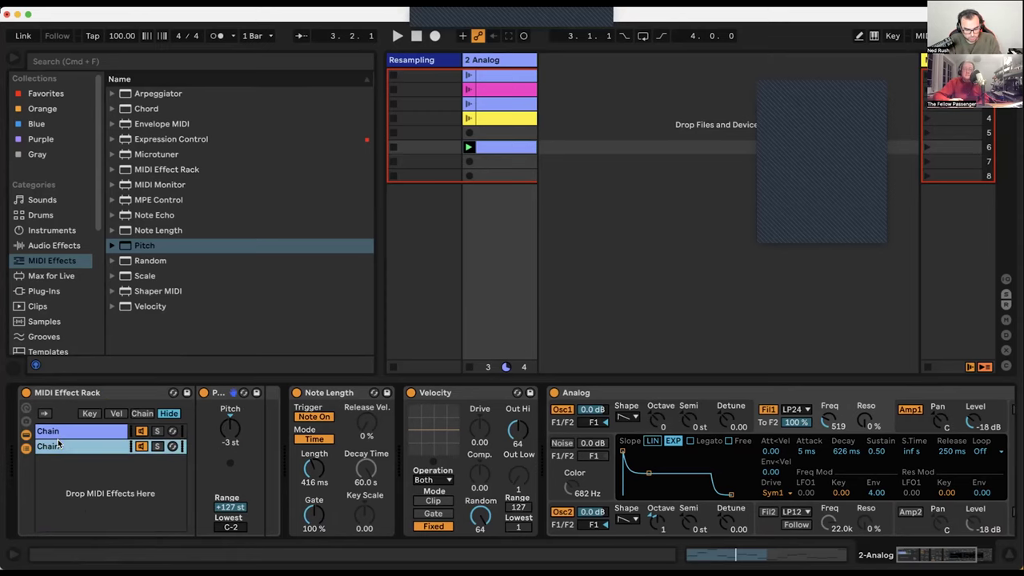
- Duplicate the -3 st chain and set the third chain's Pitch to 0 st
key("super+d")
left_click(228, 428)
type("-")
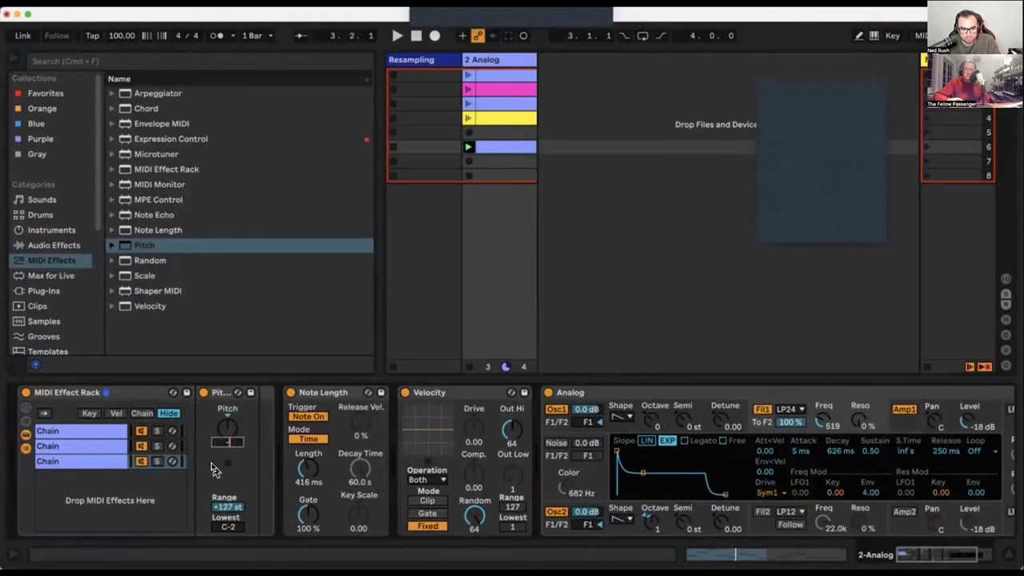
left_click(105, 429)
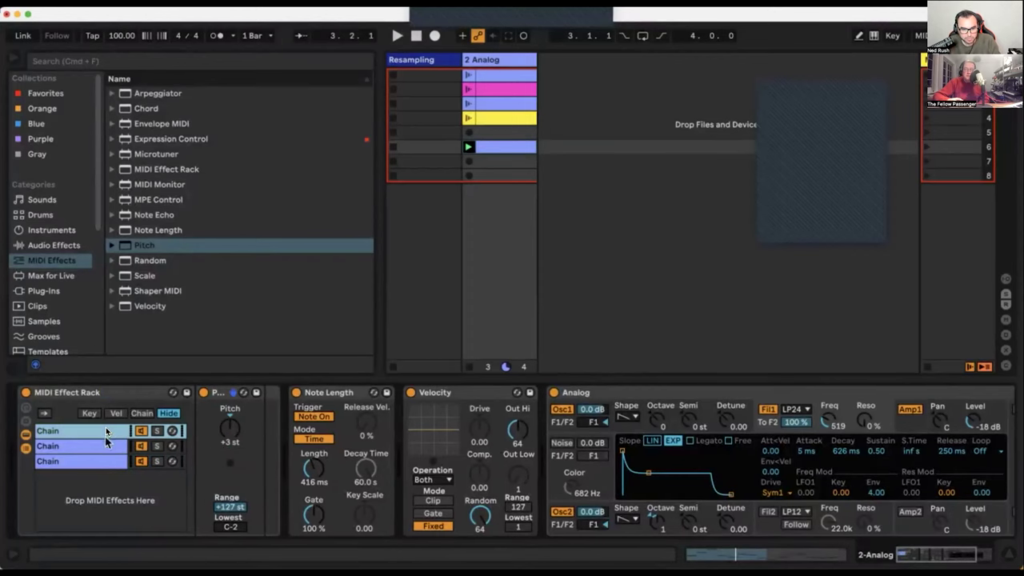
left_click(94, 463)
left_click(229, 415)
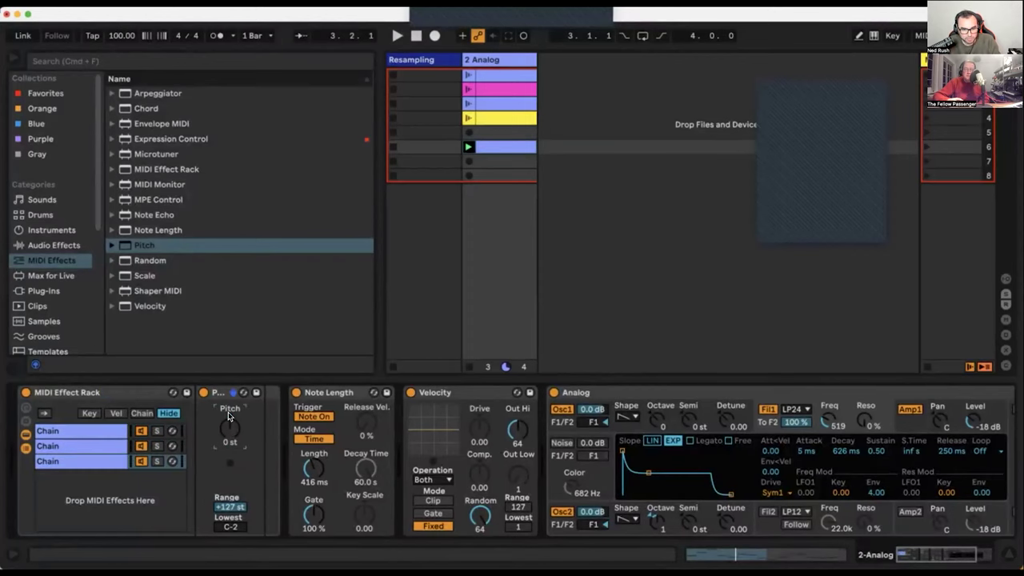
- Duplicate the second chain and set the copy's Pitch to -7 st
left_click(73, 446)
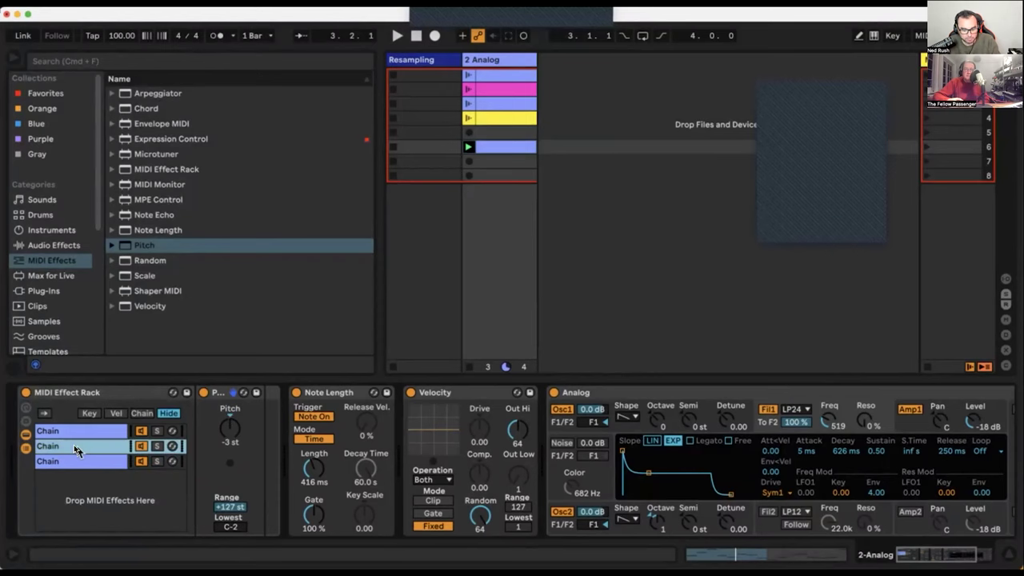
key("ctrl+d")
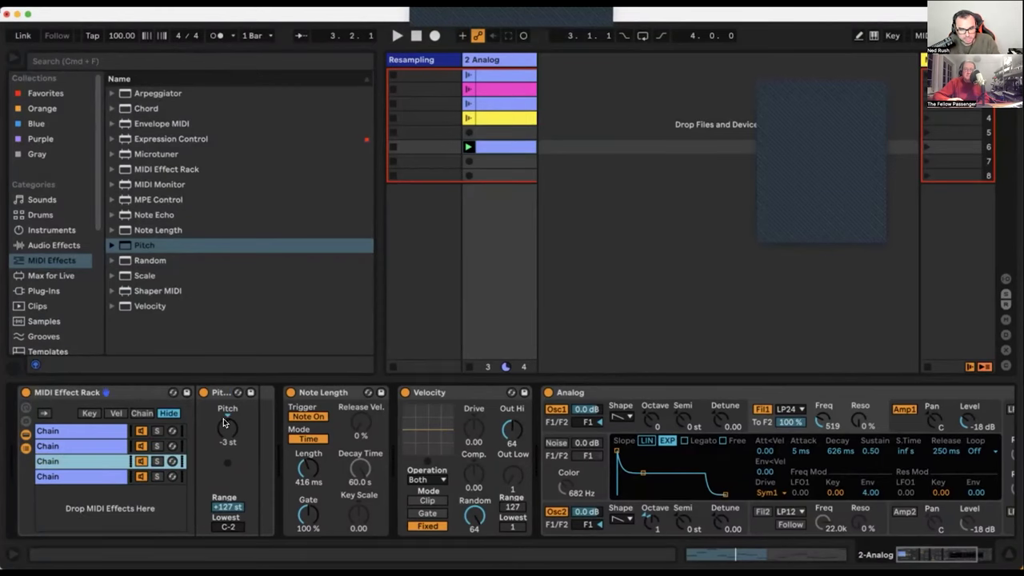
left_click(227, 419)
type("-")
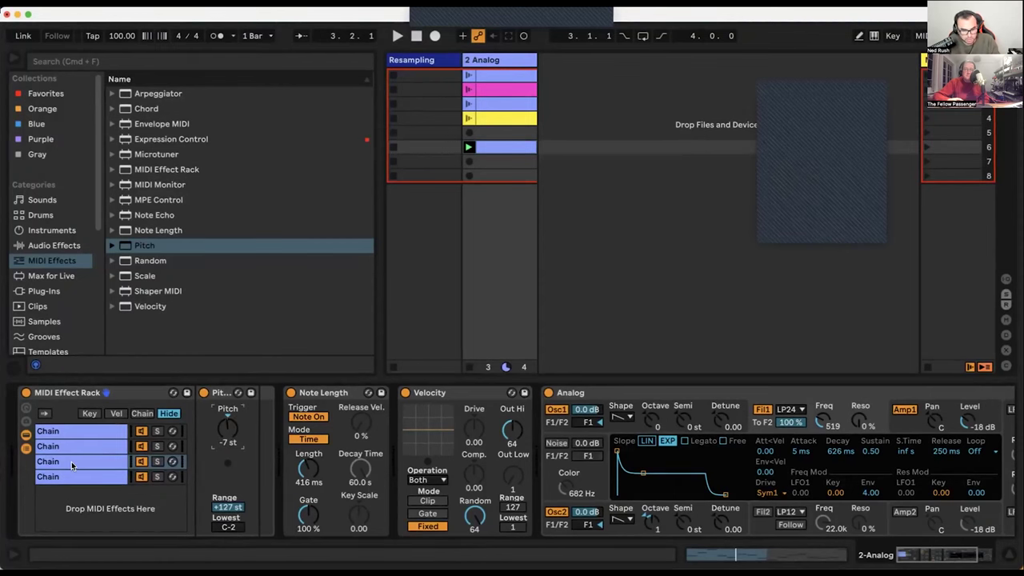
- Duplicate the -7 st chain and set the copy's Pitch to +7 st
key("ctrl+d")
type("7")
key("Return")
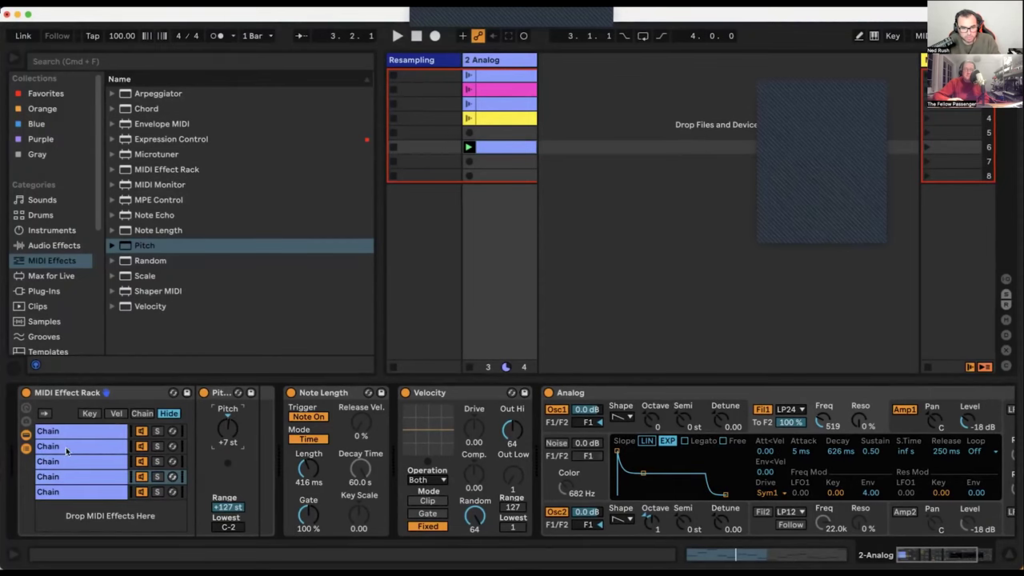
- Show the rack's chain zones and extend the zones of all five chains across the full 0–127 range
left_click(142, 414)
left_click(95, 430)
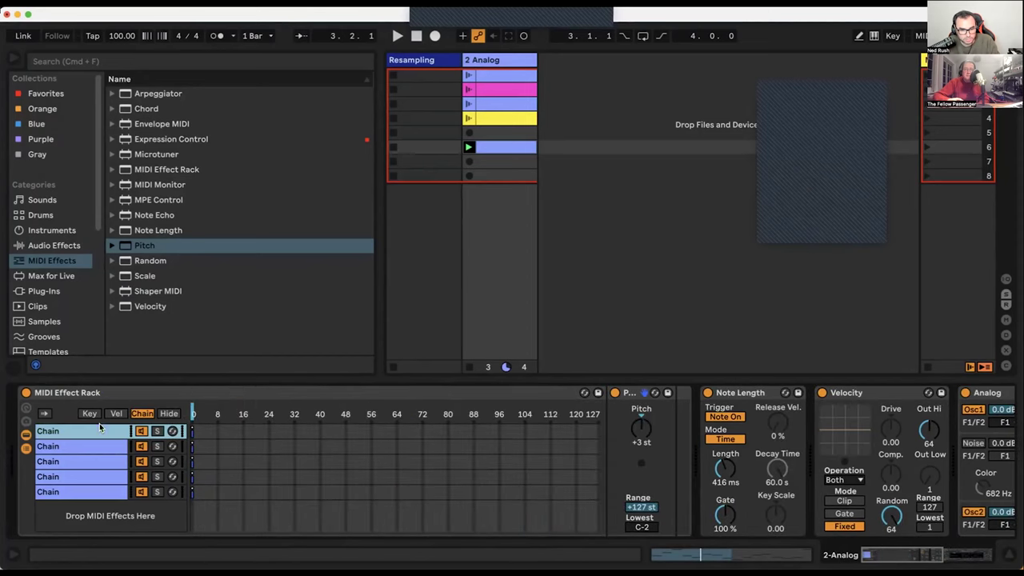
left_click(83, 491, "shift")
right_click(83, 490)
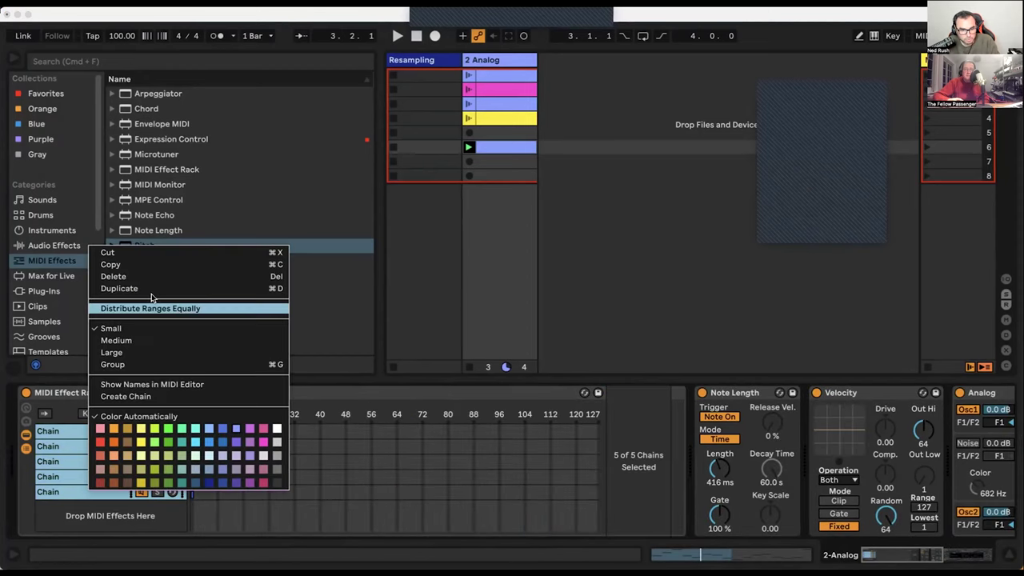
key("Escape")
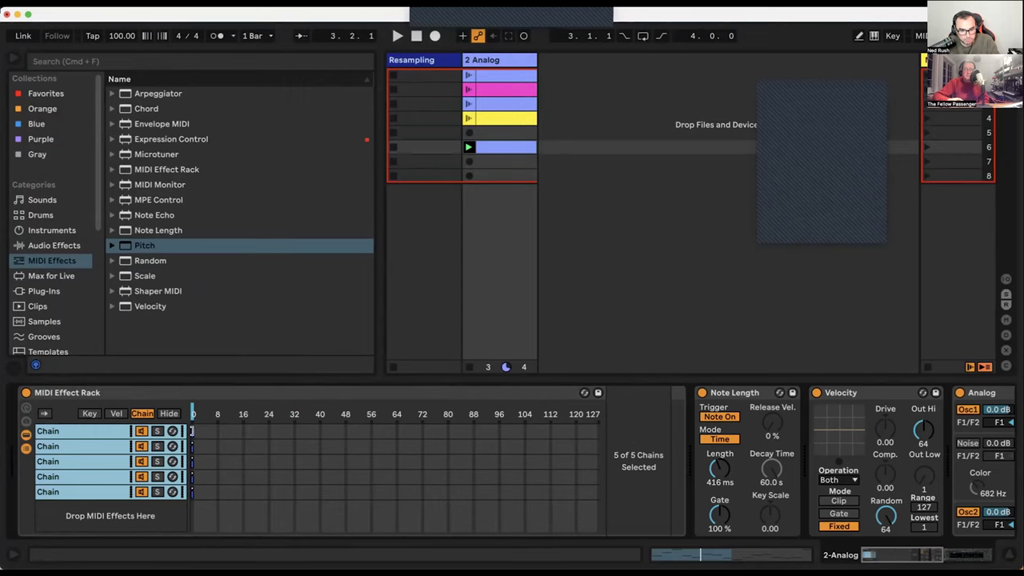
left_click_drag(193, 431, 600, 432)
- Distribute the five chain zones' ranges equally and map the chain selector to Macro 1
right_click(355, 436)
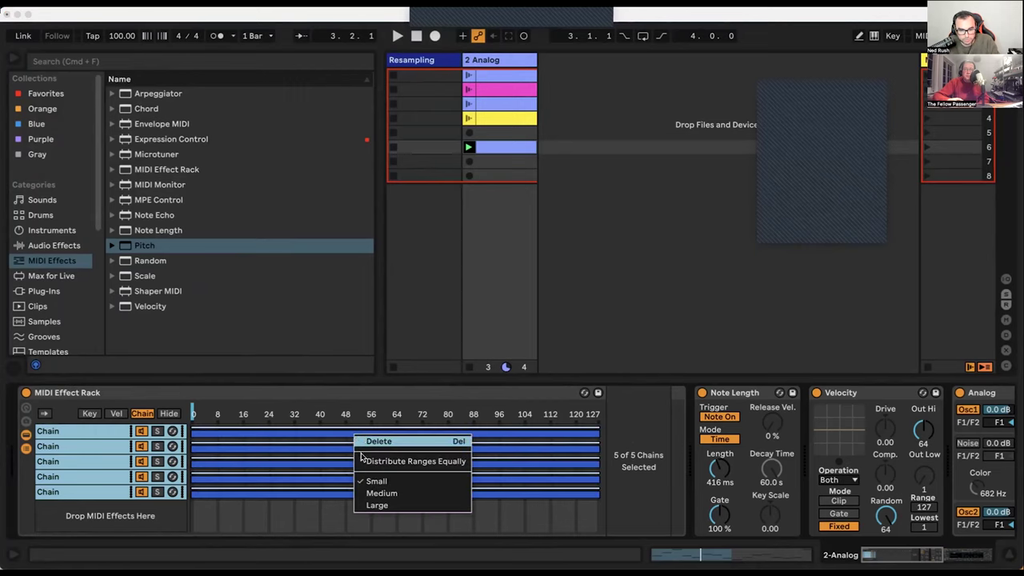
left_click(400, 461)
right_click(189, 413)
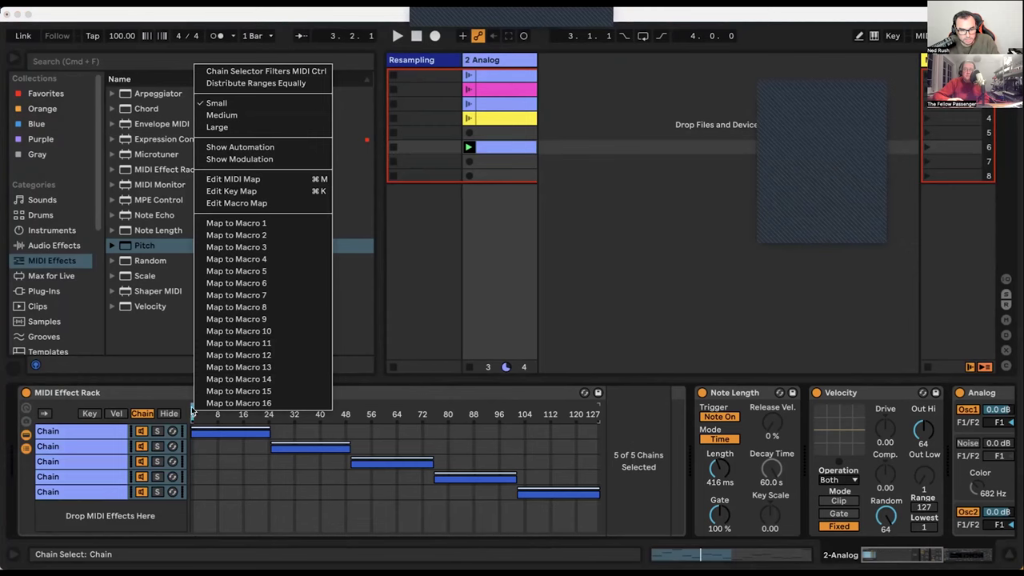
left_click(232, 223)
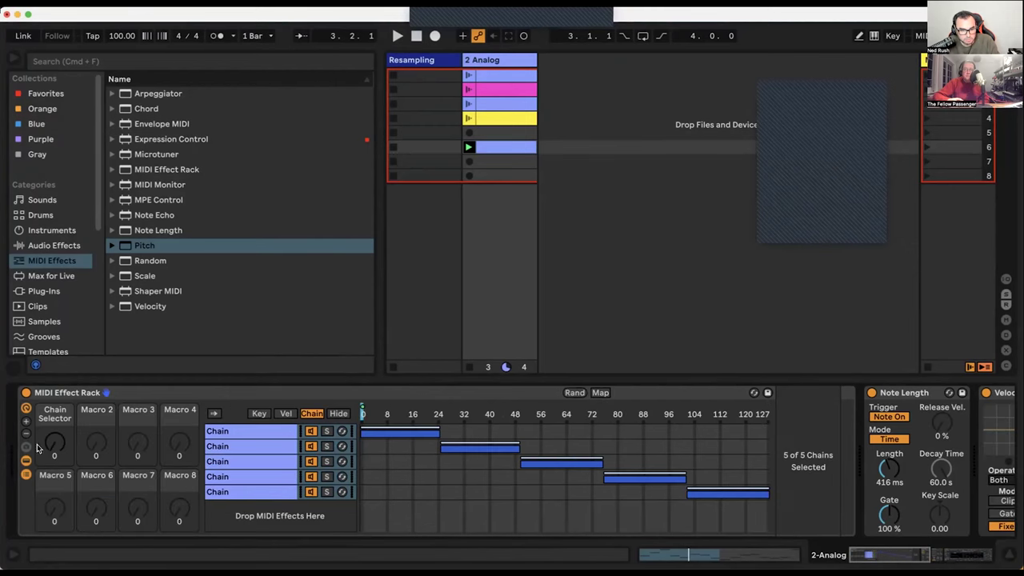
- Try adding the LFO audio effect after Analog in the track's device chain
left_click(45, 245)
scroll(156, 257, "down", 5)
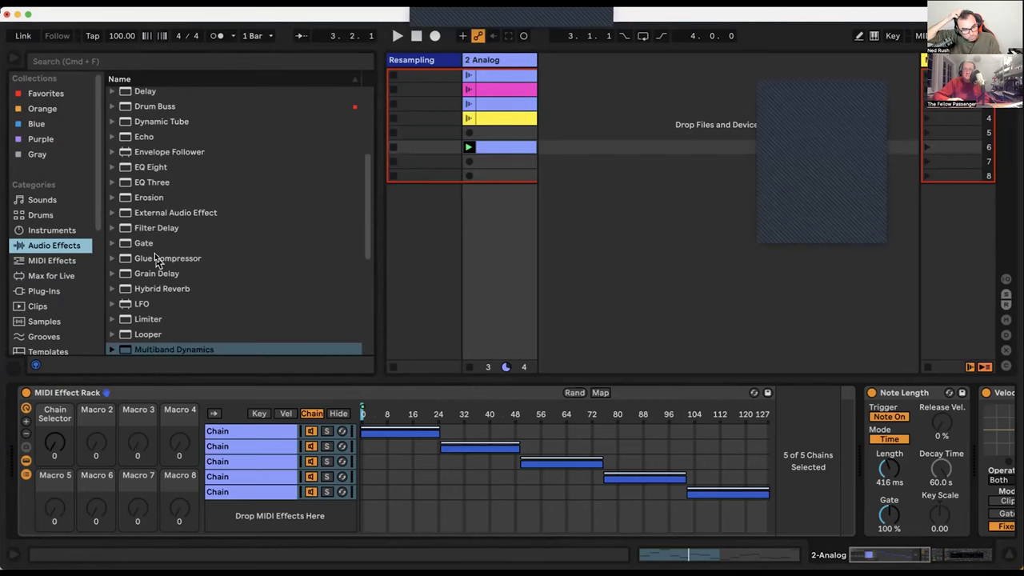
scroll(156, 257, "down", 2)
left_click(125, 278)
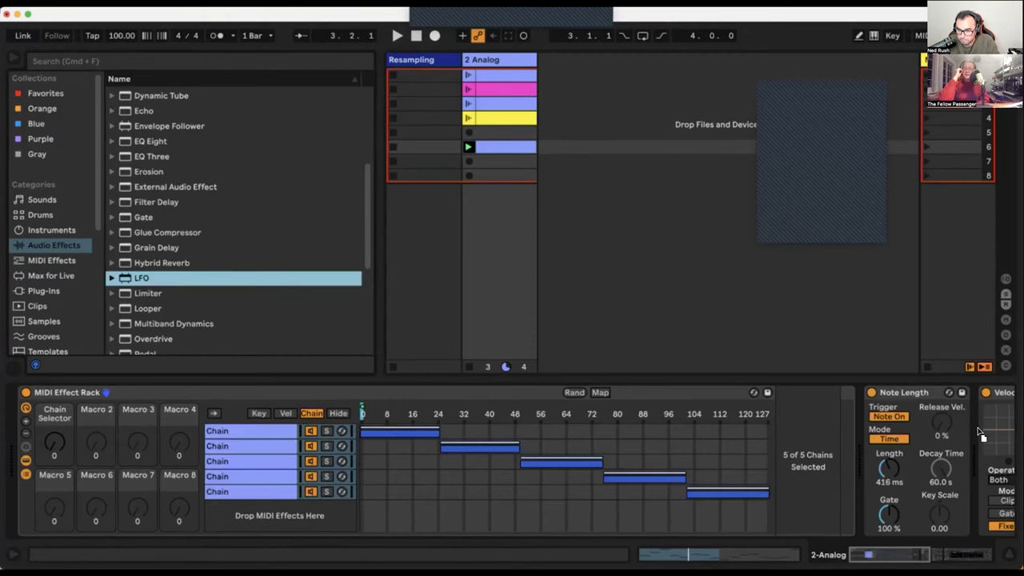
key("Return")
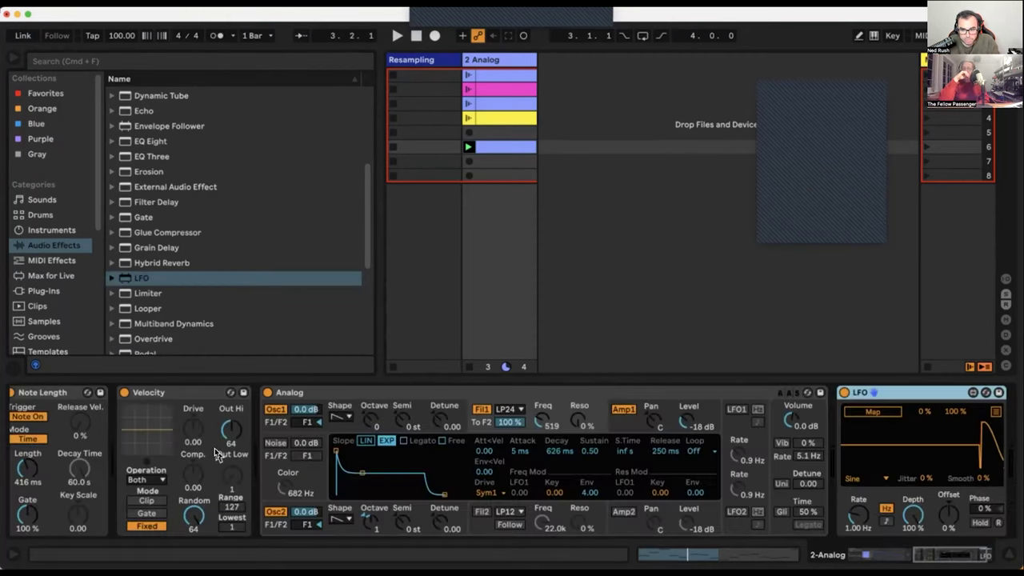
key("super+z")
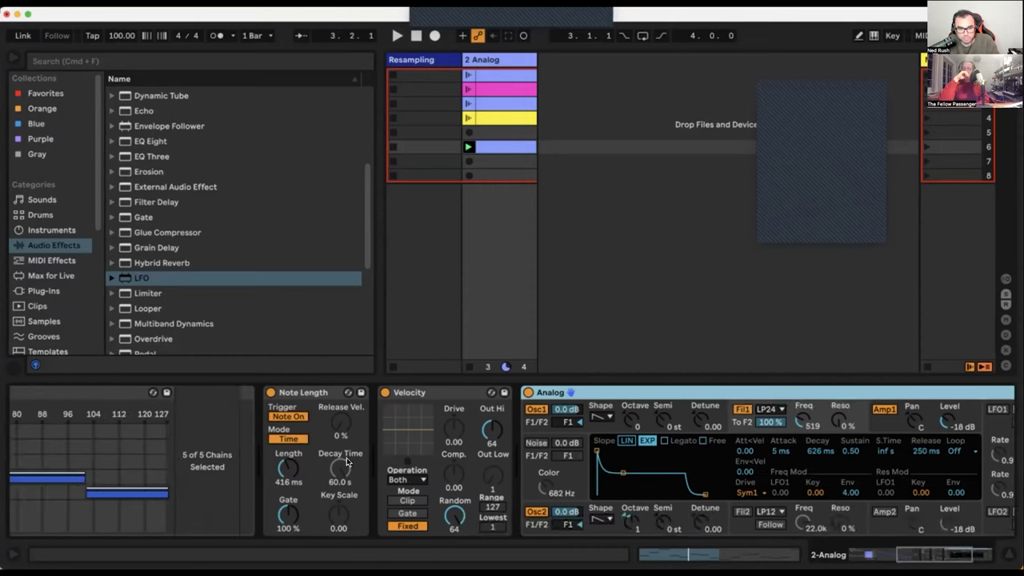
scroll(346, 462, "left", 10)
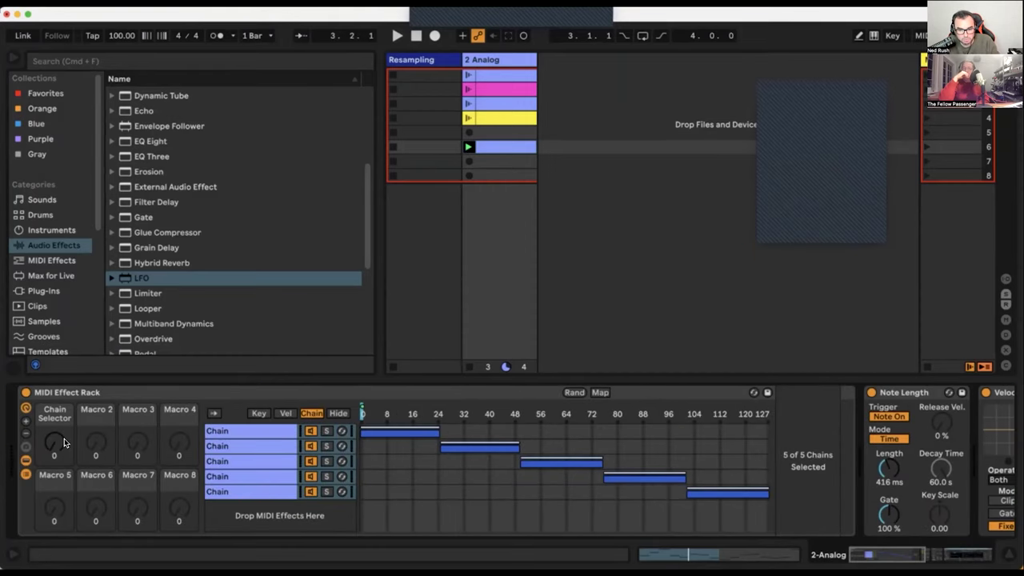
- Randomize the rack's macros repeatedly during playback to switch between the Pitch chains, and deactivate the MIDI Effect Rack
left_click(574, 392)
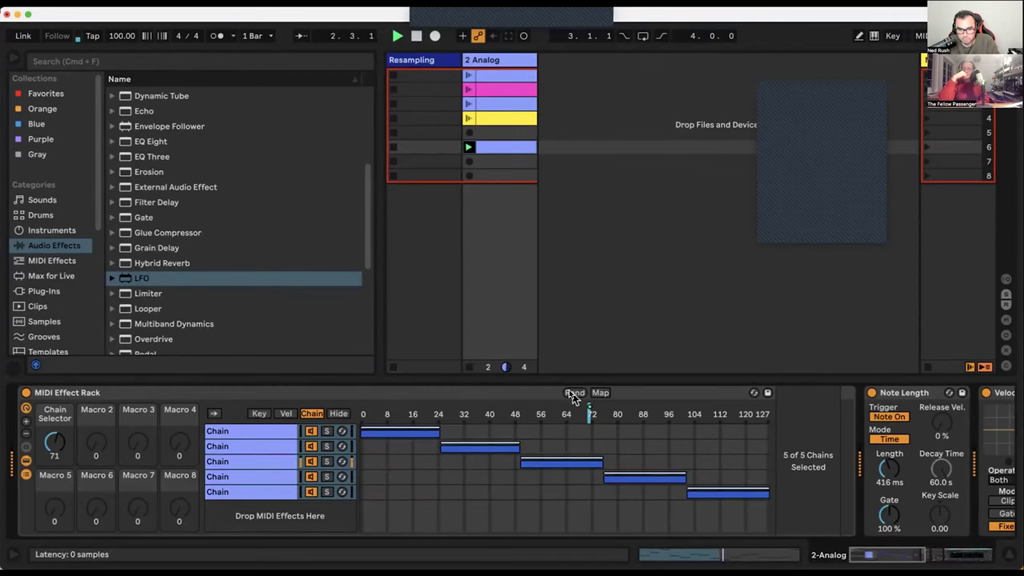
left_click(573, 393)
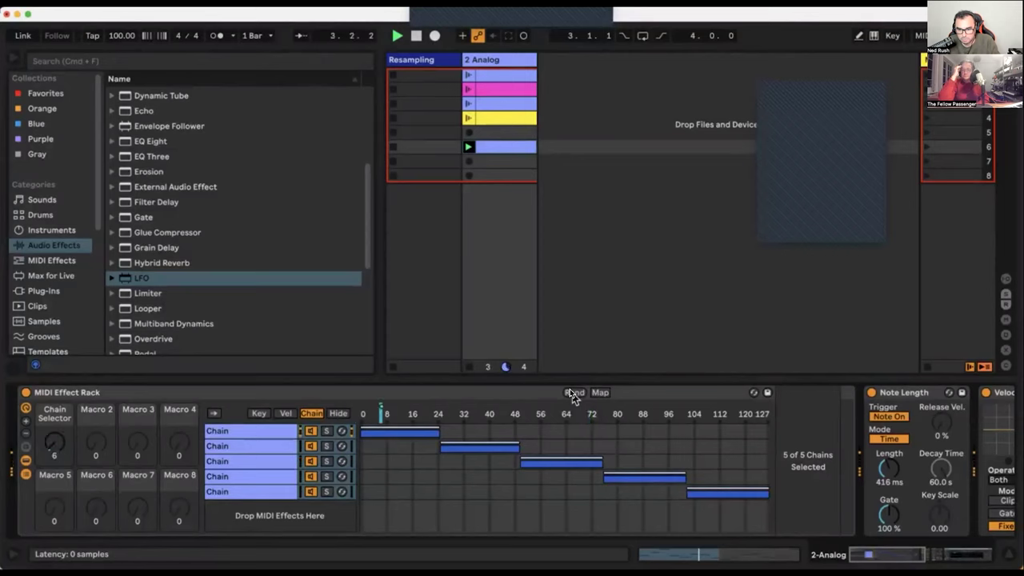
left_click(574, 393)
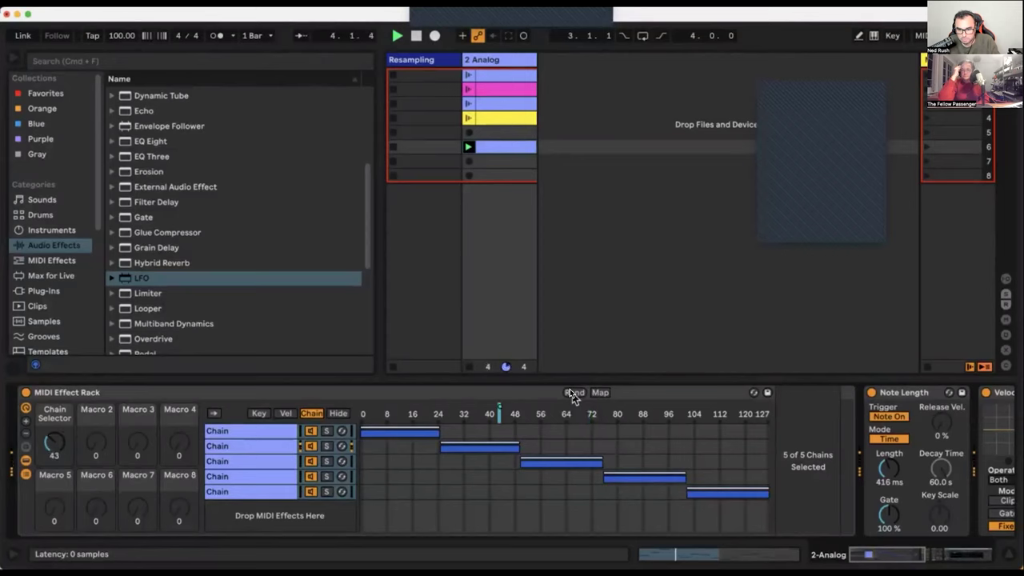
left_click(574, 393)
left_click(573, 393)
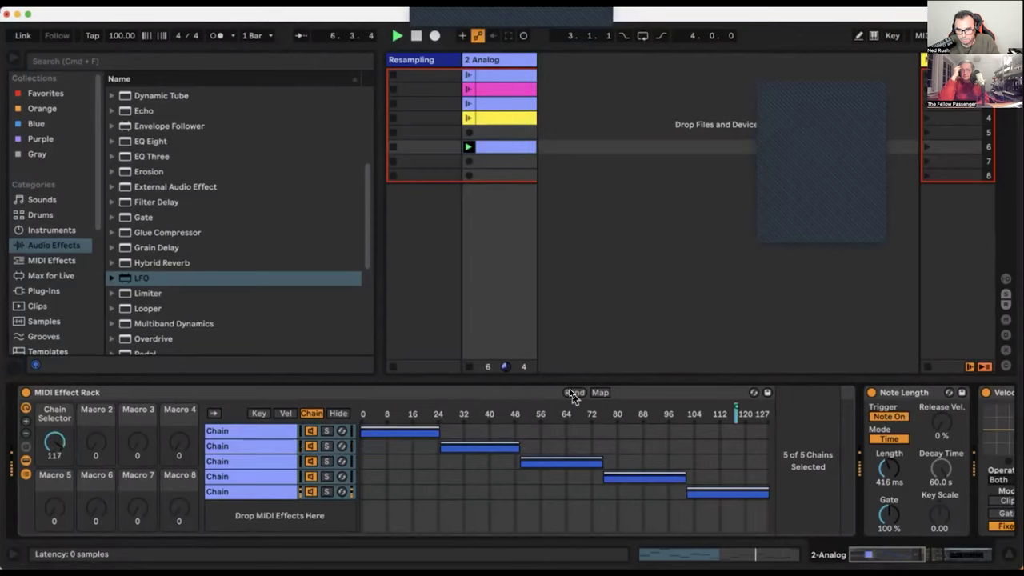
left_click(574, 393)
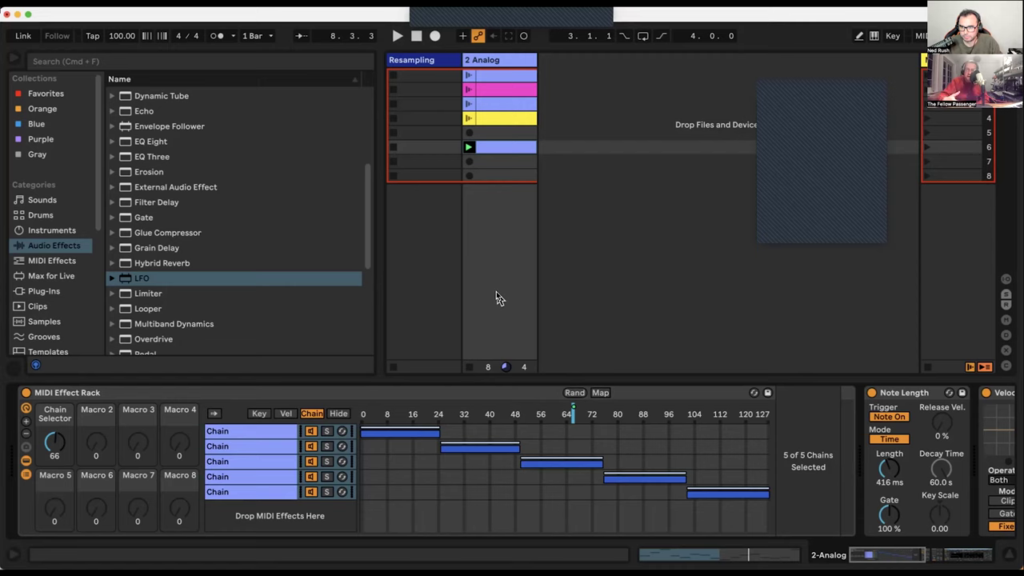
left_click(25, 393)
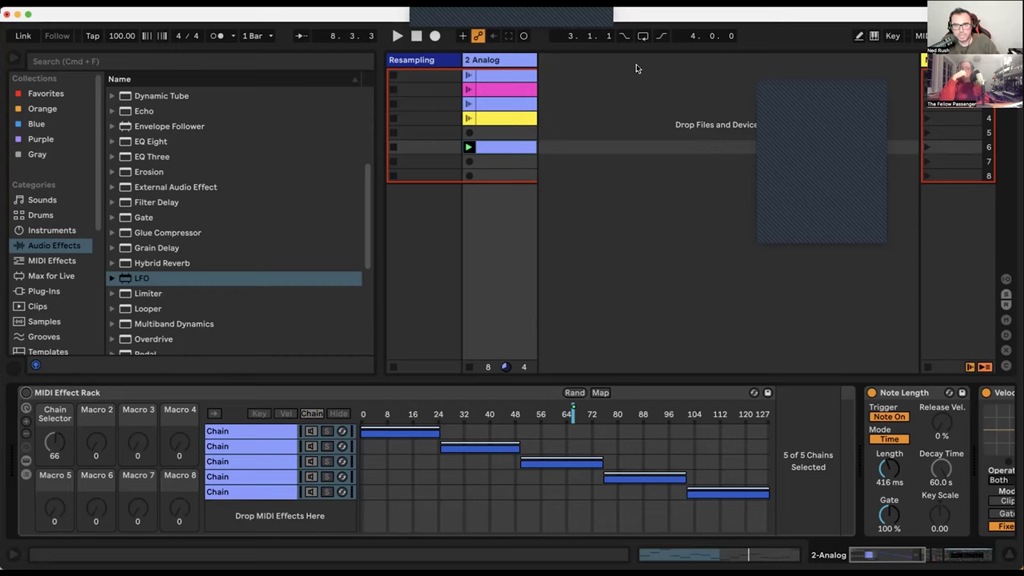
- Go through the four follow-action clips on the Analog track and examine the first clip's notes
left_click(493, 75)
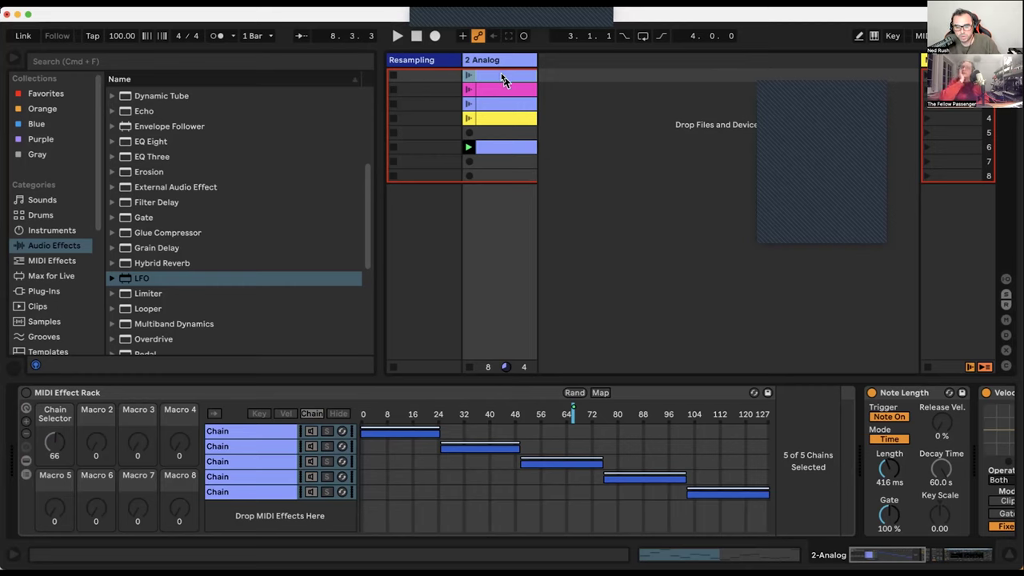
left_click(489, 89)
left_click(489, 102)
left_click(489, 117)
left_click(492, 74)
double_click(492, 74)
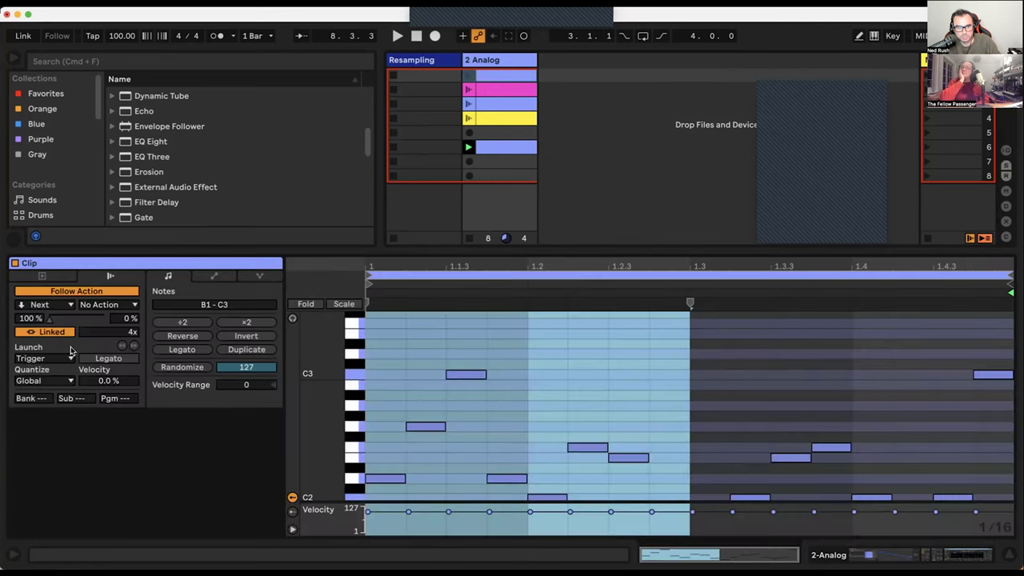
left_click_drag(114, 248, 115, 376)
left_click(506, 74)
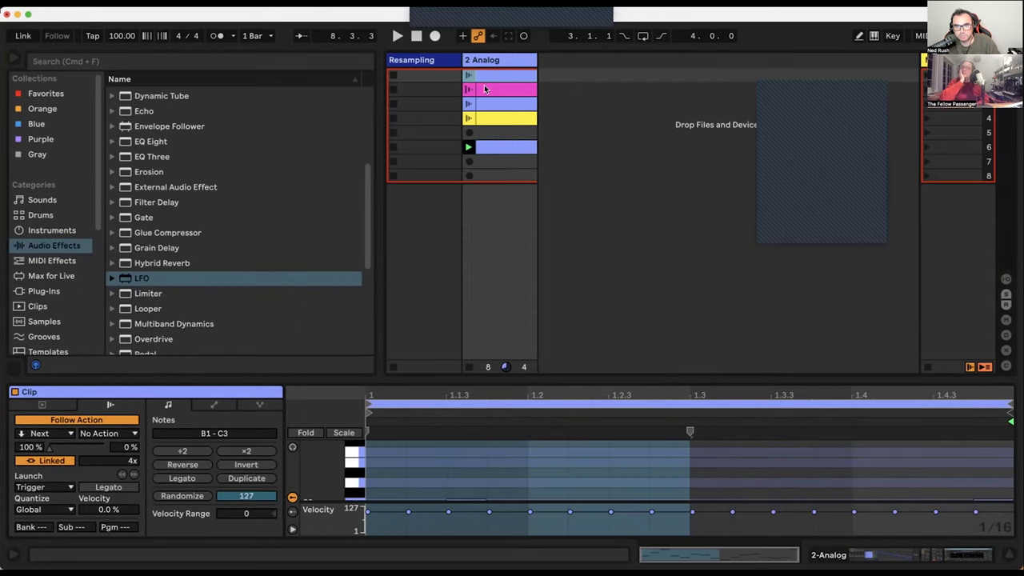
left_click(496, 89)
left_click(492, 103)
left_click(502, 122)
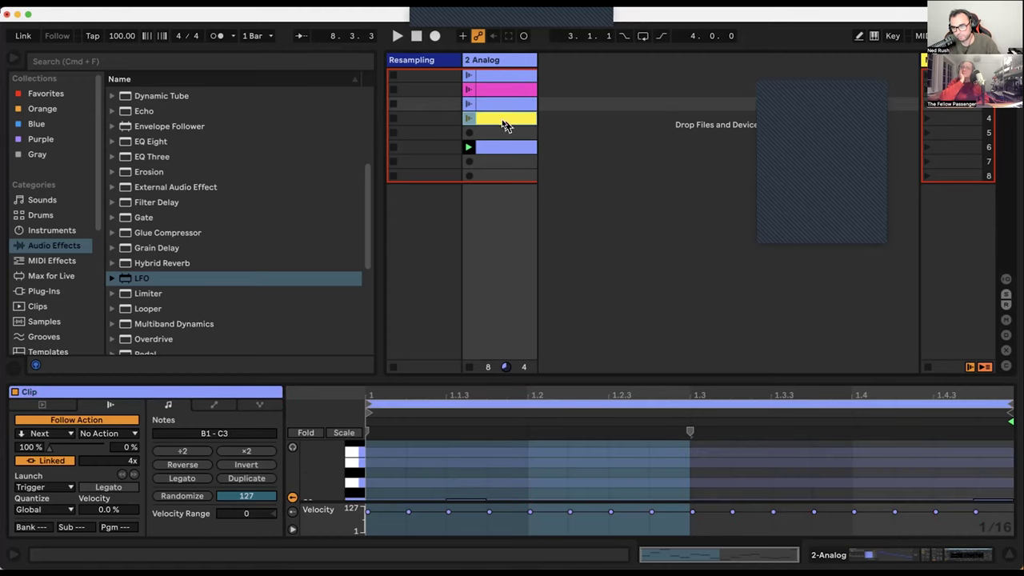
- Display the notes of all four color-coded clips together in an enlarged note editor
left_click(500, 74)
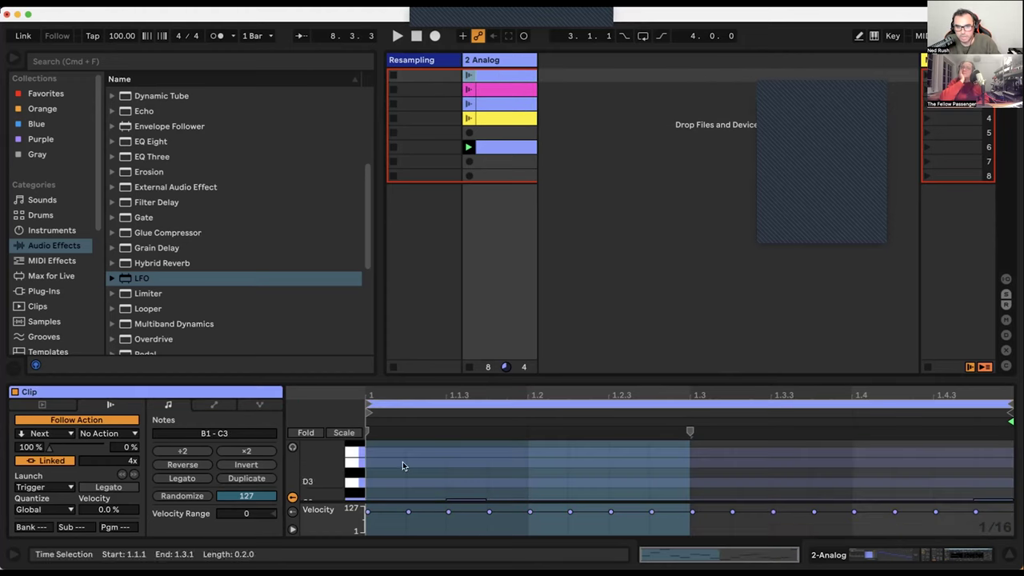
left_click_drag(434, 374, 499, 126)
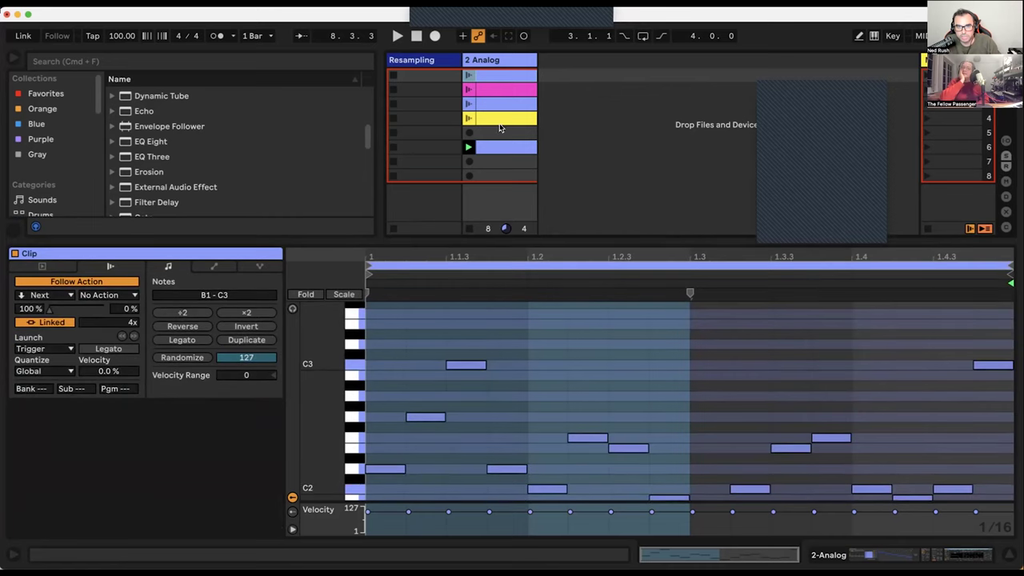
left_click(502, 119, "shift")
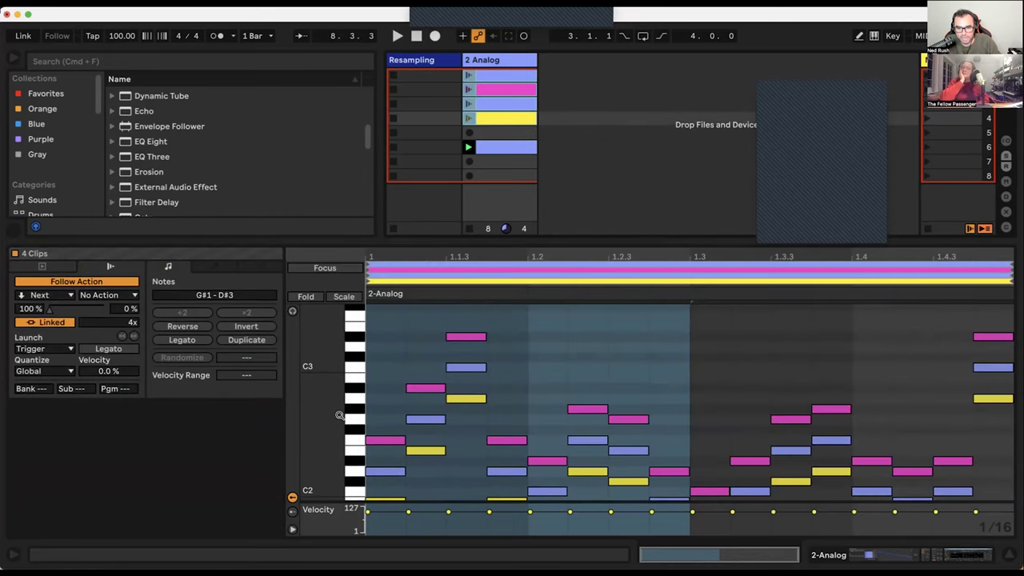
left_click_drag(338, 417, 317, 410)
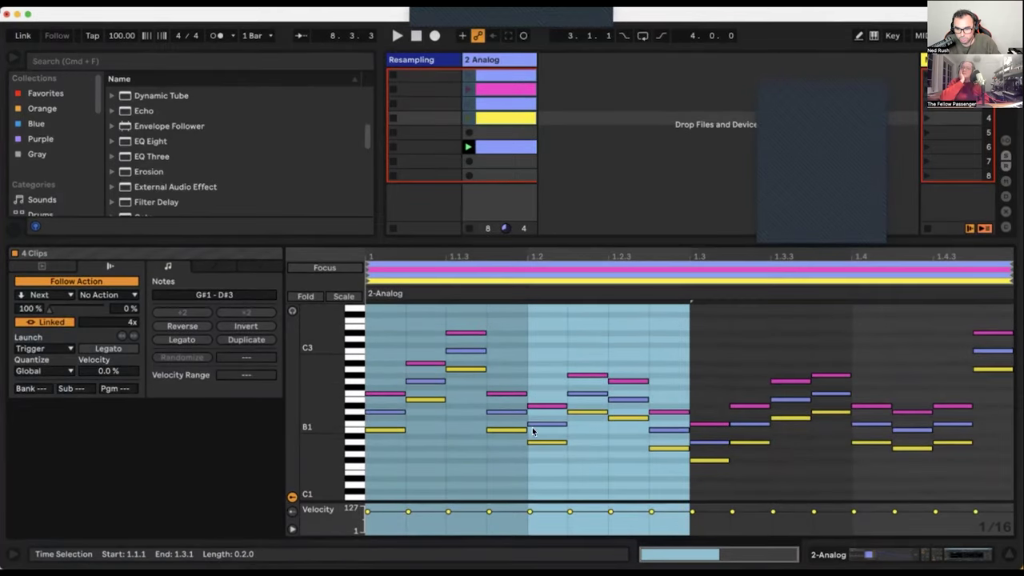
- Compare the pitches shared between the transposed clips by selecting the common A1 notes and the common D2 notes
left_click_drag(753, 433, 712, 434)
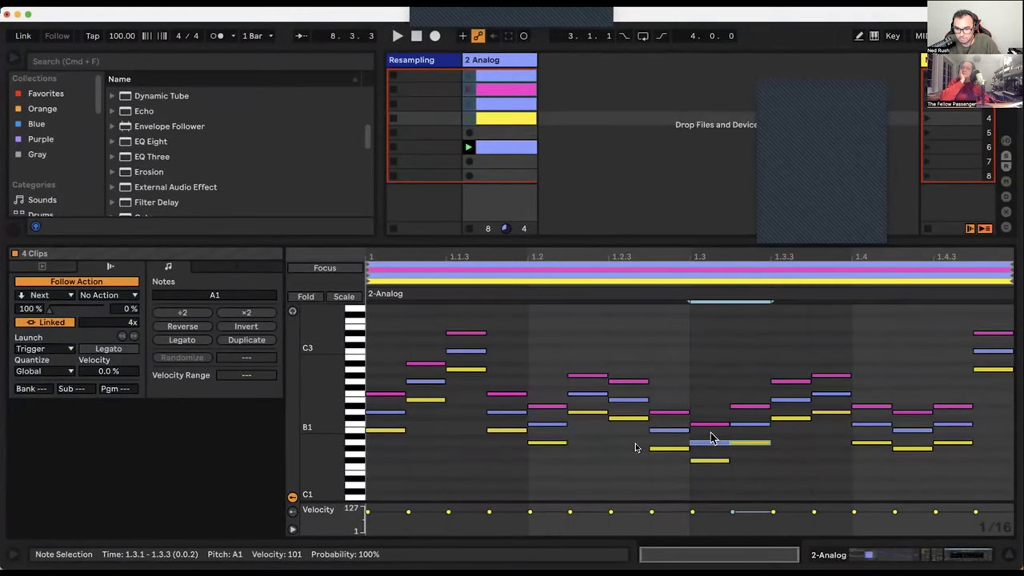
left_click_drag(320, 424, 352, 424)
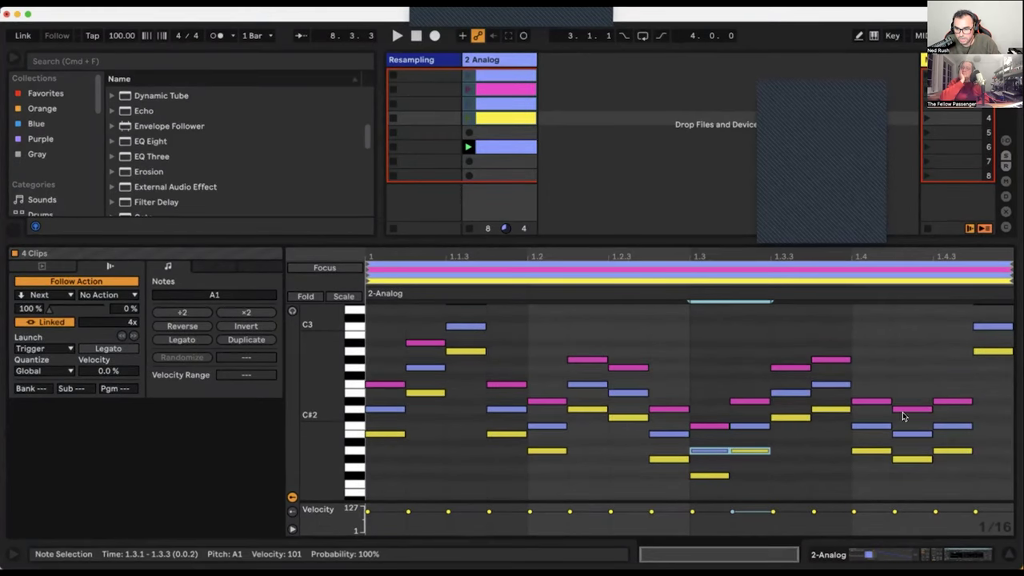
left_click(935, 411)
left_click_drag(899, 411, 330, 412)
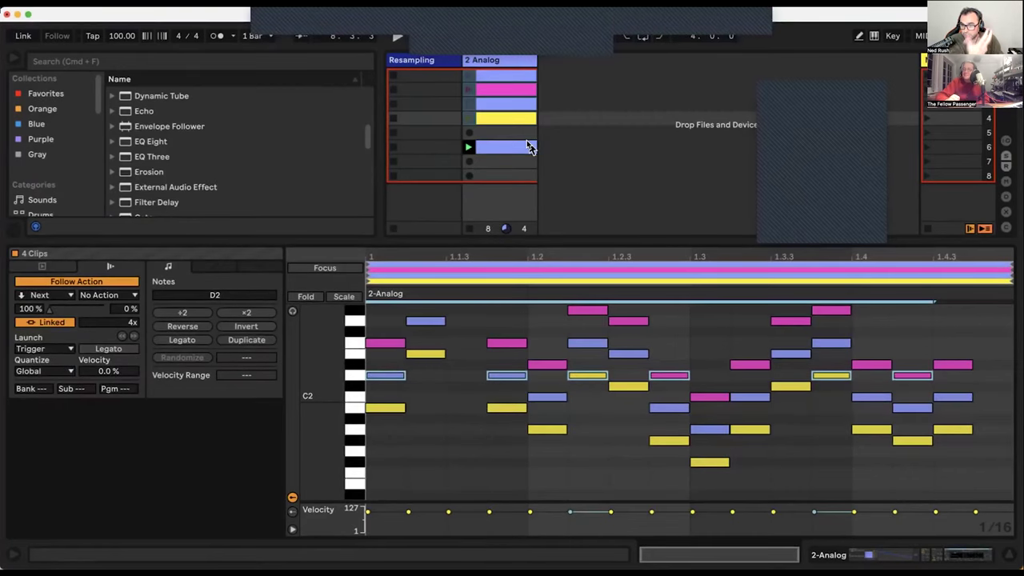
- Launch the first Analog clip and add the Operator instrument on a new track beside the Analog track
left_click(467, 74)
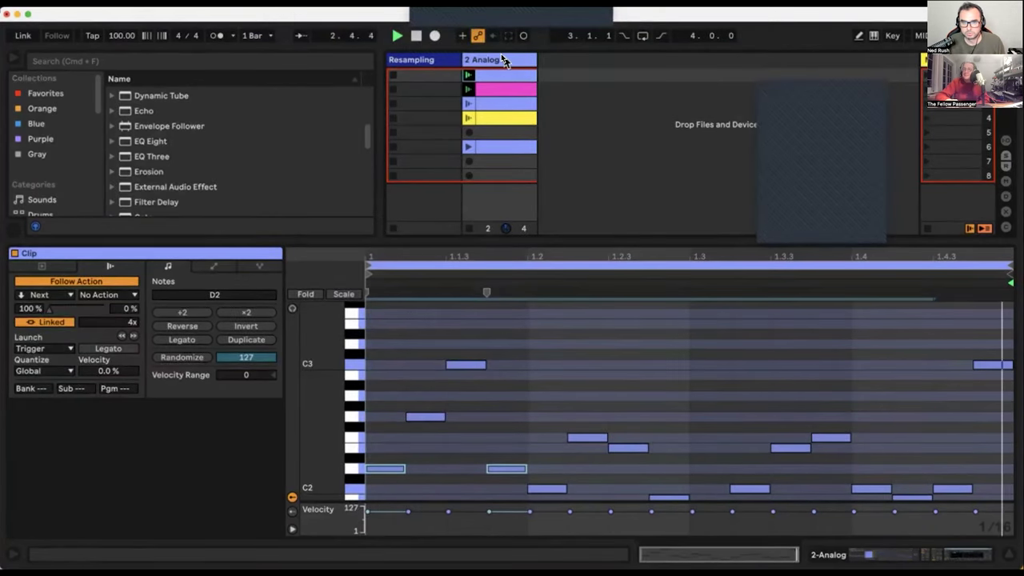
scroll(44, 157, "down", 3)
left_click(33, 181)
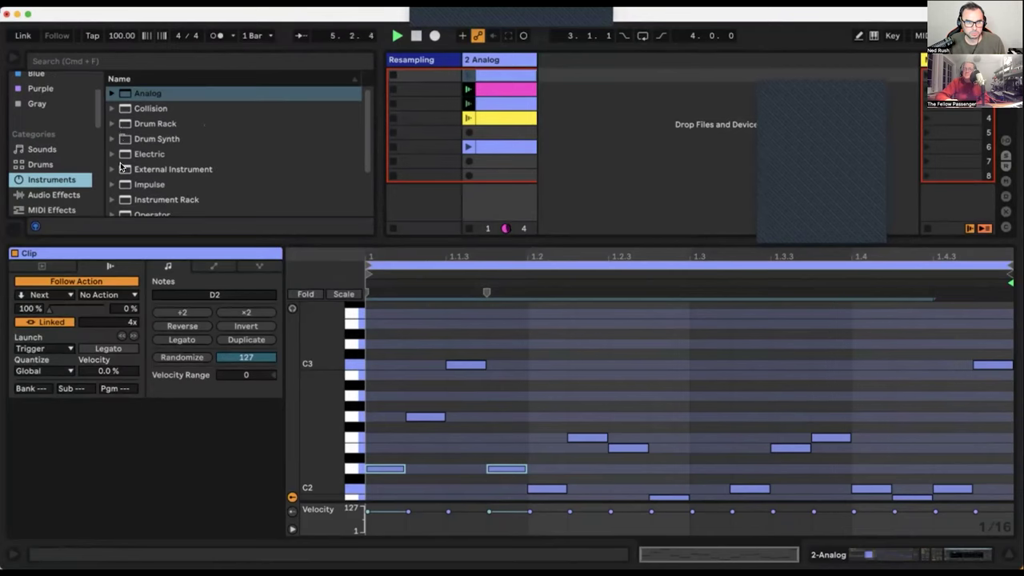
scroll(124, 188, "down", 1)
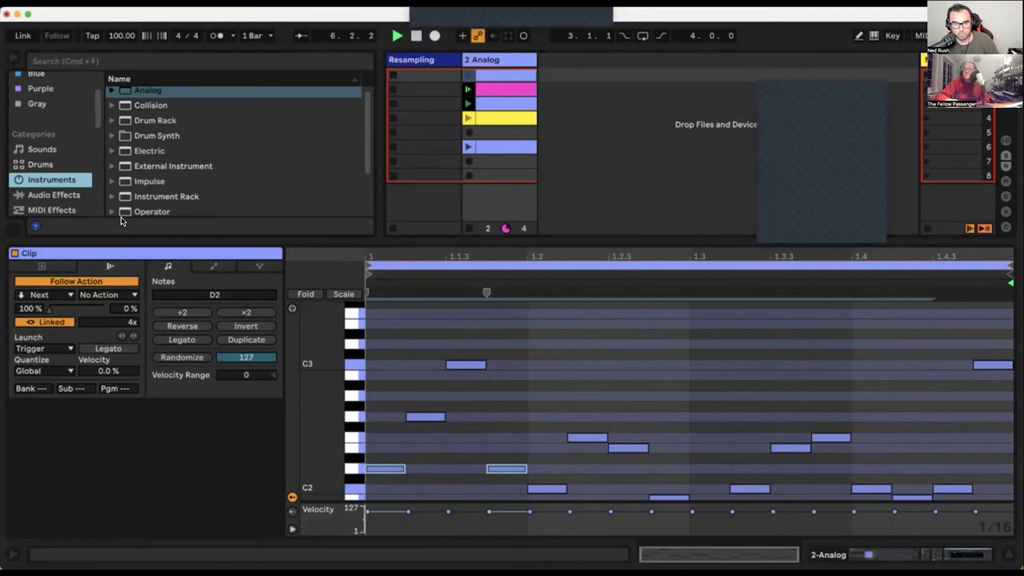
left_click(147, 210)
left_click_drag(147, 210, 583, 95)
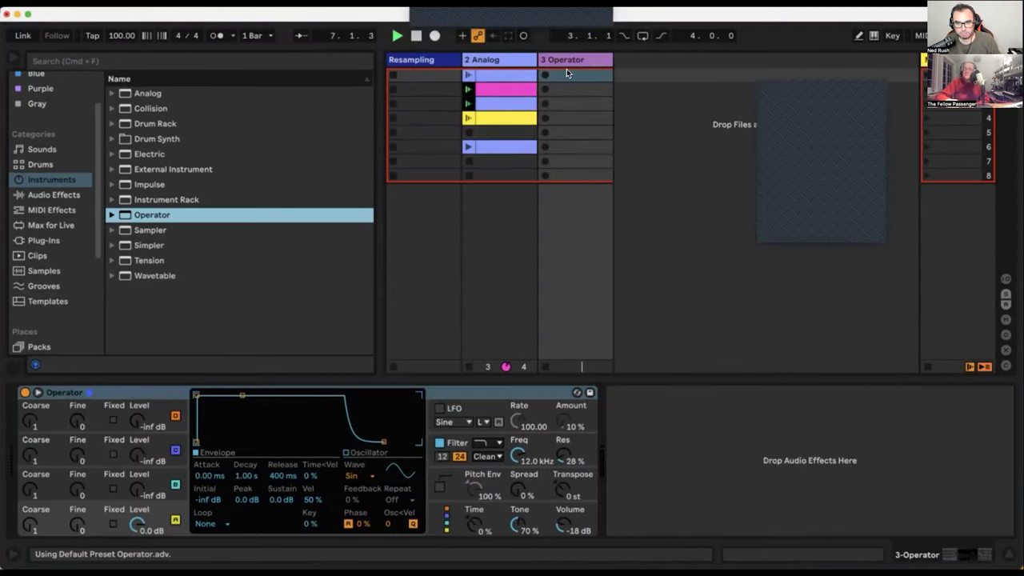
- Create a clip in the Operator track's first slot with one D4 note spanning the whole bar, and launch it
double_click(572, 74)
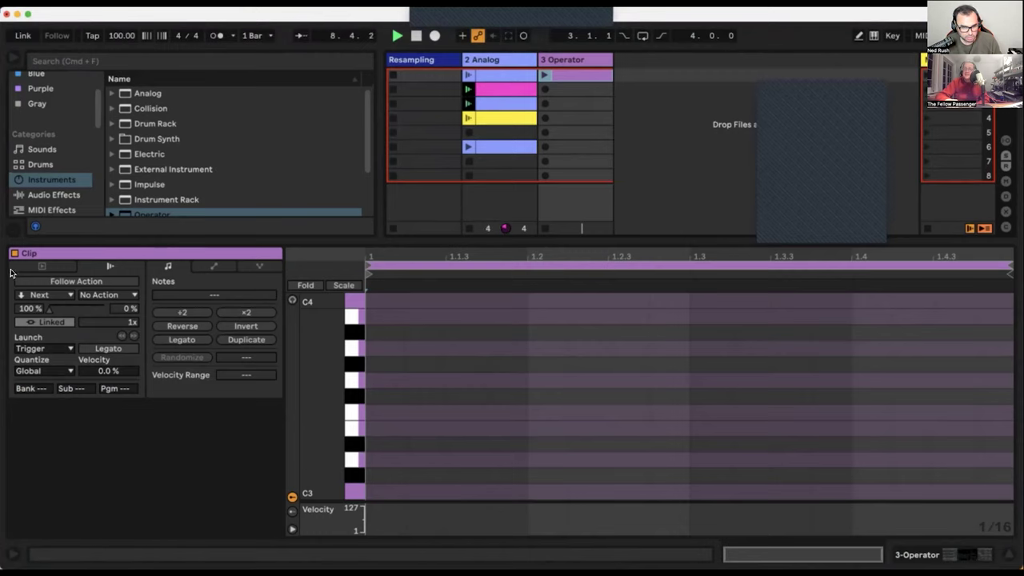
left_click(39, 266)
left_click(32, 387)
mouse_move(356, 399)
left_mouse_down()
mouse_move(340, 400)
mouse_move(356, 356)
mouse_move(1000, 364)
left_mouse_up()
left_click(388, 354)
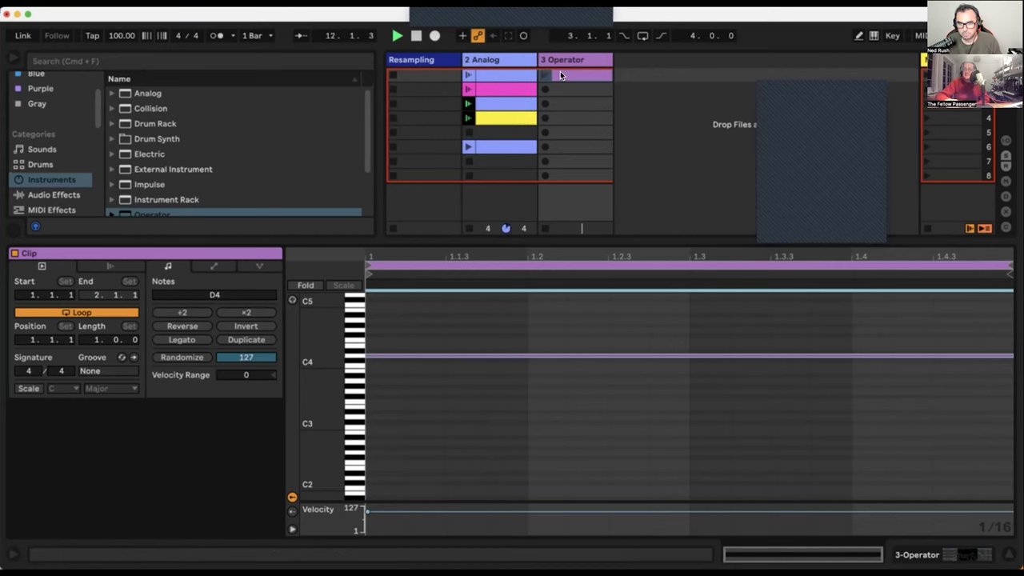
left_click(544, 74)
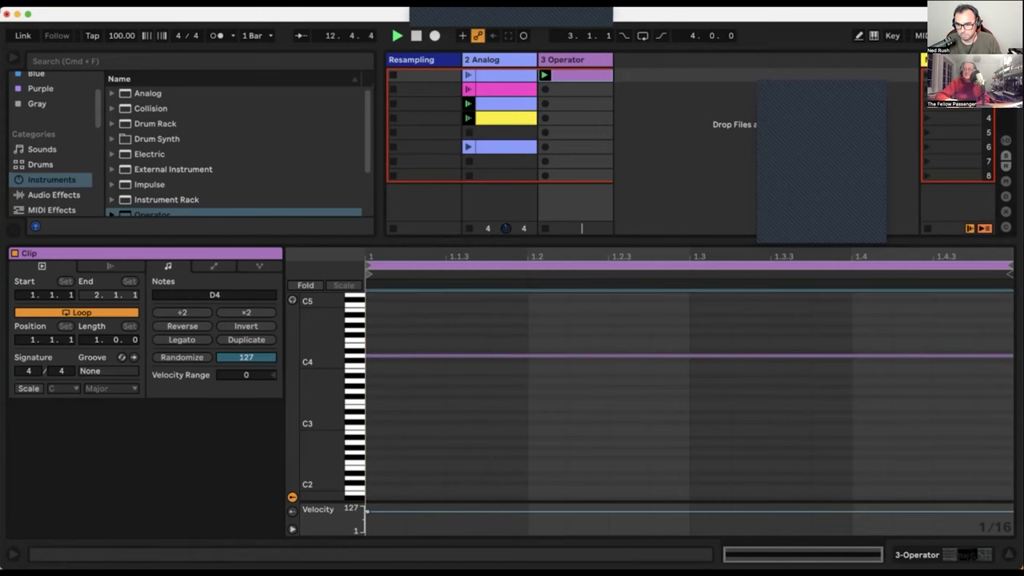
- Lower the drone Operator's filter frequency to about 329 Hz and transpose its sustained note down an octave to D3
key("shift+Tab")
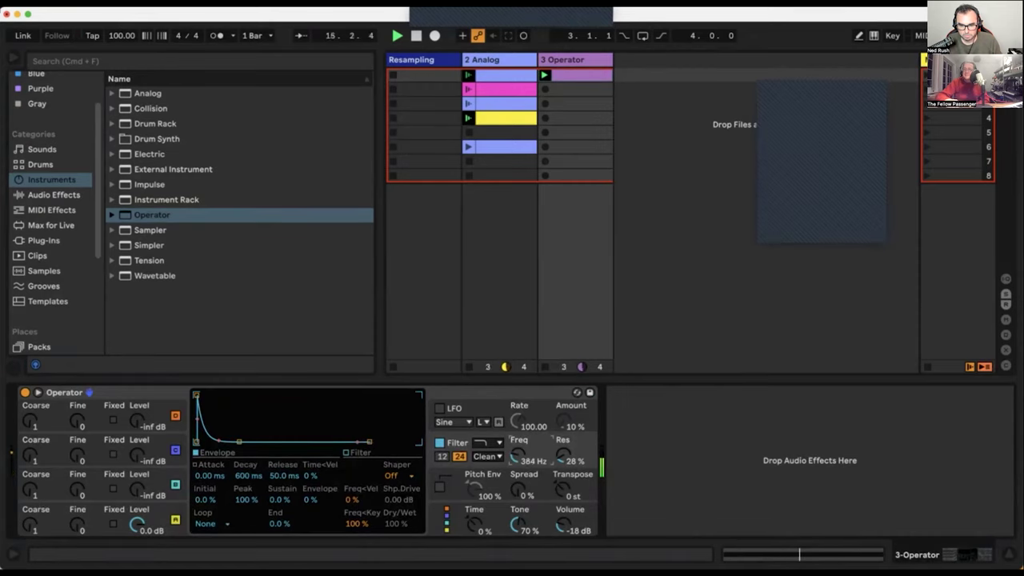
left_click(134, 489)
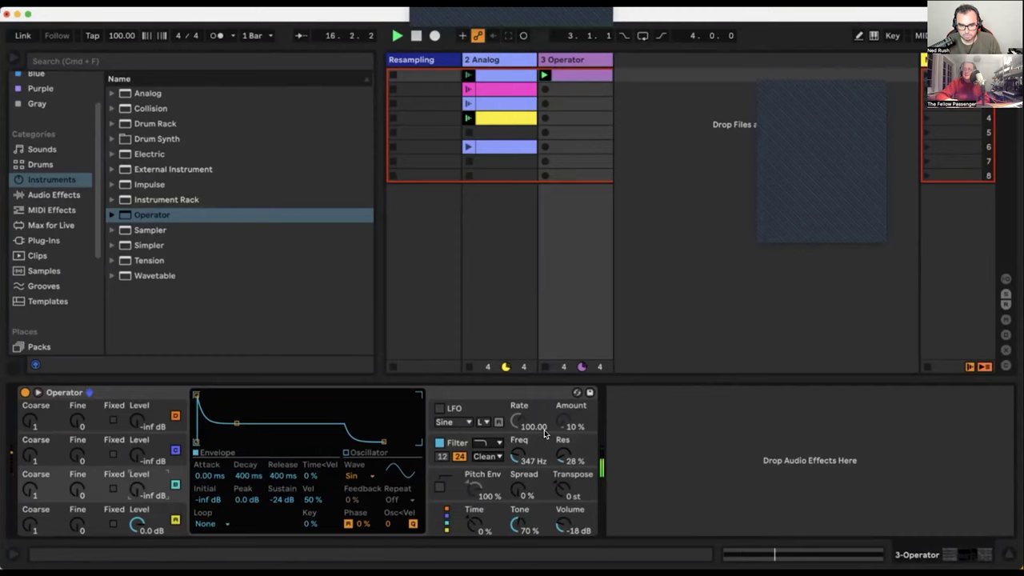
left_click_drag(512, 456, 512, 448)
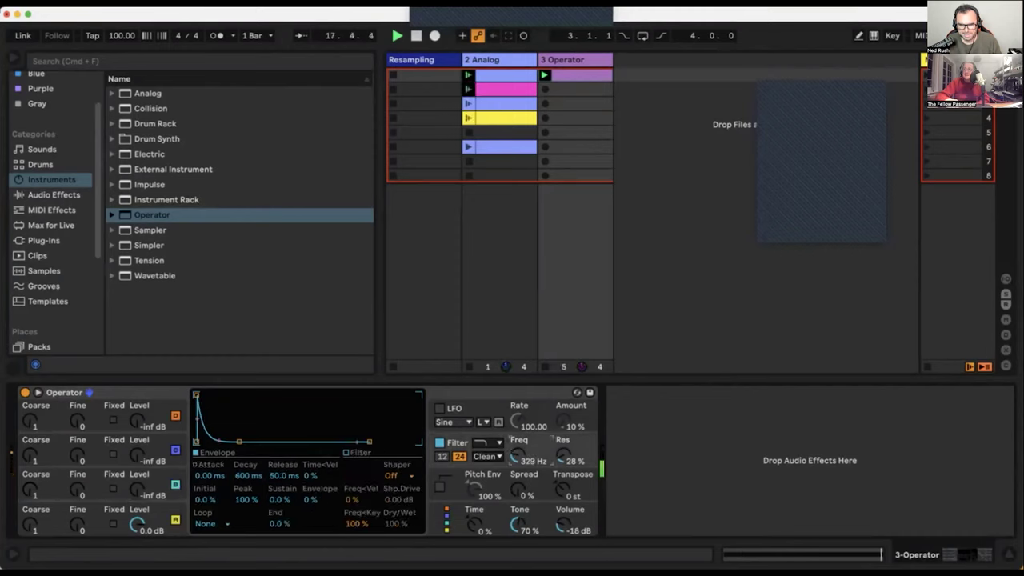
left_click(565, 77)
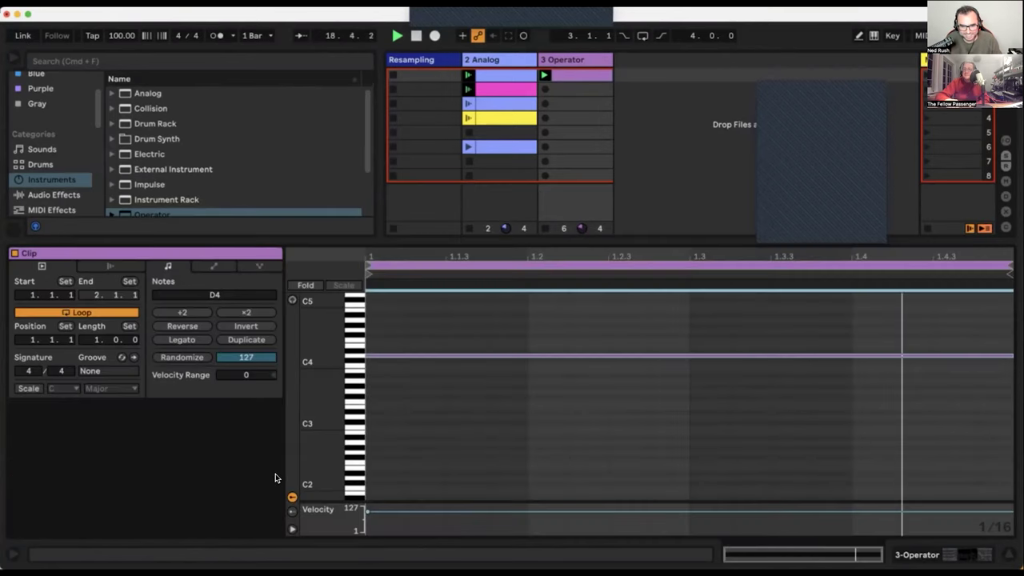
key("shift+Down")
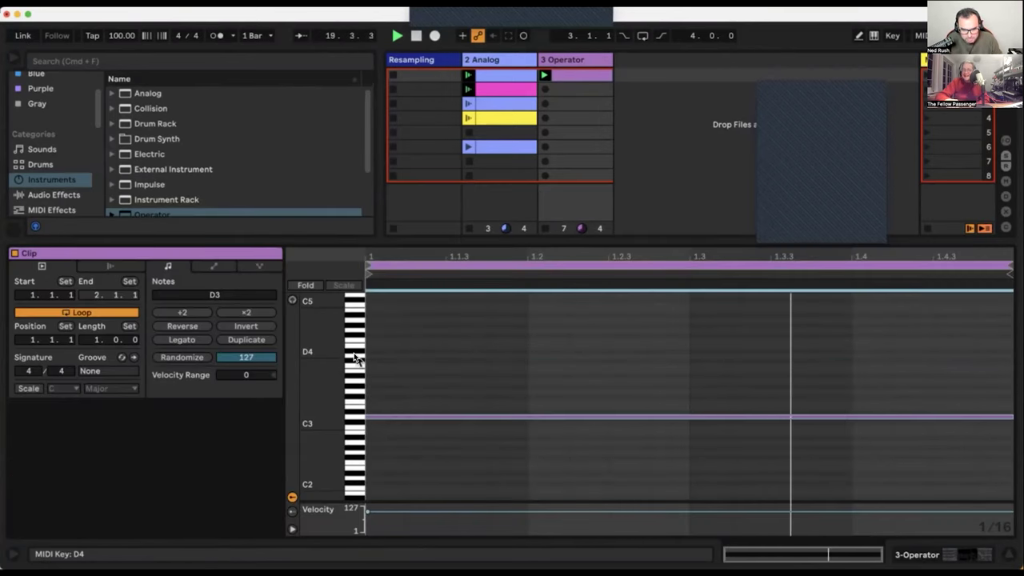
- Restart playback from the first Analog clip and set the drone Operator's filter frequency to about 384 Hz
key("space")
key("space")
key("space")
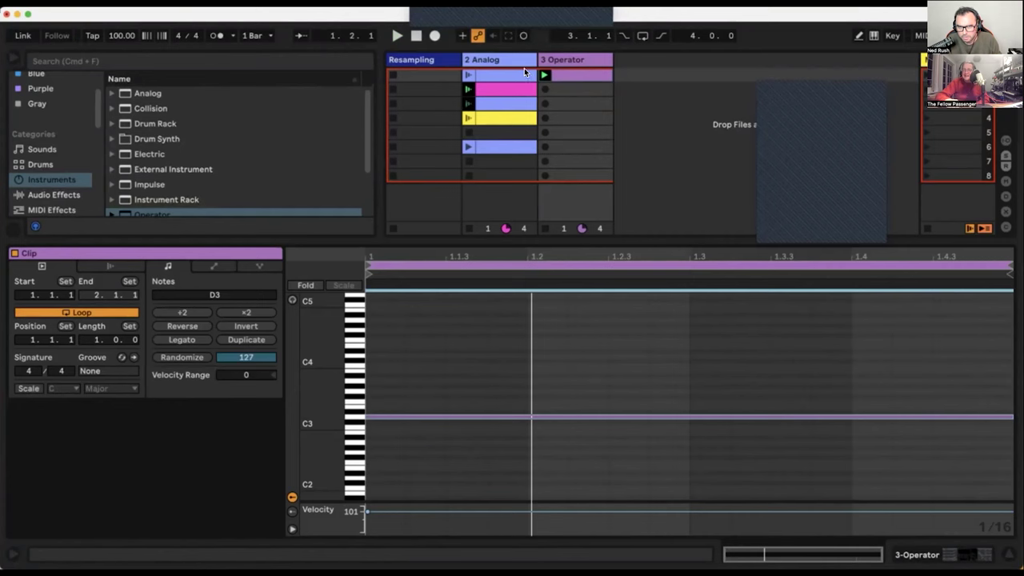
left_click(468, 74)
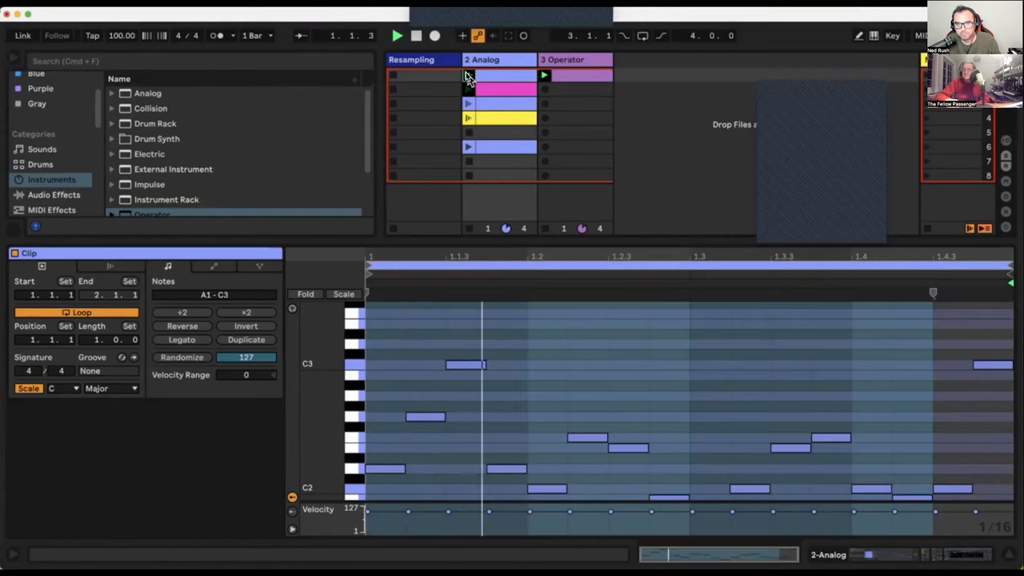
left_click(879, 558)
left_click(567, 63)
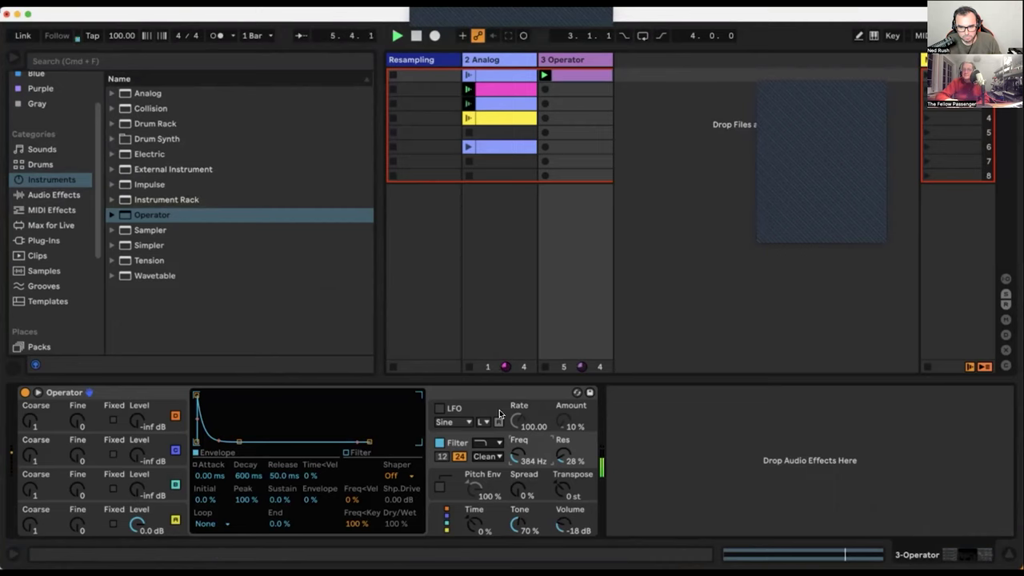
- Locate the note shared with the drone in the pink Analog clip by selecting its D2 note
left_click(500, 89)
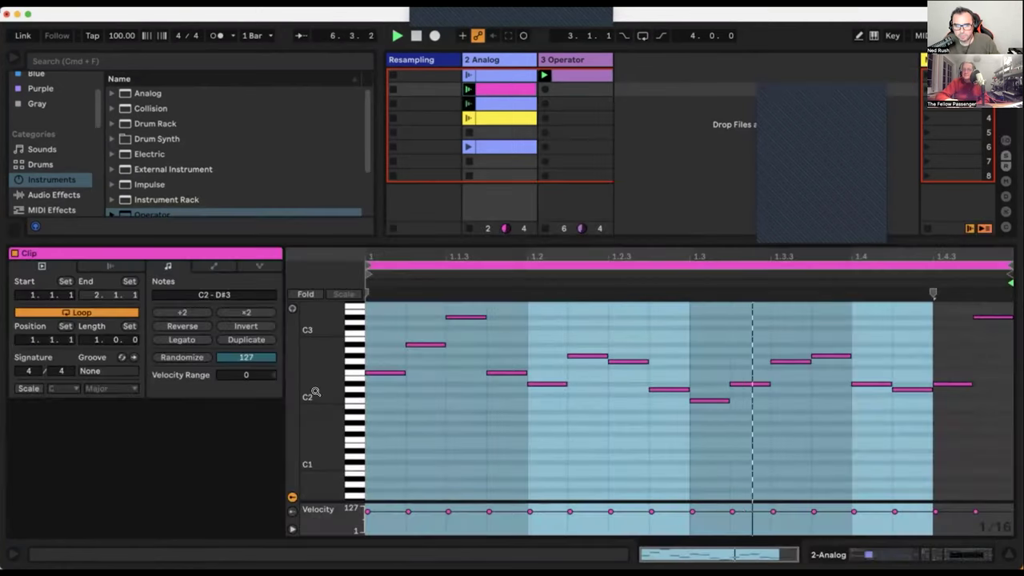
left_click_drag(316, 392, 341, 398)
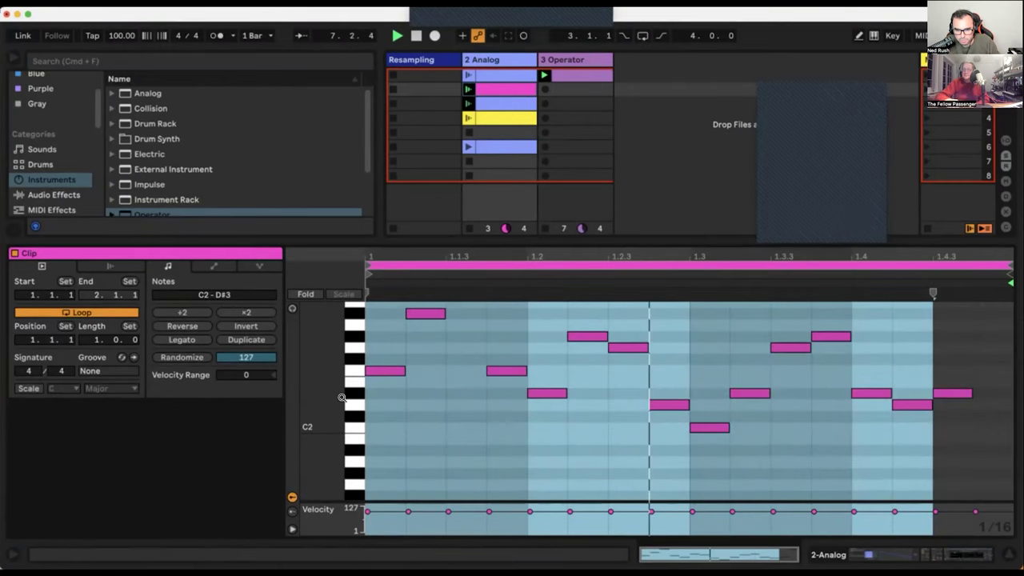
left_click(663, 405)
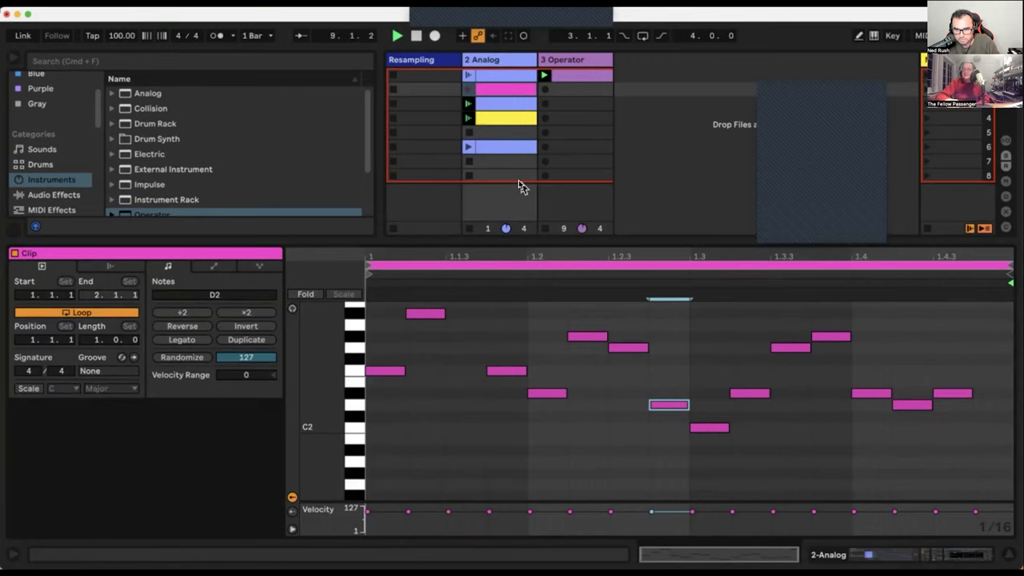
- Locate the drone's shared D2 note in the yellow Analog clip with the note names enlarged, and stop playback
left_click(505, 103)
left_click(559, 60)
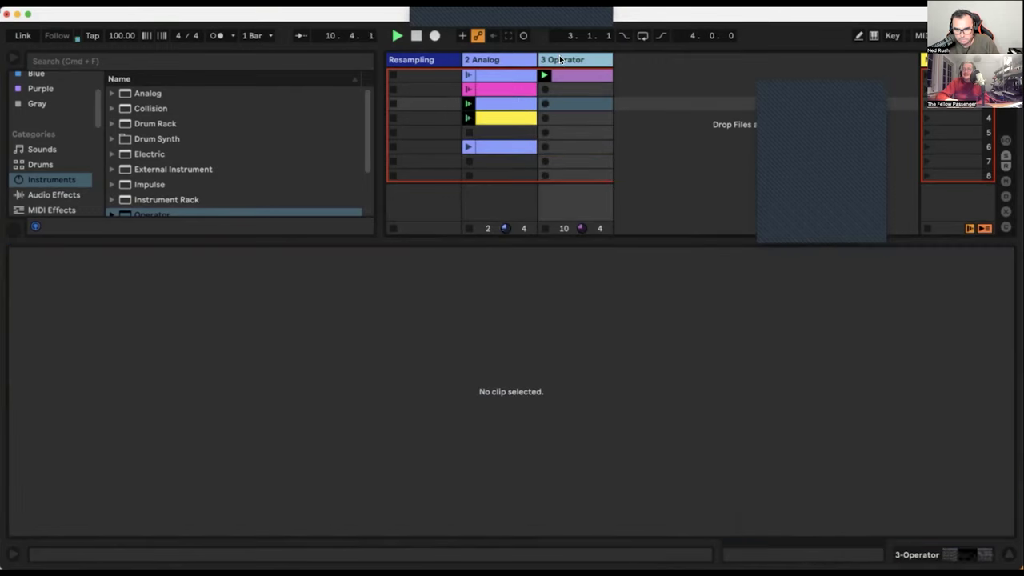
left_click(512, 120)
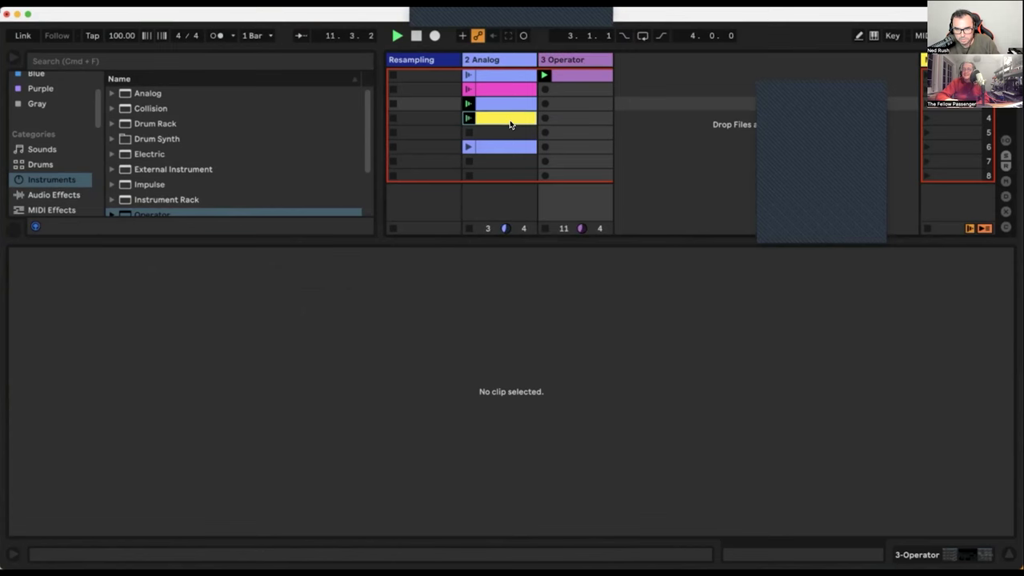
left_click_drag(320, 383, 352, 382)
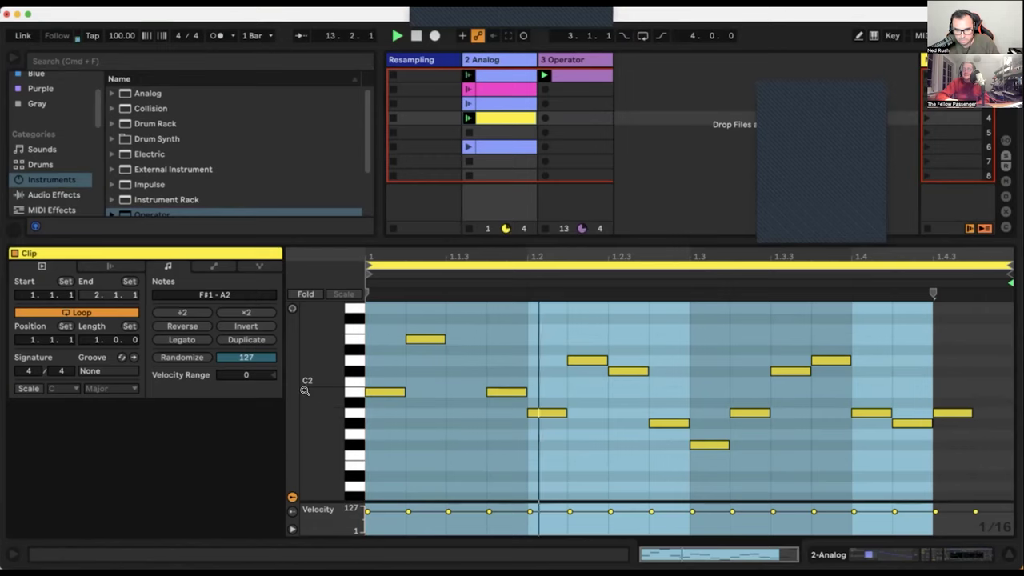
left_click(578, 360)
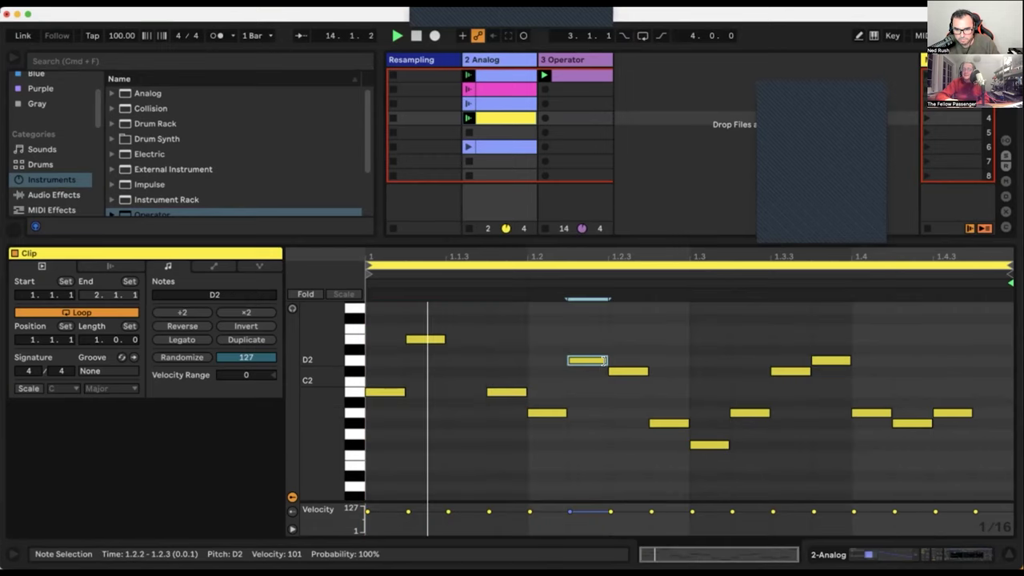
left_click_drag(320, 376, 351, 376)
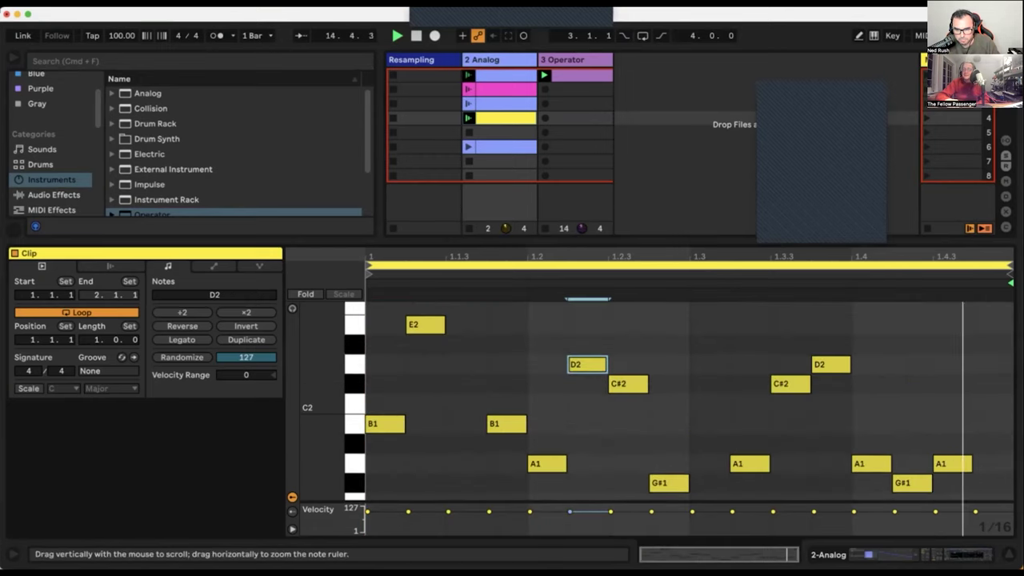
key("space")
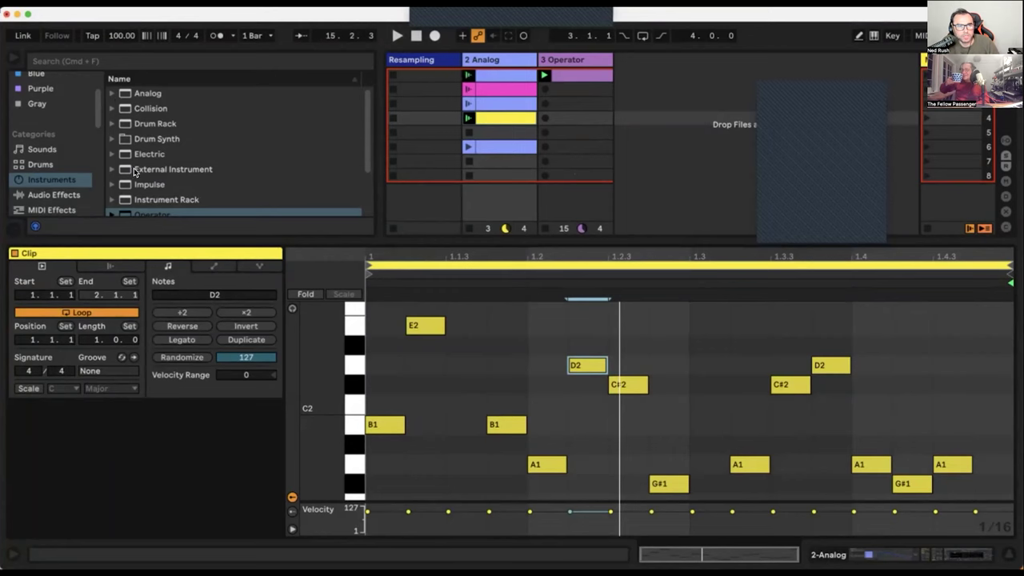
- Add another Operator instrument on a new track beside the drone track and create a clip in its first slot
scroll(133, 171, "down", 2)
left_click_drag(841, 125, 637, 100)
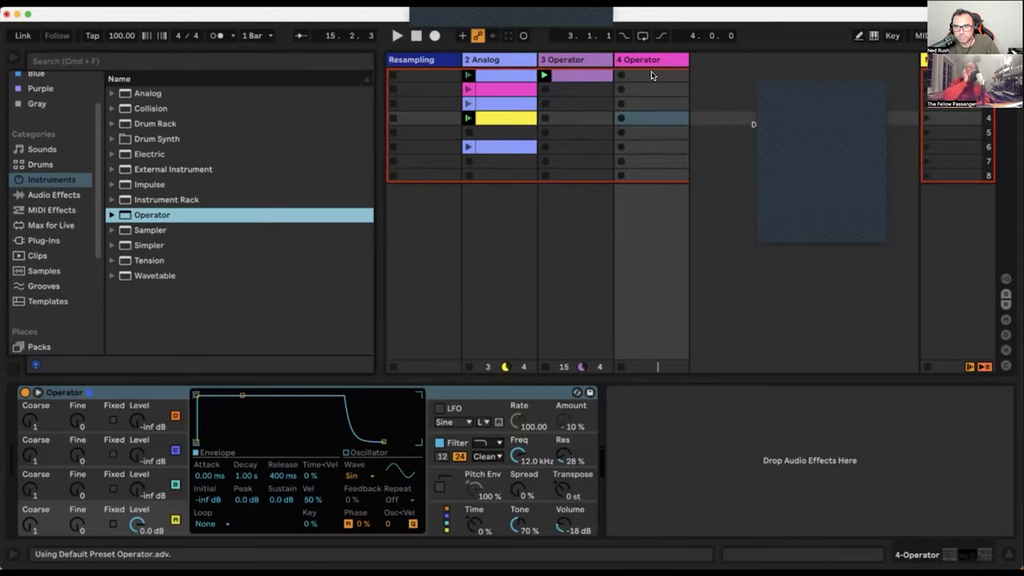
double_click(651, 74)
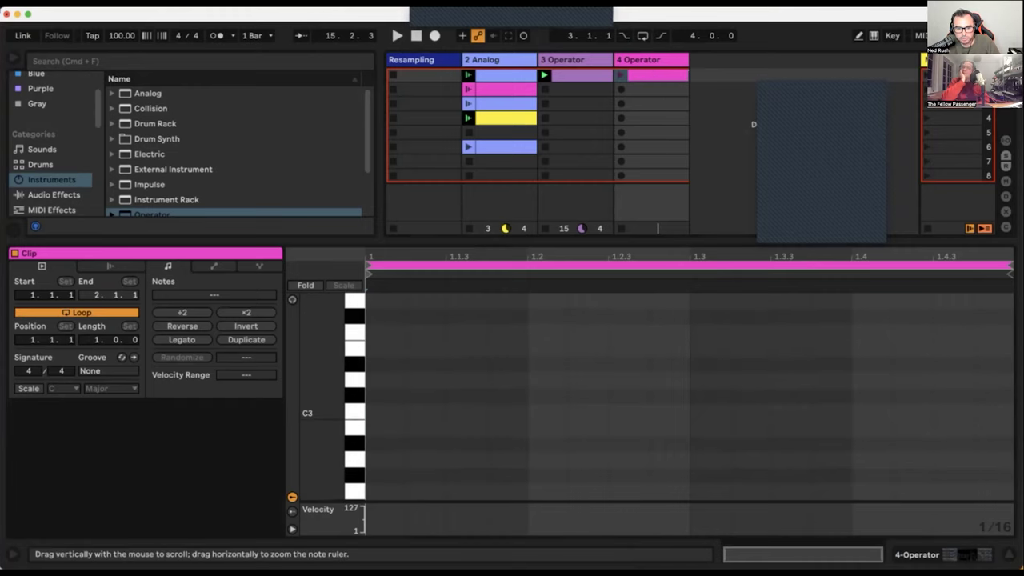
- Draw one C2 note spanning the whole bar in the new clip and duplicate the clip into the second slot
scroll(355, 400, "down", 5)
double_click(388, 417)
left_click_drag(398, 417, 1011, 418)
left_click(643, 80)
key("super+d")
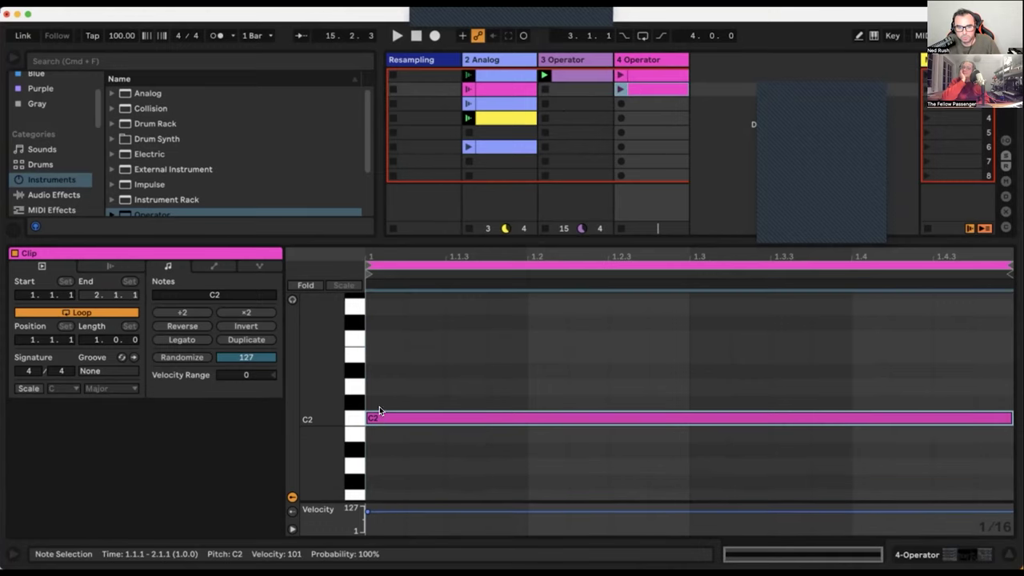
- Transpose the second clip's note up three semitones to D#2 and fill the third and fourth slots with clip copies
left_click(379, 409)
key("Up")
key("Up")
key("Up")
left_click(641, 88)
left_click(642, 101)
left_click_drag(646, 72, 642, 117)
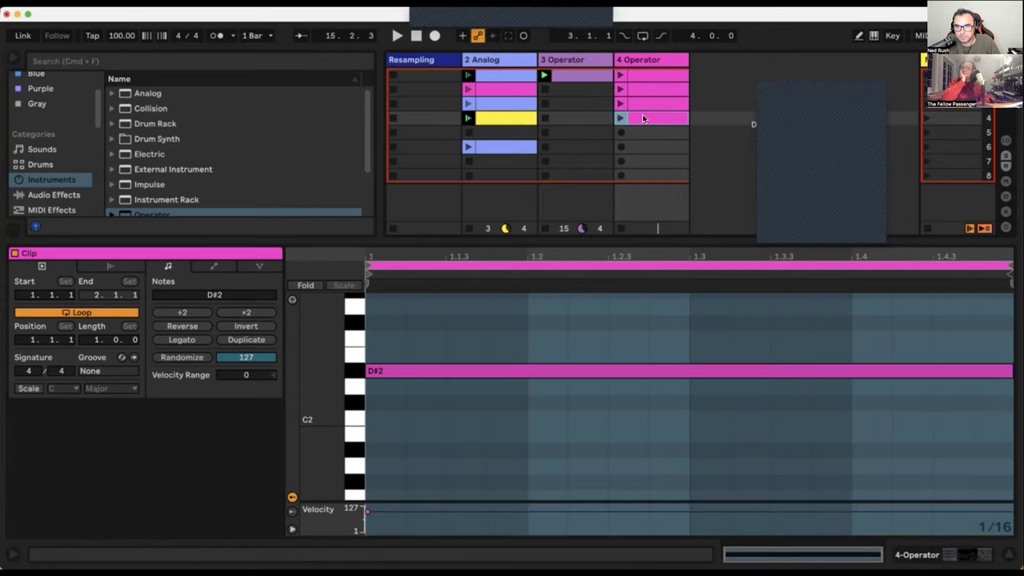
- Transpose the fourth clip's note down six semitones to A1
left_click(379, 371)
key("Down")
key("Down")
key("Down")
key("Down")
key("Down")
key("Down")
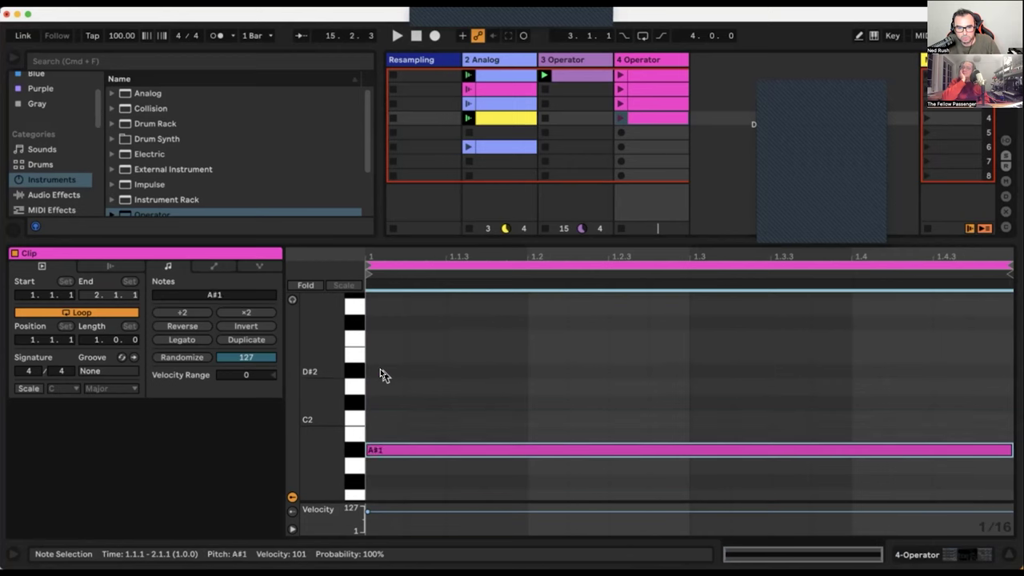
- Launch the first clip on the new Operator track and insert an Arpeggiator before its Operator
left_click(621, 74)
left_click(637, 60)
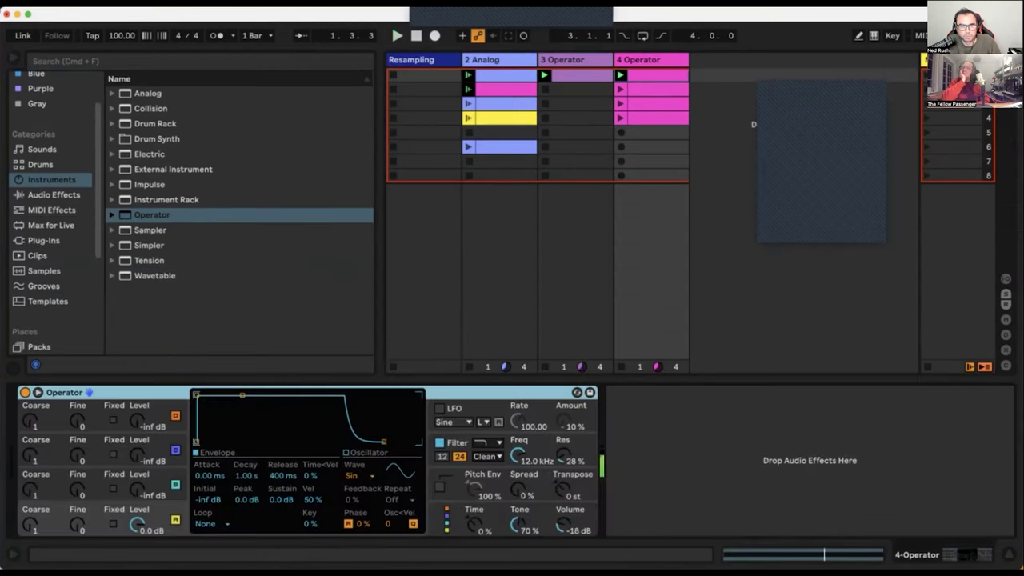
left_click(34, 211)
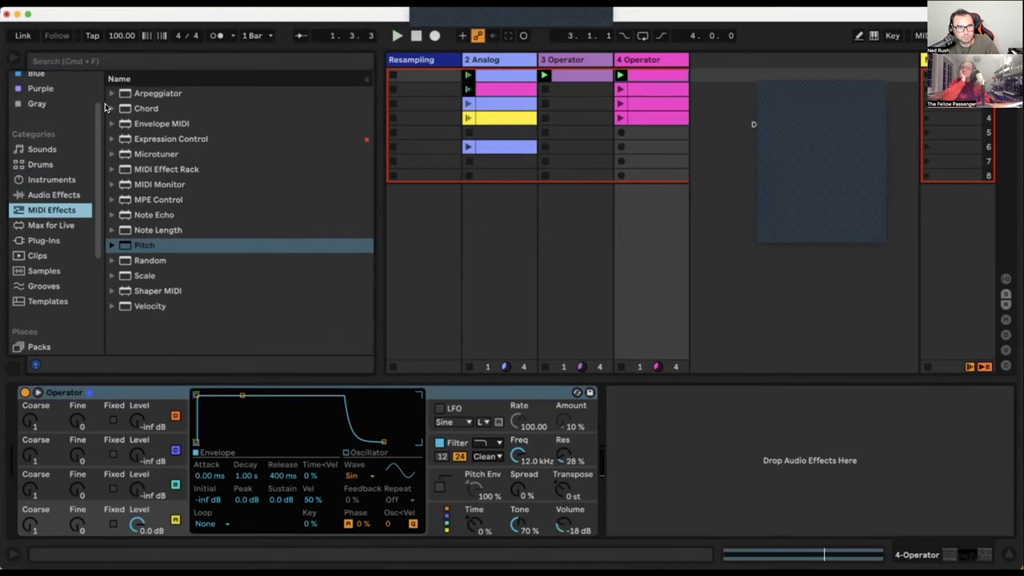
left_click(125, 94)
left_click_drag(126, 94, 19, 408)
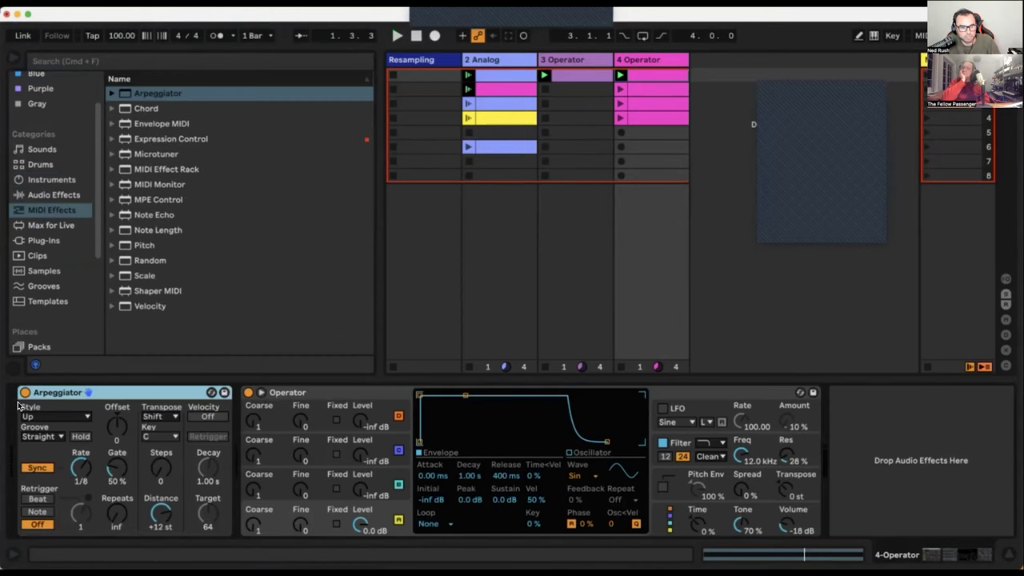
- Set the Arpeggiator to 1 step, a 1/16 rate and the Random style
left_click_drag(151, 476, 152, 470)
left_click(32, 414)
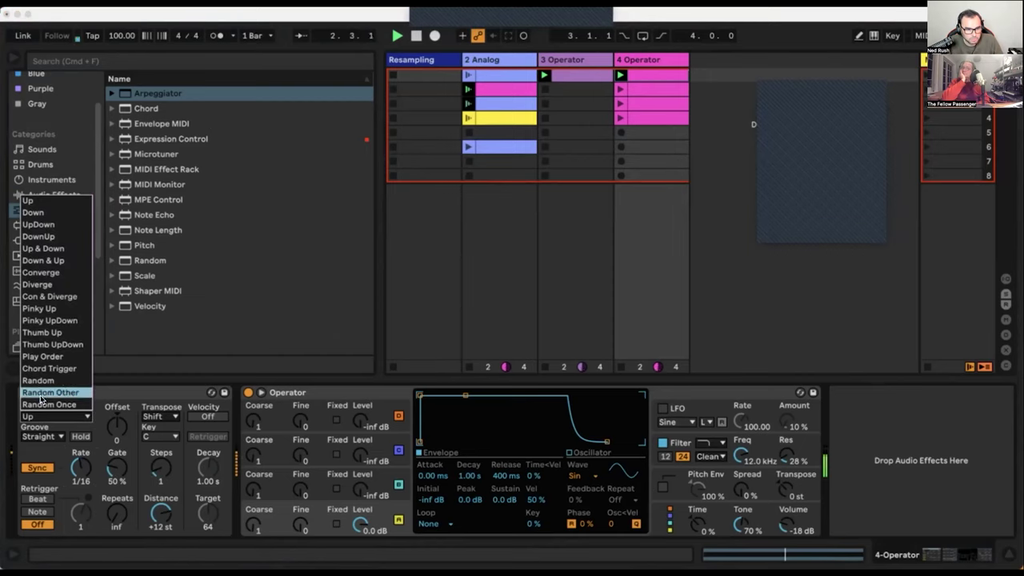
left_click(44, 388)
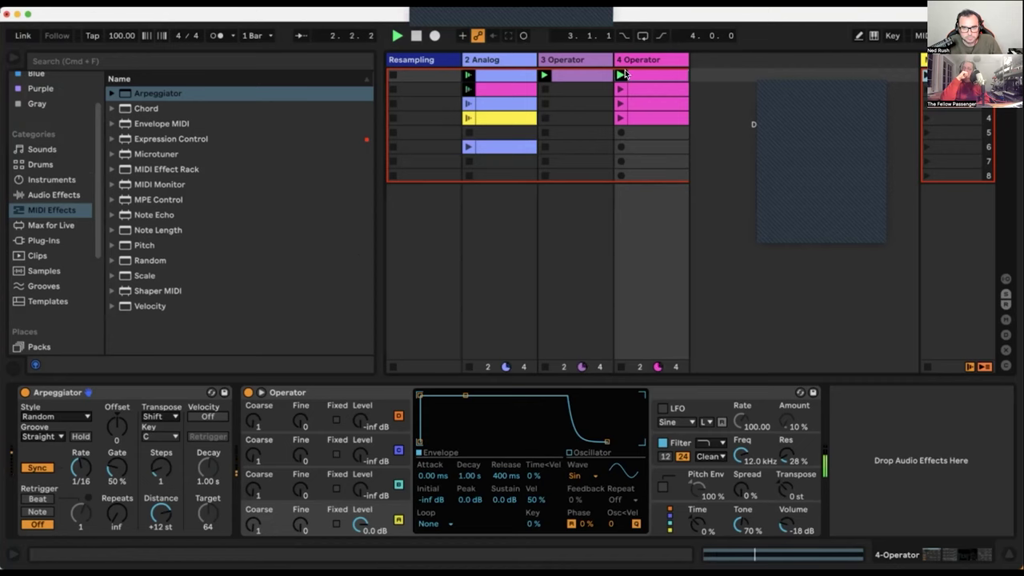
- Lower the drone Operator's filter frequency to about 283 Hz and display oscillator A's envelope
left_click(563, 60)
mouse_move(524, 466)
left_mouse_down()
mouse_move(524, 492)
mouse_move(520, 452)
left_mouse_up()
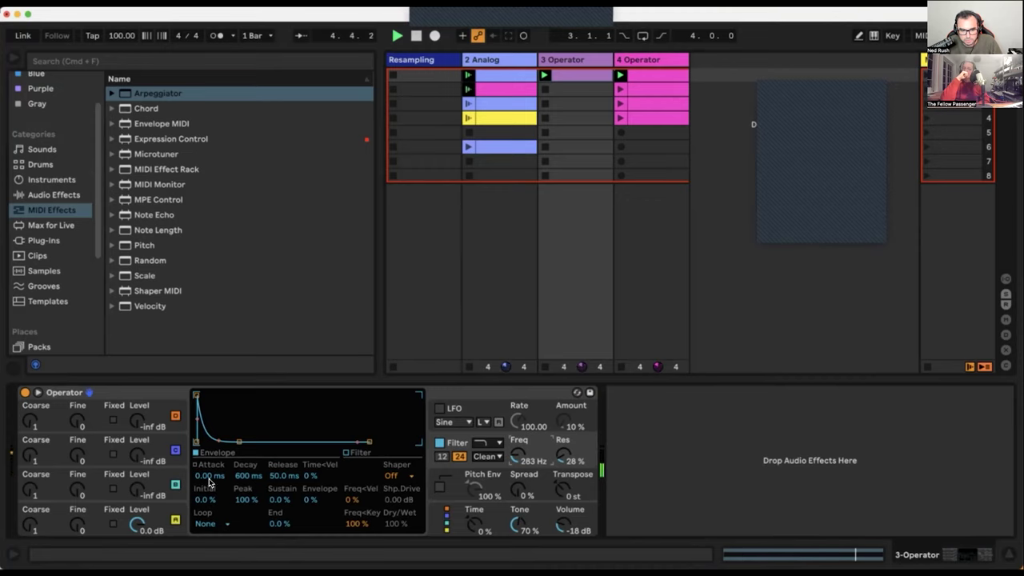
left_click(164, 508)
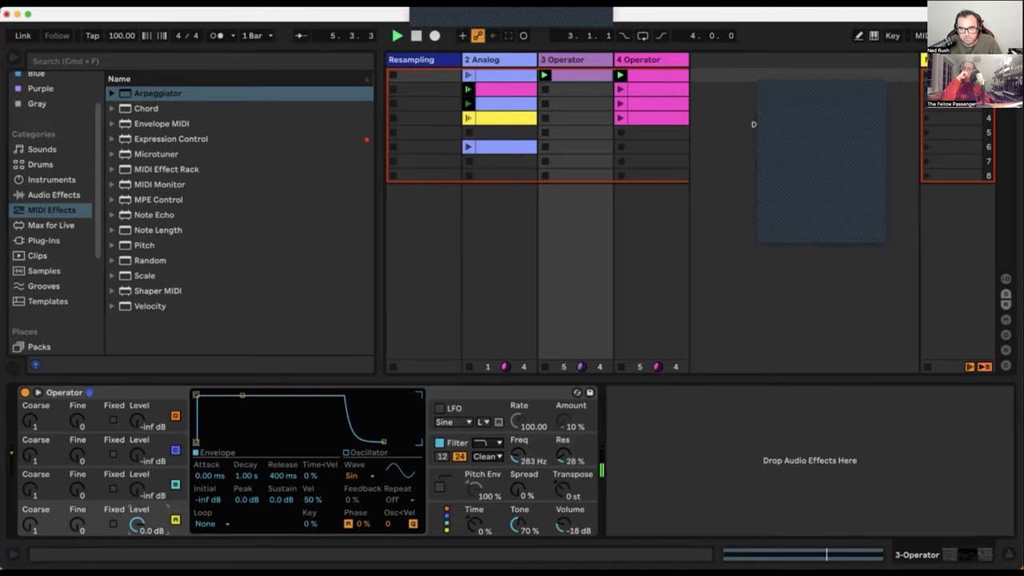
- Enable a linked Next follow action after 4x loops on all four clips of the new Operator track
left_click(640, 118)
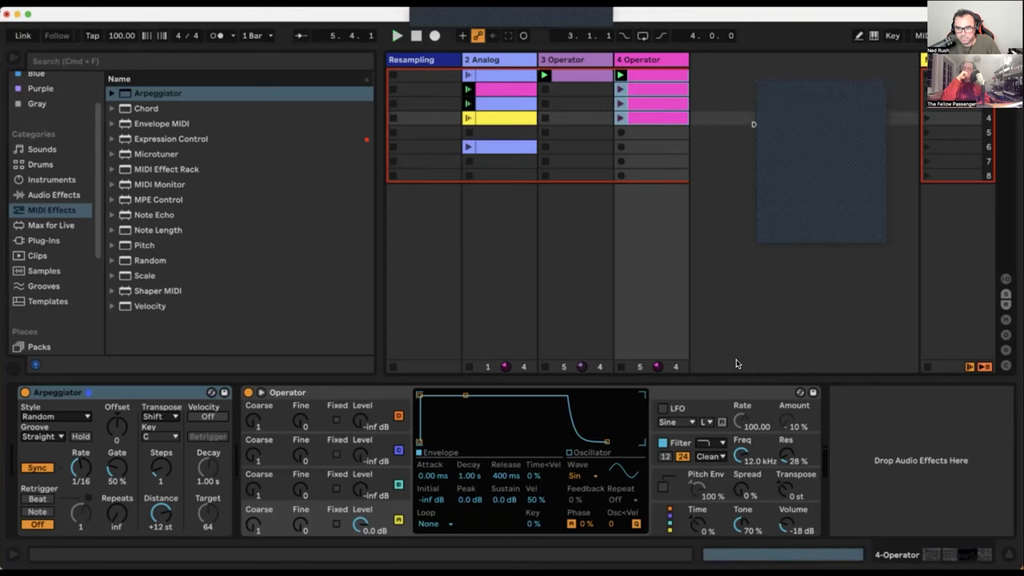
key("shift+Tab")
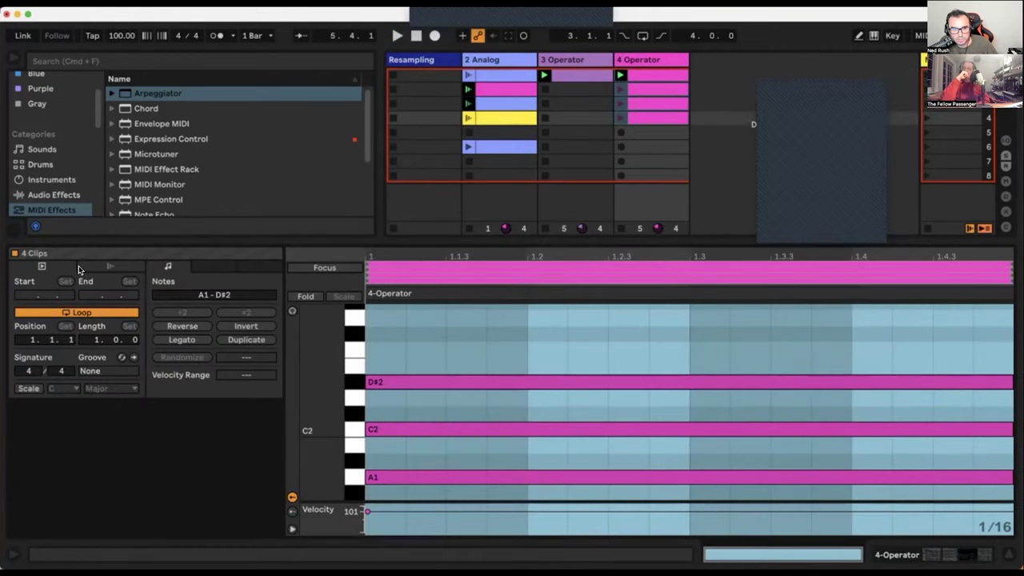
left_click(111, 266)
left_click_drag(98, 244, 99, 383)
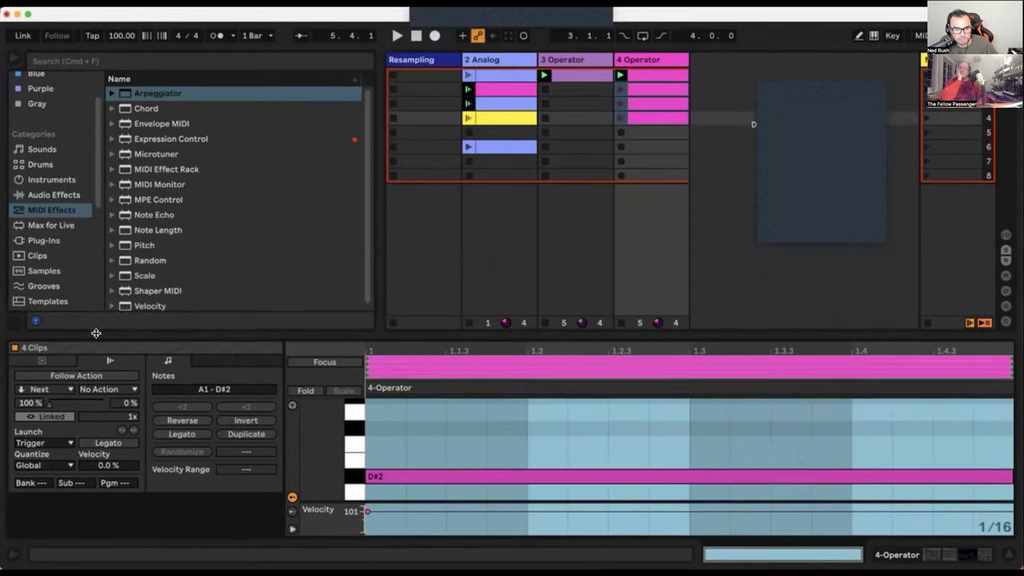
left_click(57, 419)
left_click(56, 433)
left_click(50, 491)
left_click_drag(98, 468, 99, 463)
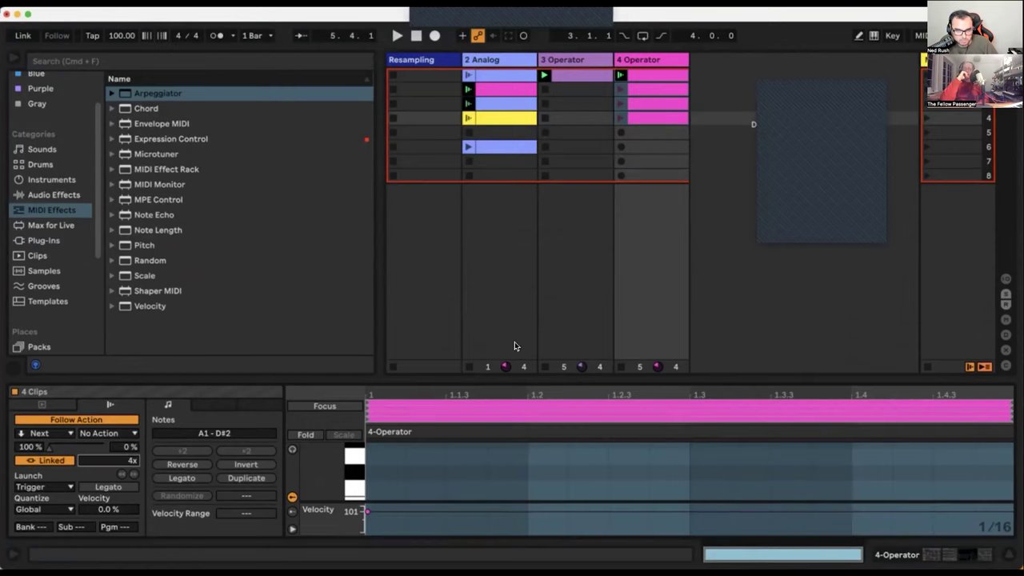
- Launch the first scene and insert a Pitch effect set to -12 st between the Arpeggiator and the Operator
left_click(924, 75)
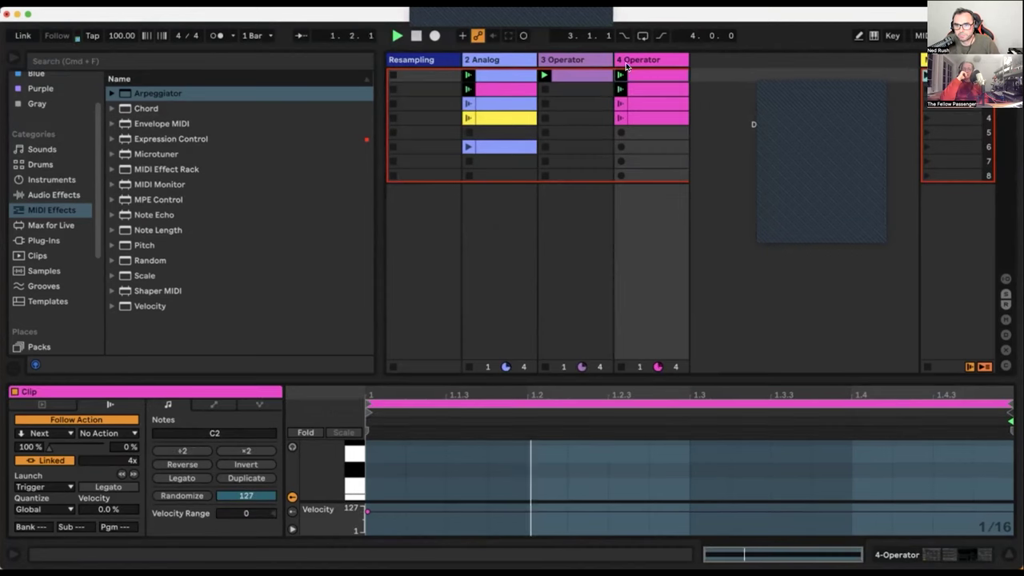
key("shift+Tab")
left_click_drag(139, 245, 288, 430)
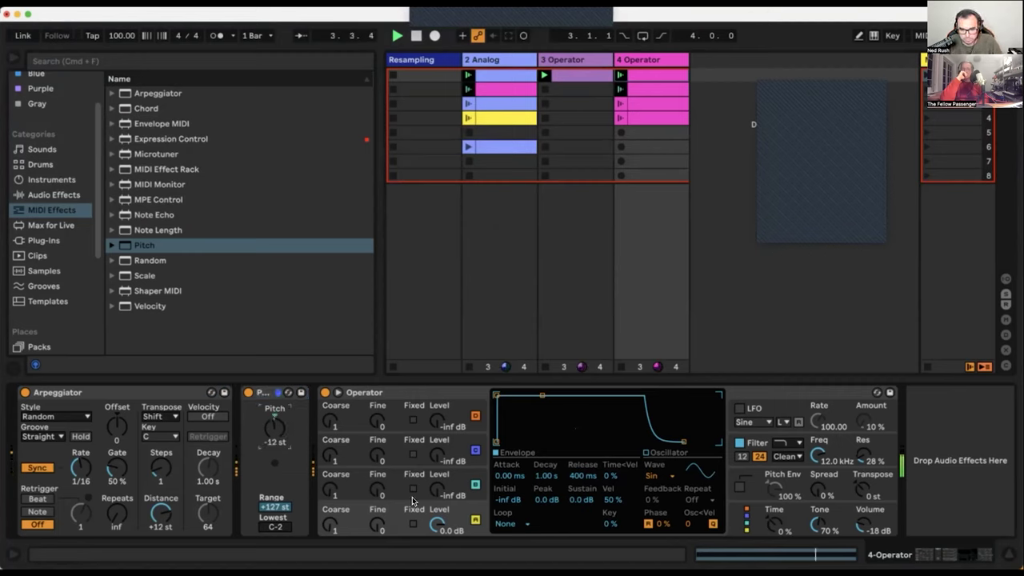
- Set oscillator B to -11 dB with a 351 ms decay and -inf dB sustain, and insert a Velocity effect before the Operator
left_click_drag(437, 489, 437, 469)
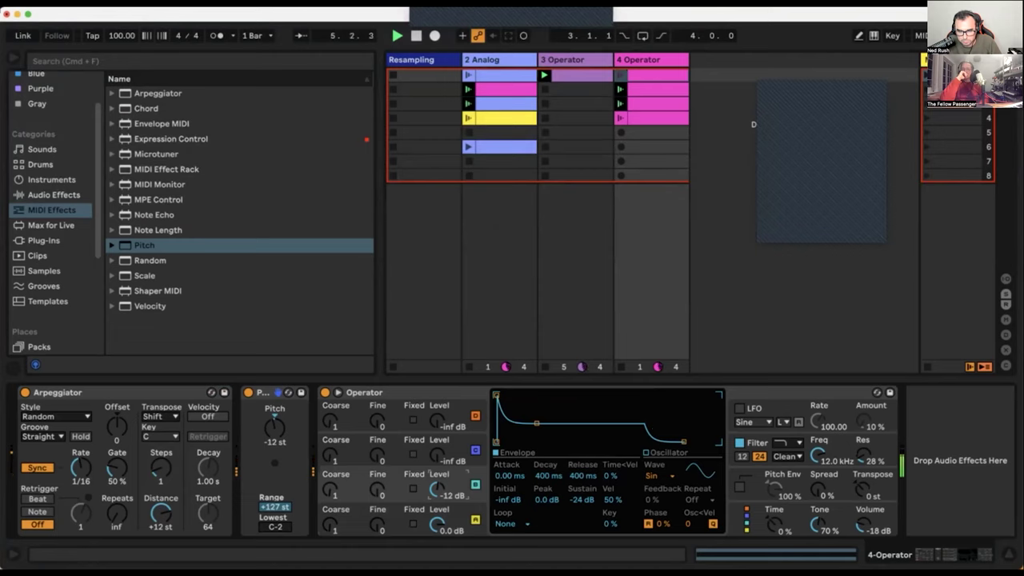
left_click_drag(536, 422, 537, 441)
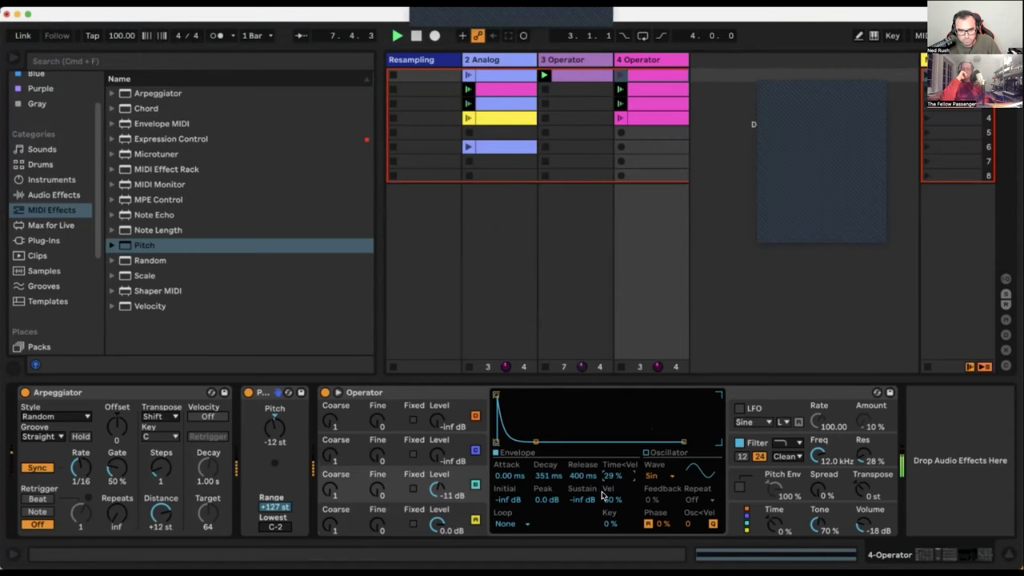
left_click_drag(130, 306, 321, 420)
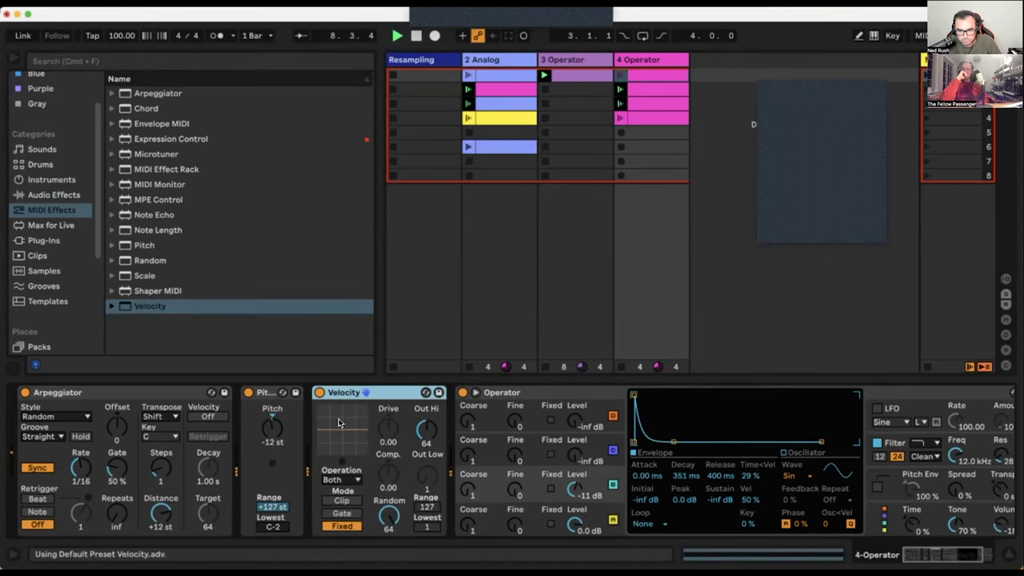
- Lengthen oscillator B's decay to about 47.2 s and limit the Operator to 1 voice with retriggering enabled
left_click_drag(672, 442, 705, 442)
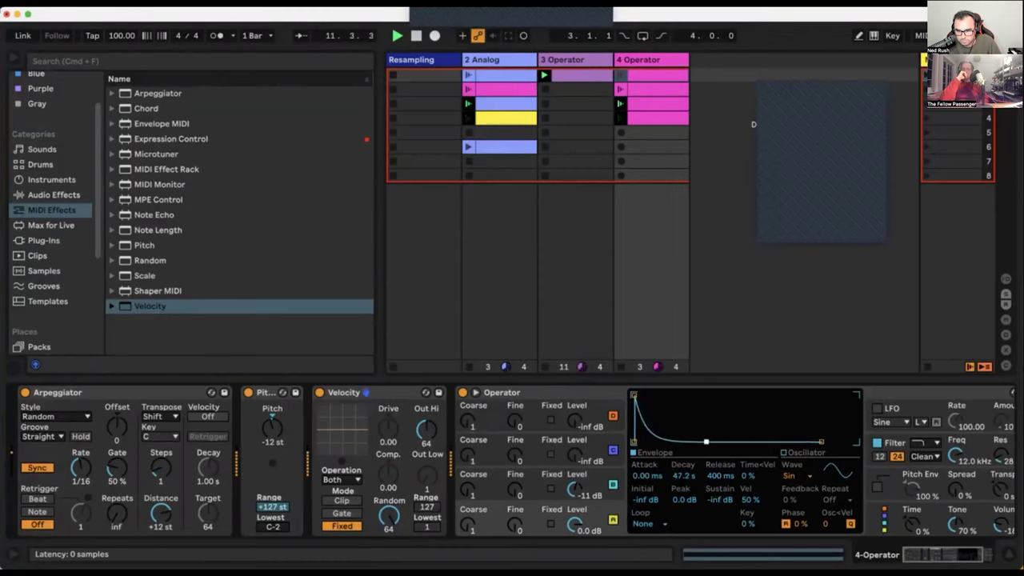
left_click(858, 519)
left_click(638, 523)
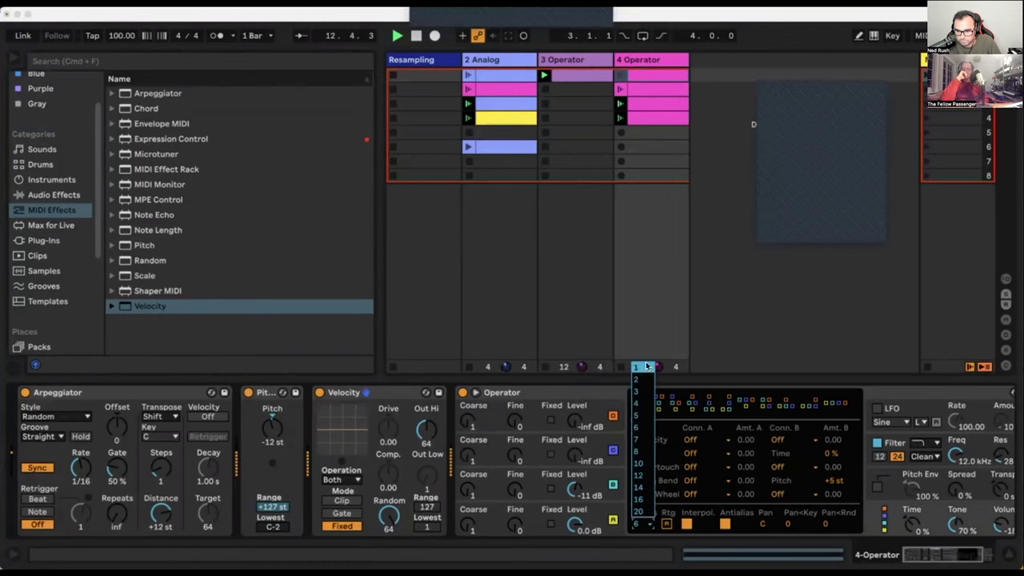
left_click(642, 368)
left_click(665, 523)
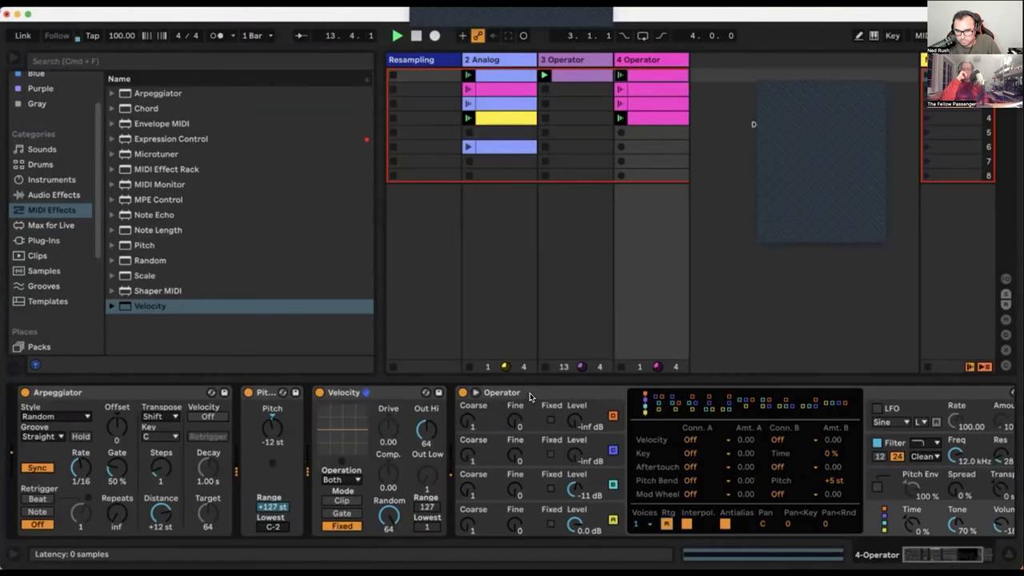
- Change the drone Operator's oscillator A waveform to Saw D and set its filter frequency to 30 Hz
left_click(567, 64)
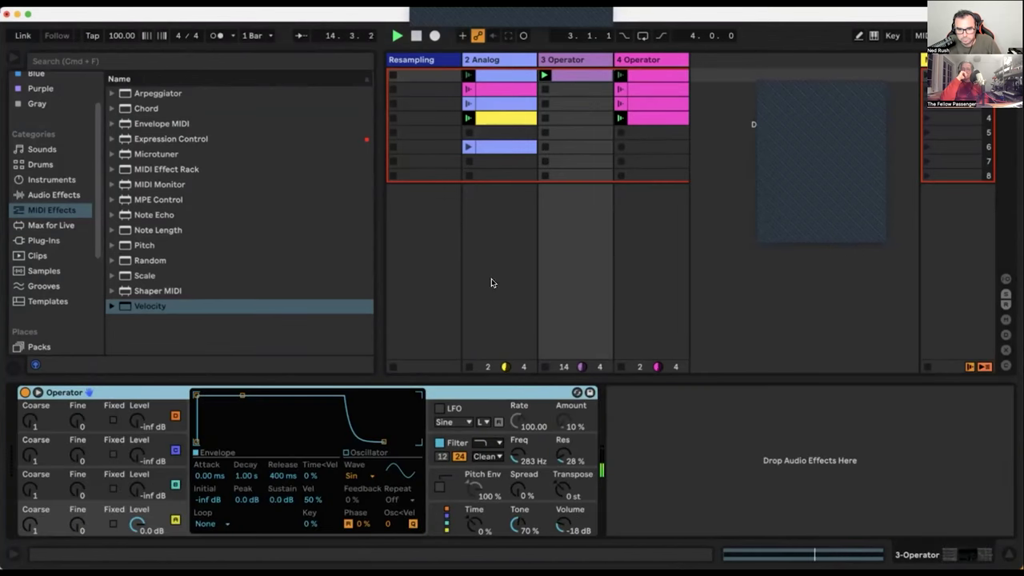
left_click(354, 476)
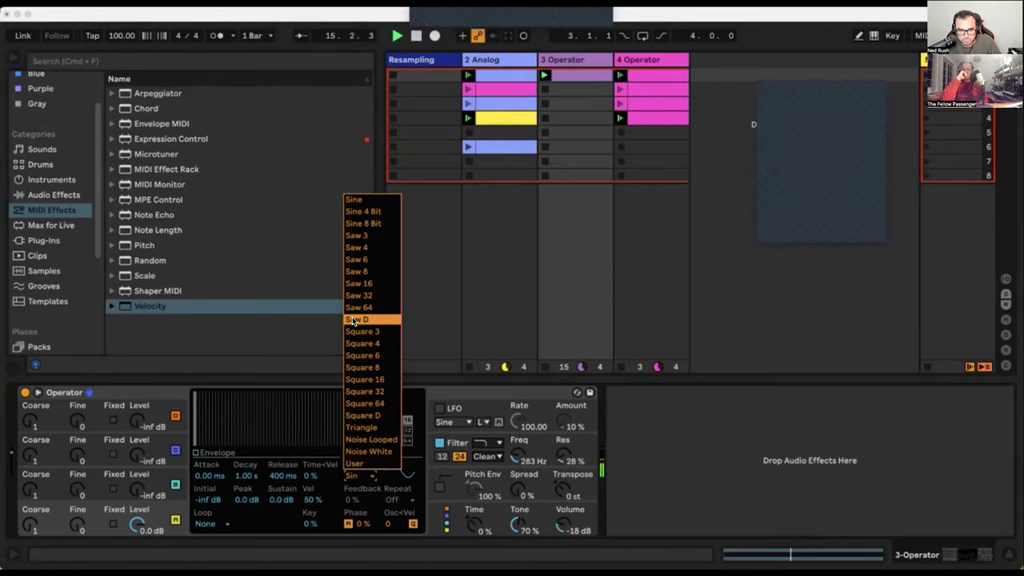
left_click(357, 319)
left_click_drag(518, 451, 518, 438)
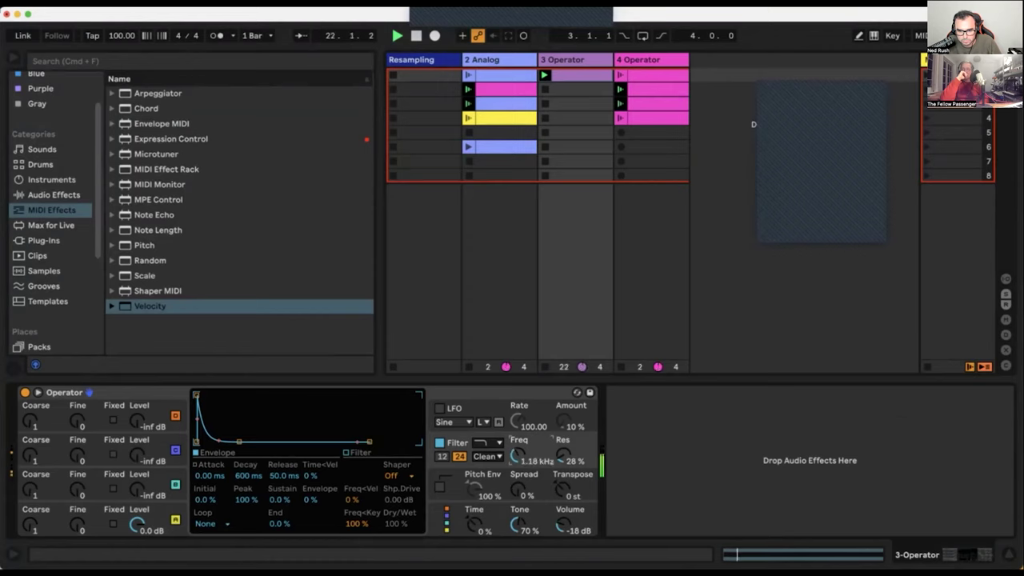
left_click_drag(516, 453, 512, 455)
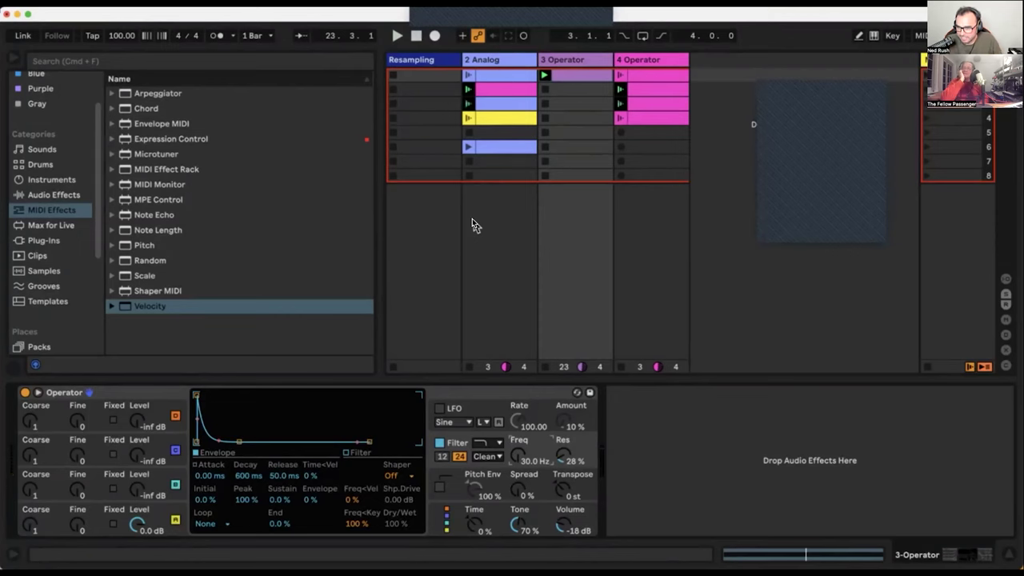
- Open the pink clip in the Analog track and enlarge its note editor to read the note names
left_click(500, 86)
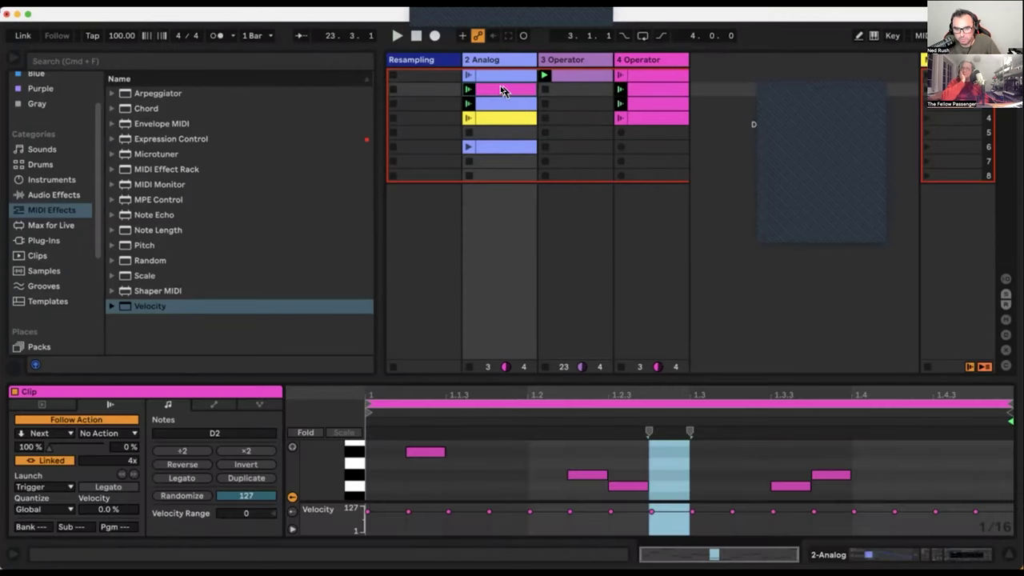
left_click_drag(330, 374, 329, 182)
left_click_drag(352, 316, 403, 314)
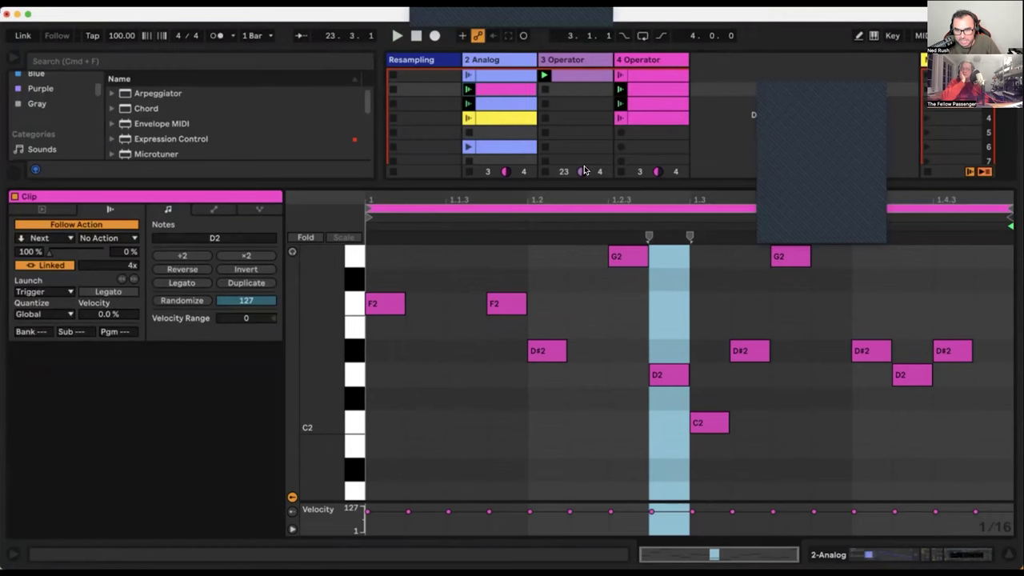
- Turn off the scale on the first Analog clip and compare its opening D2 note with the D2 in the yellow clip
left_click(488, 74)
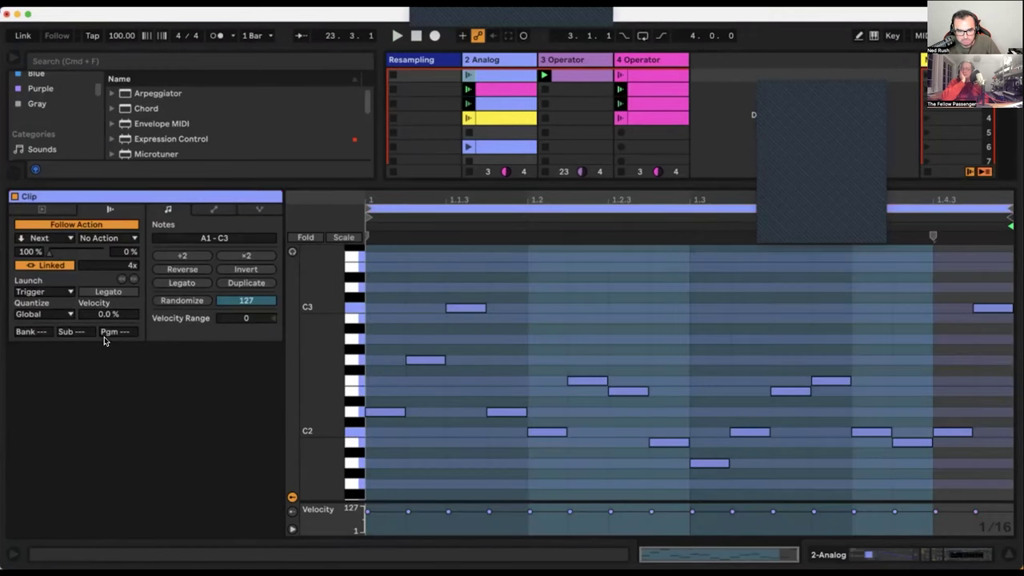
left_click(56, 211)
left_click(32, 331)
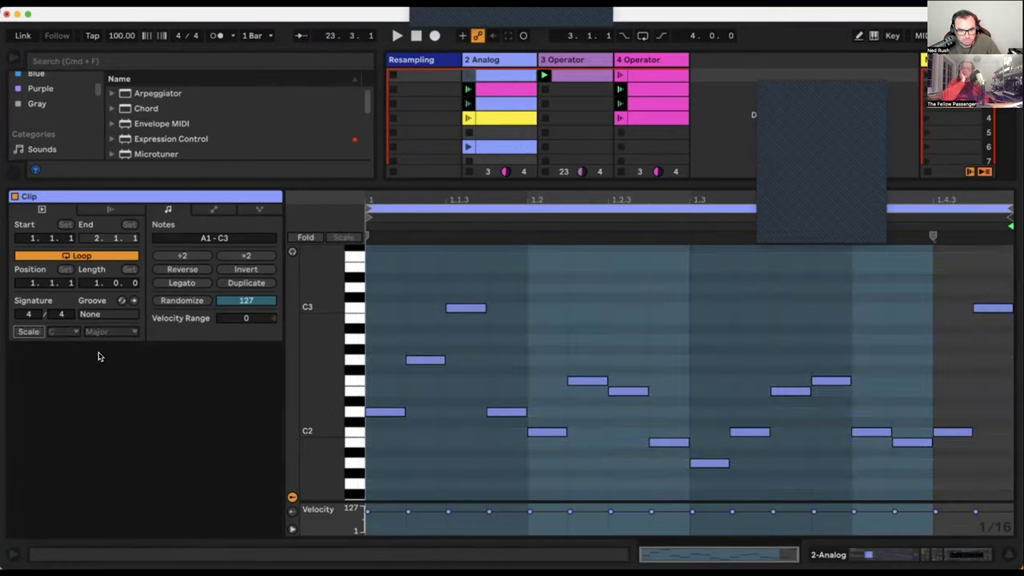
left_click_drag(305, 406, 328, 406)
left_click(385, 409)
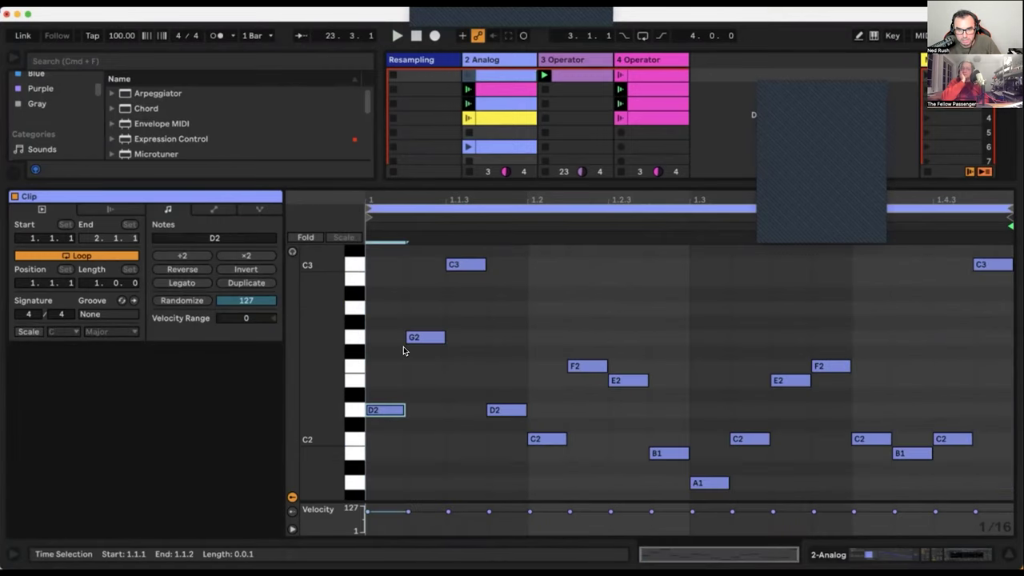
left_click(500, 120)
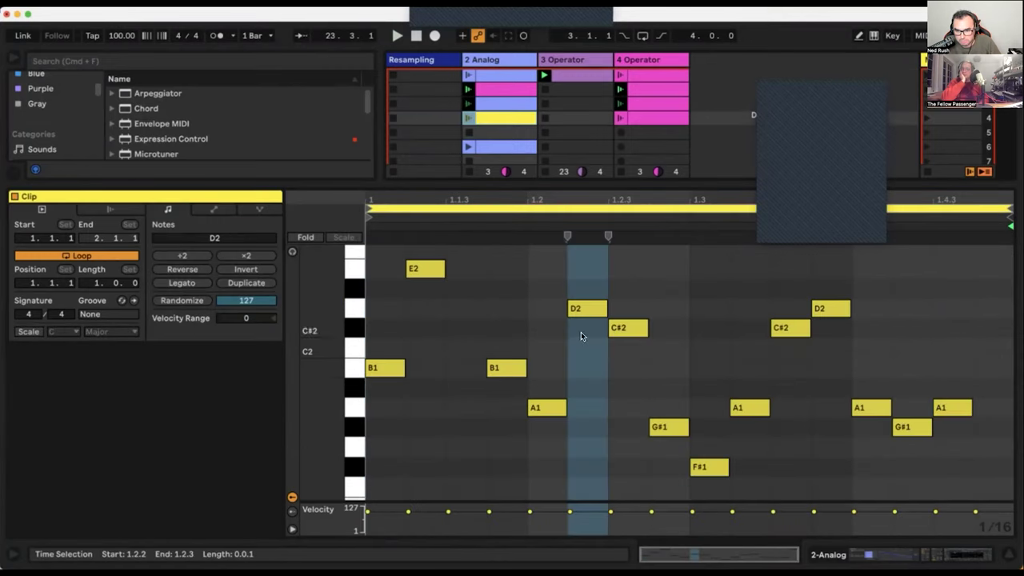
left_click_drag(580, 335, 584, 272)
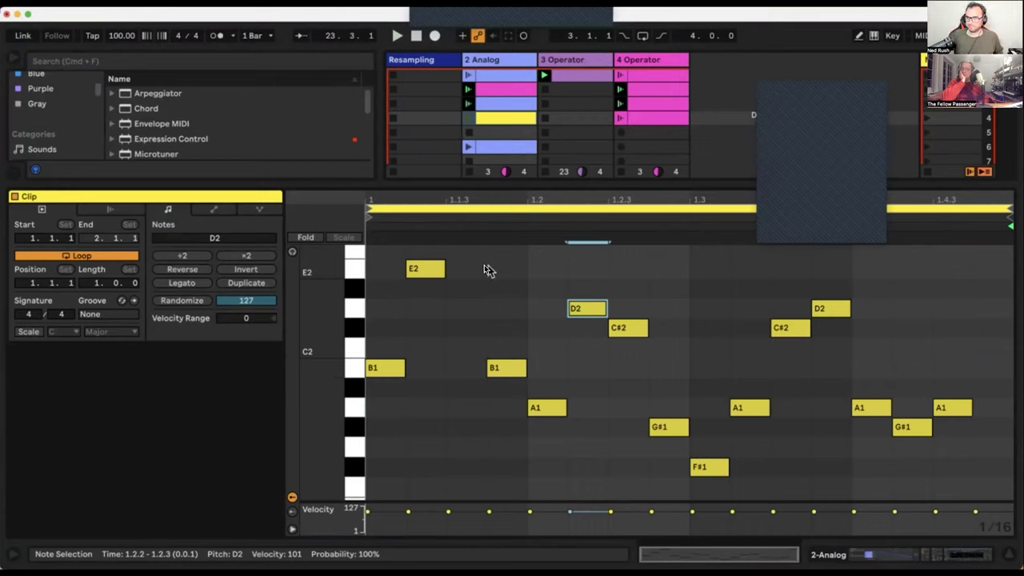
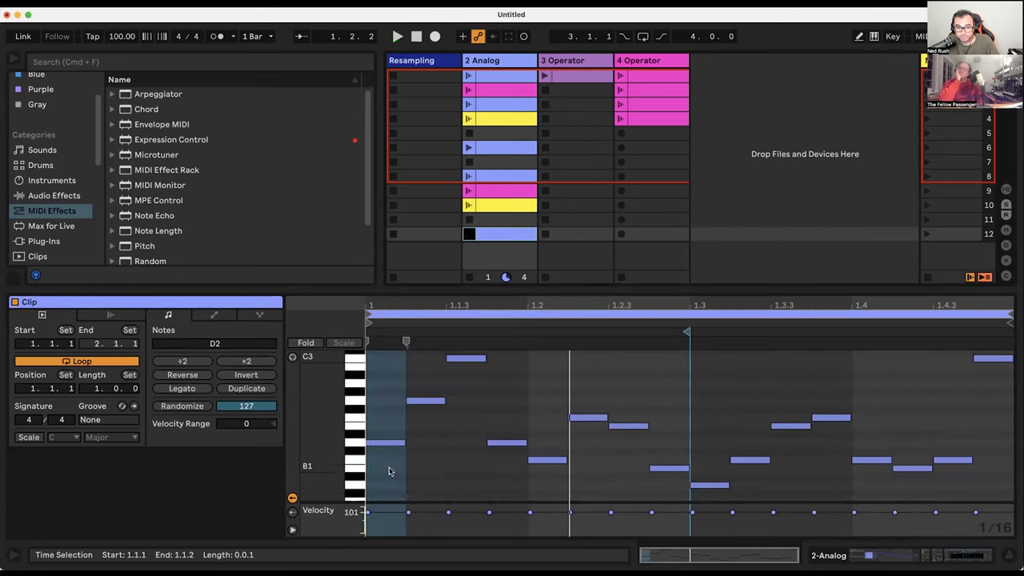
- Duplicate the Analog clip in scene 12 into scene 13 and colour the copy cyan
left_click(468, 234)
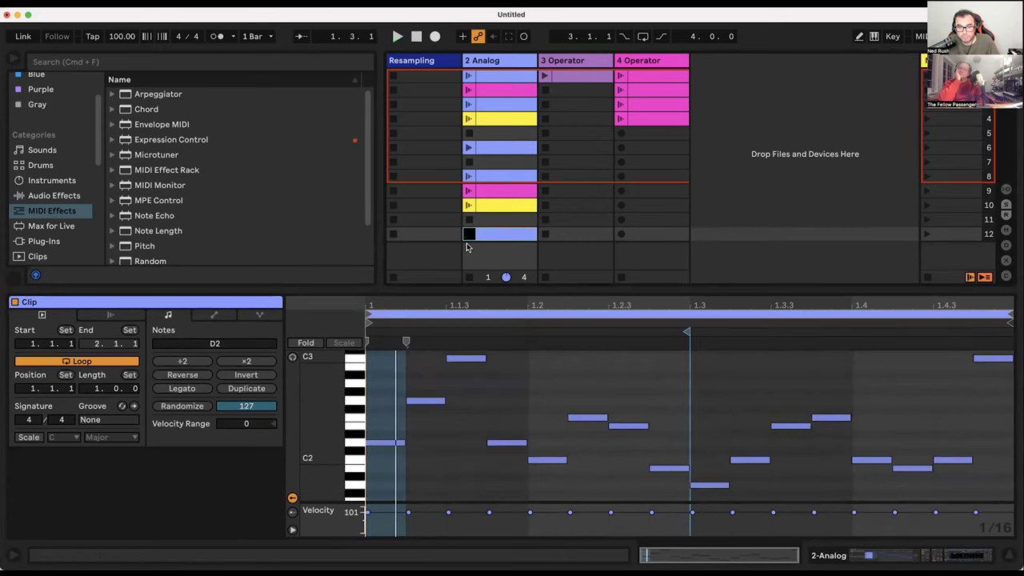
key("super+d")
right_click(506, 250)
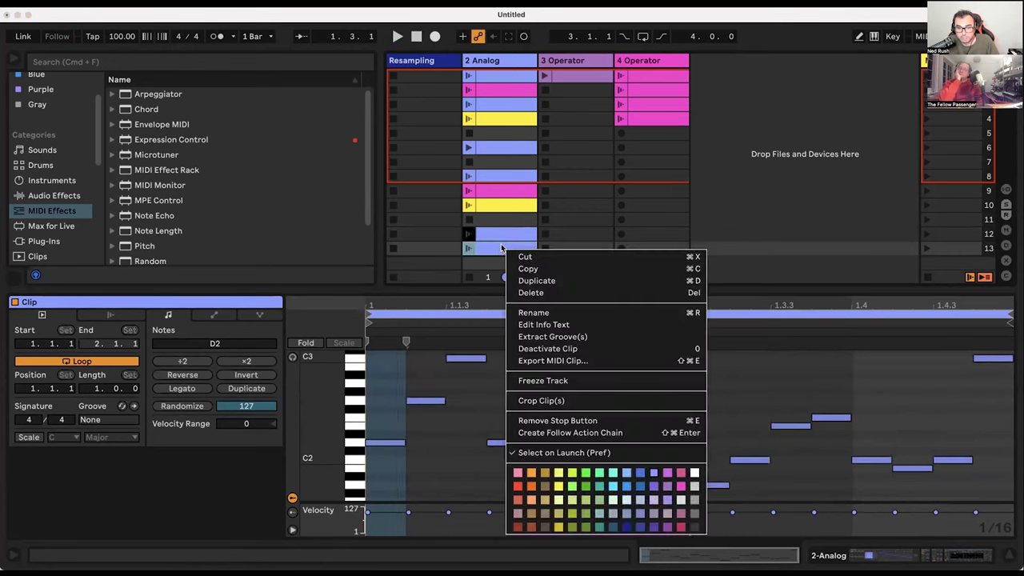
left_click(612, 487)
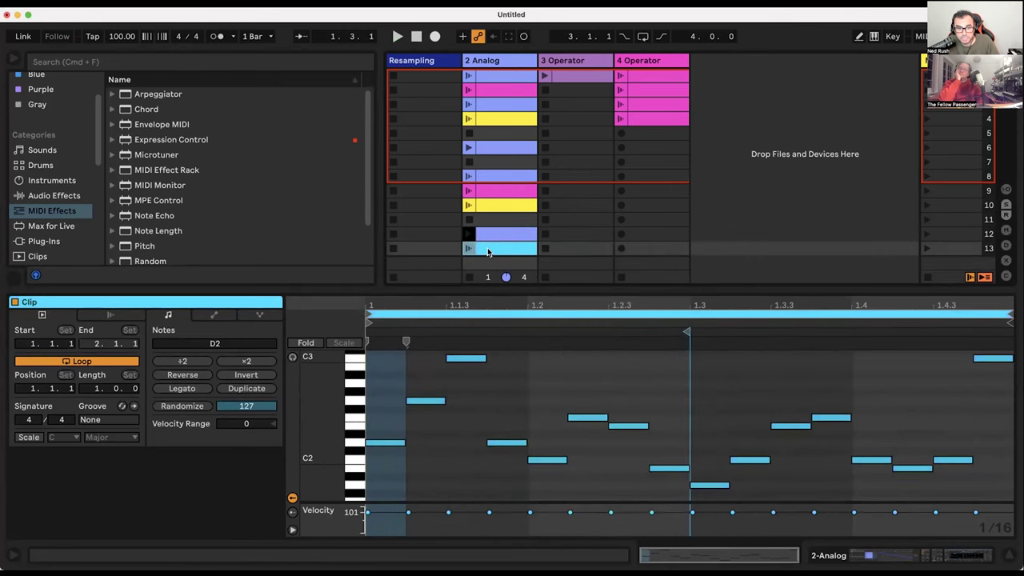
- Enable the scale on the cyan clip, set it to C Minor, and apply the scale view to the note editor
left_click(28, 437)
left_click(96, 436)
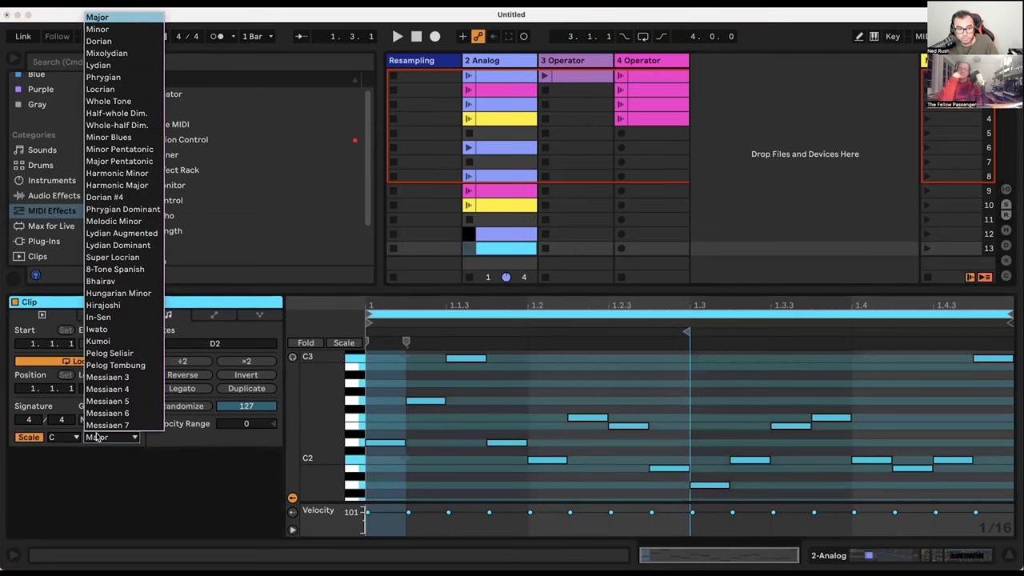
left_click(100, 30)
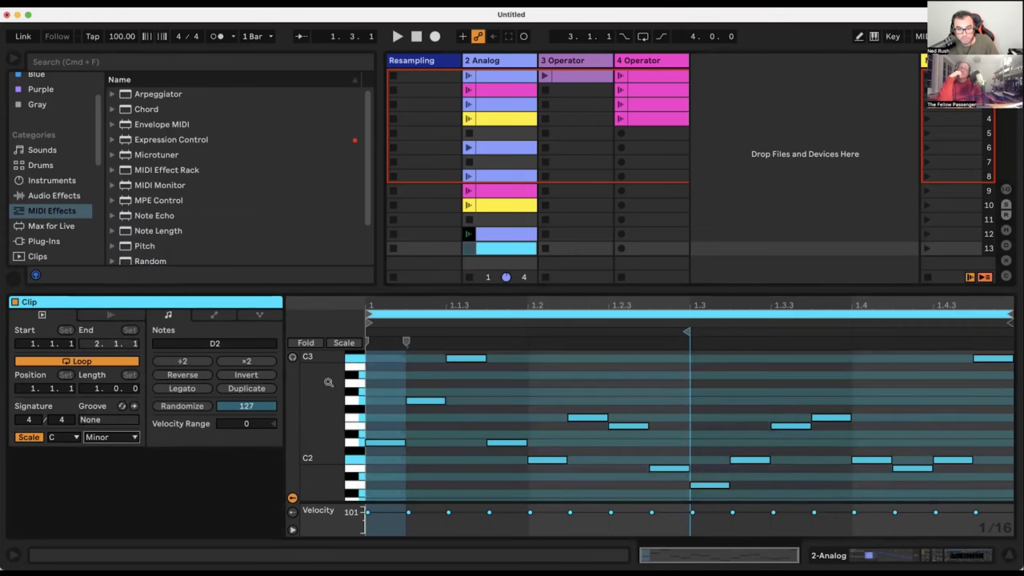
left_click(344, 343)
scroll(560, 423, "down", 4)
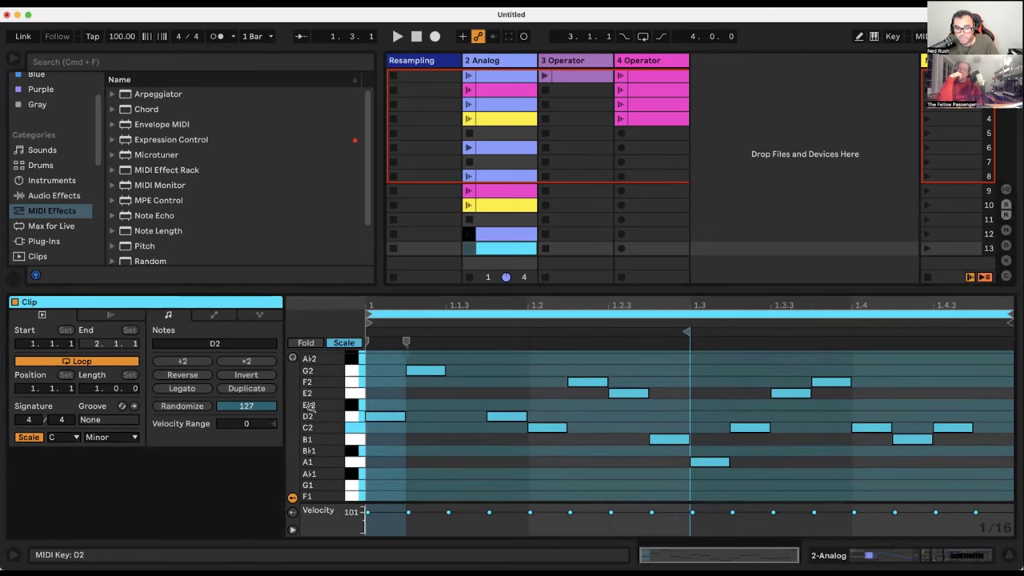
- Move the E2 at 1.2.3 to E♭2, the A1 at 1.3 to A♭1, the B1 at 1.4.2 to B♭1 and the E2 at 1.3.3 to G2
left_click(625, 396)
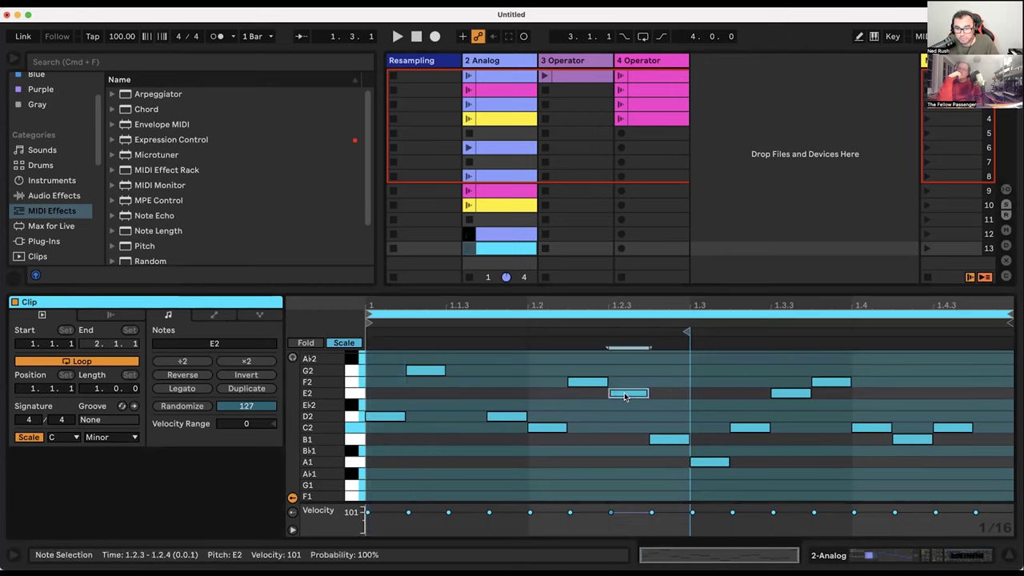
key("Down")
left_click(700, 458)
key("Down")
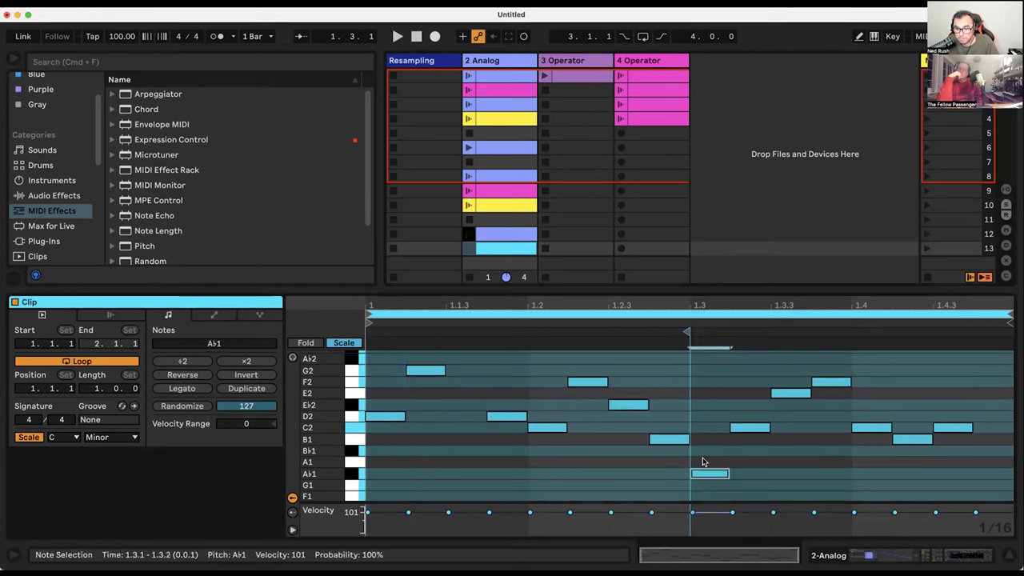
left_click(910, 437)
key("Down")
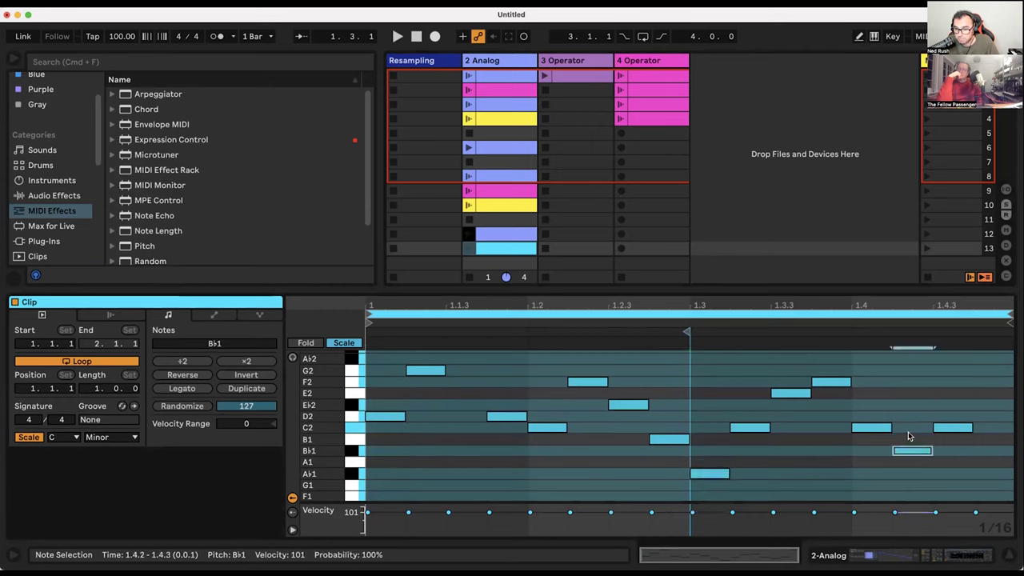
left_click(789, 397)
key("Up")
key("Up")
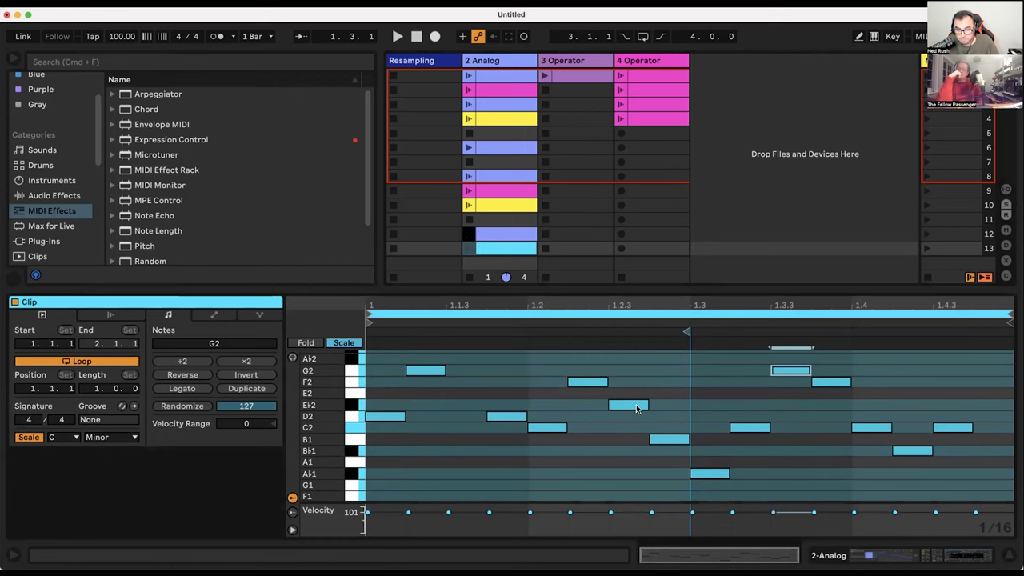
- Move the remaining B1 note at 1.2.4 to B♭1, keeping its original time position
left_click(662, 436)
key("shift+Down")
key("shift+Down")
key("Down")
key("Down")
key("Down")
key("Down")
scroll(696, 414, "up", 5)
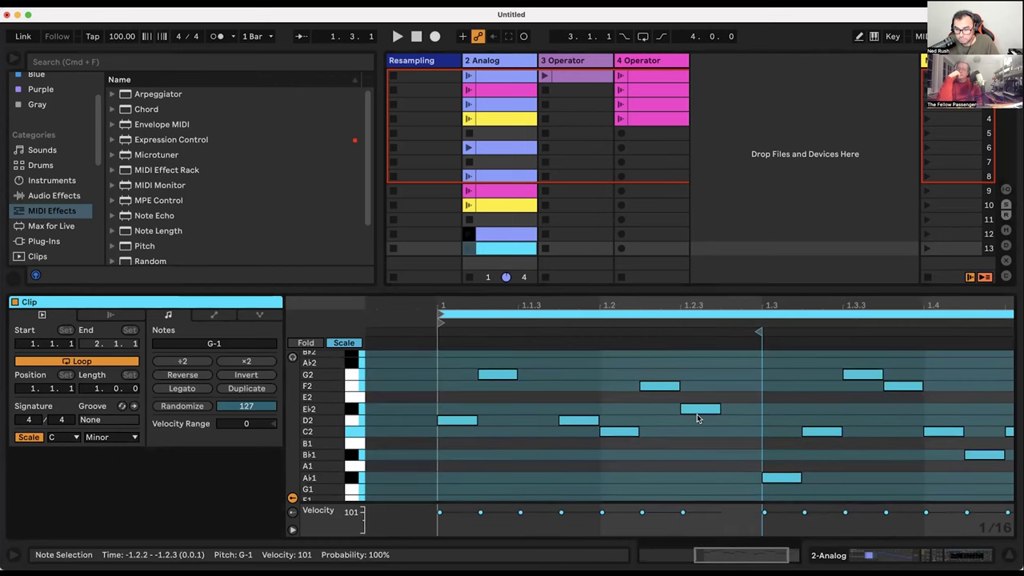
key("Right")
key("Right")
key("shift+Up")
key("shift+Up")
key("Up")
key("Up")
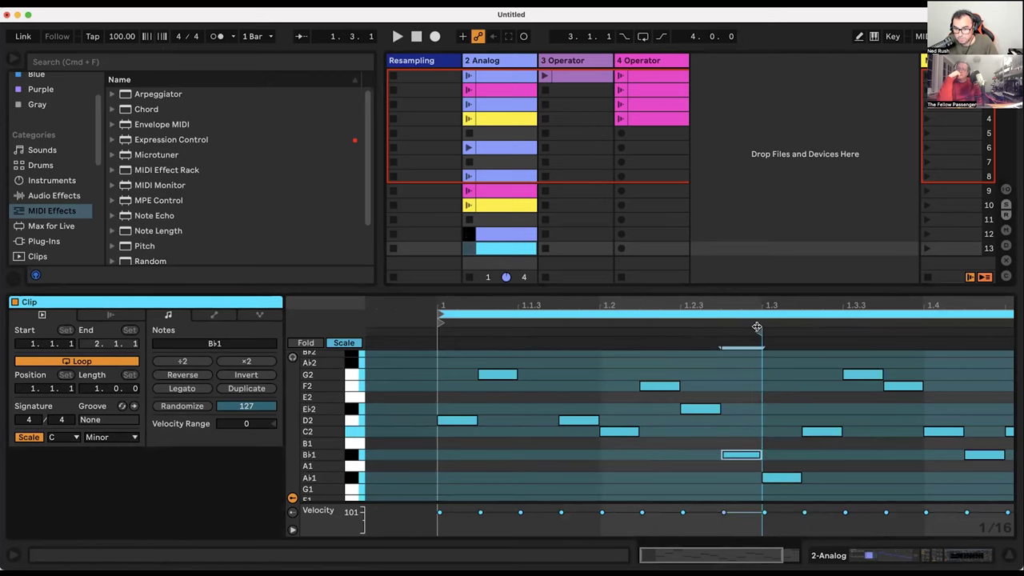
- Turn off the follow action on the Analog clips in scenes 12 and 13, and launch the scene 12 clip
left_click(489, 249, "shift")
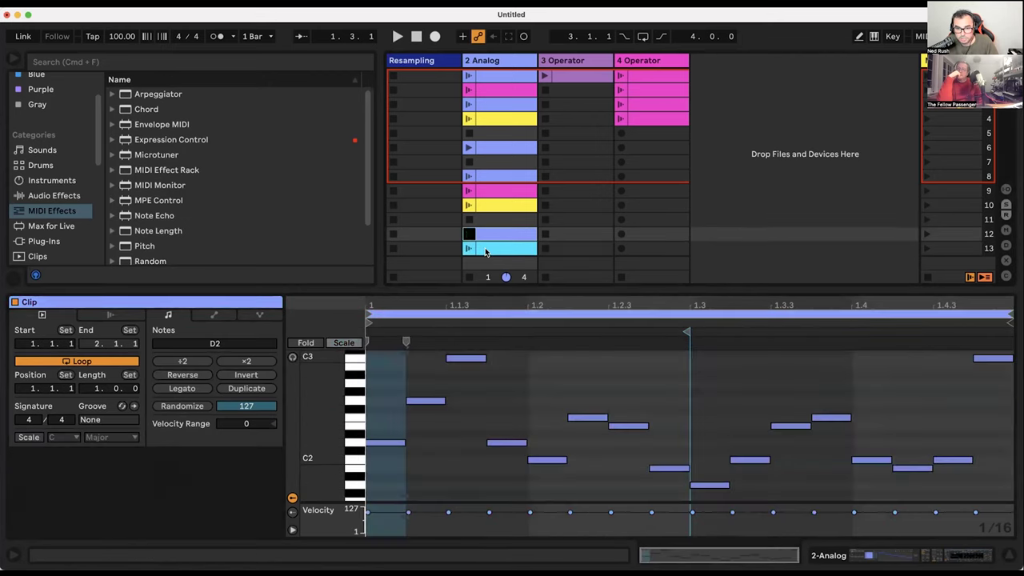
left_click(94, 315)
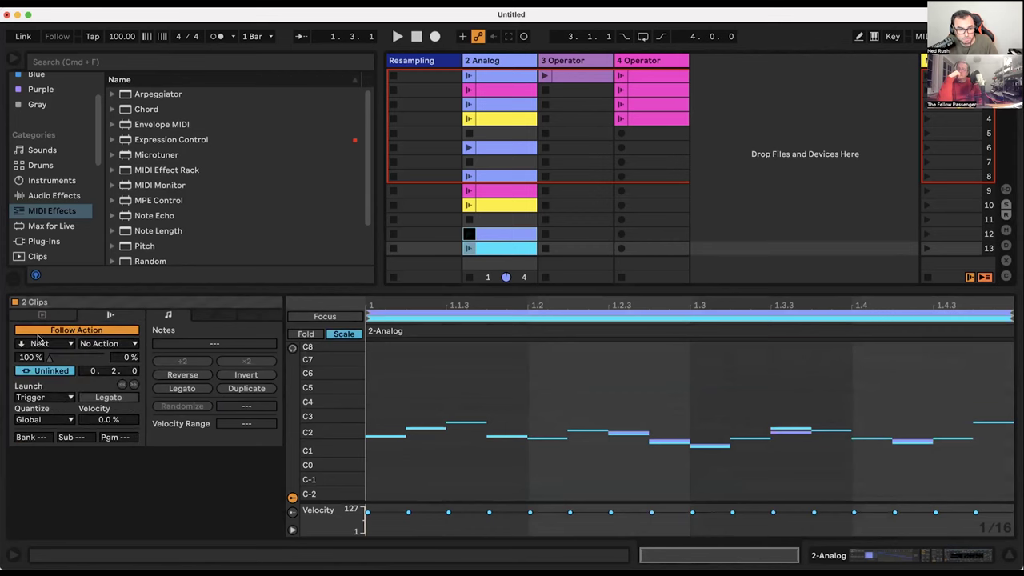
left_click(467, 234)
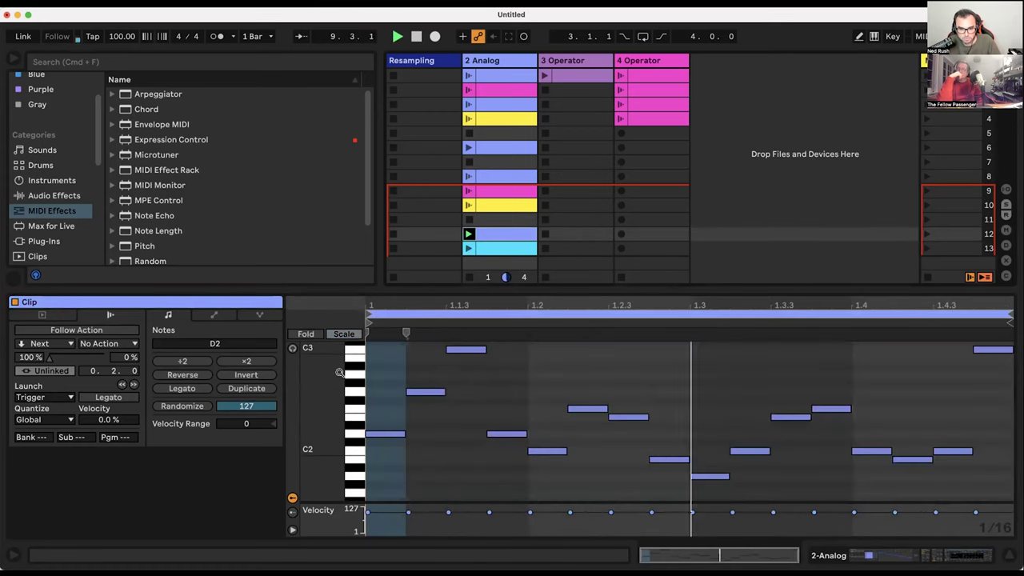
- Zoom out the clip's note range and display the Analog track's device chain
left_click_drag(355, 416, 339, 416)
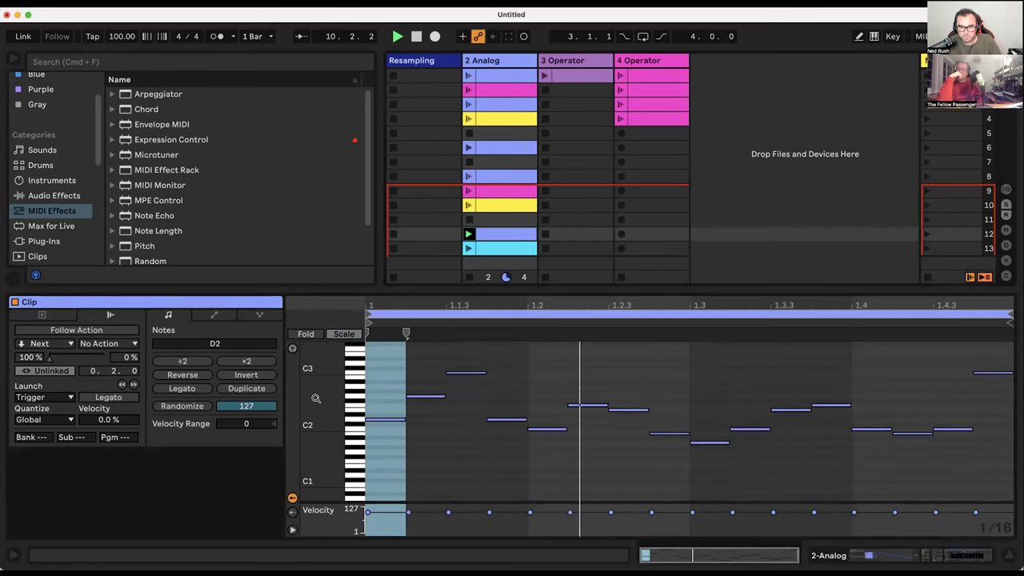
left_click(490, 60)
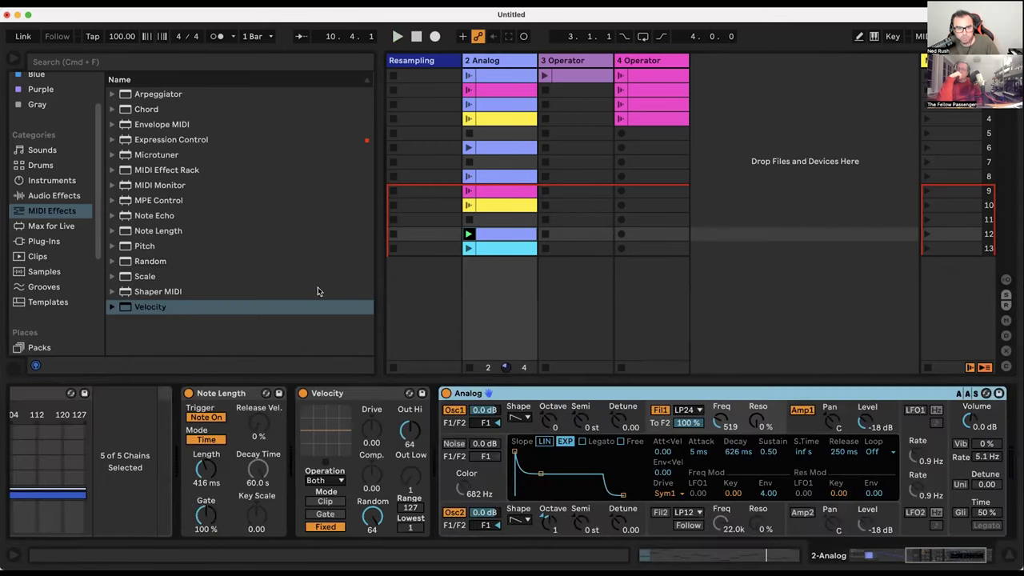
- Lower the Velocity device's Out Hi to 14 on the Analog track, then switch the Velocity device off
scroll(295, 442, "left", 5)
left_click_drag(605, 426, 606, 466)
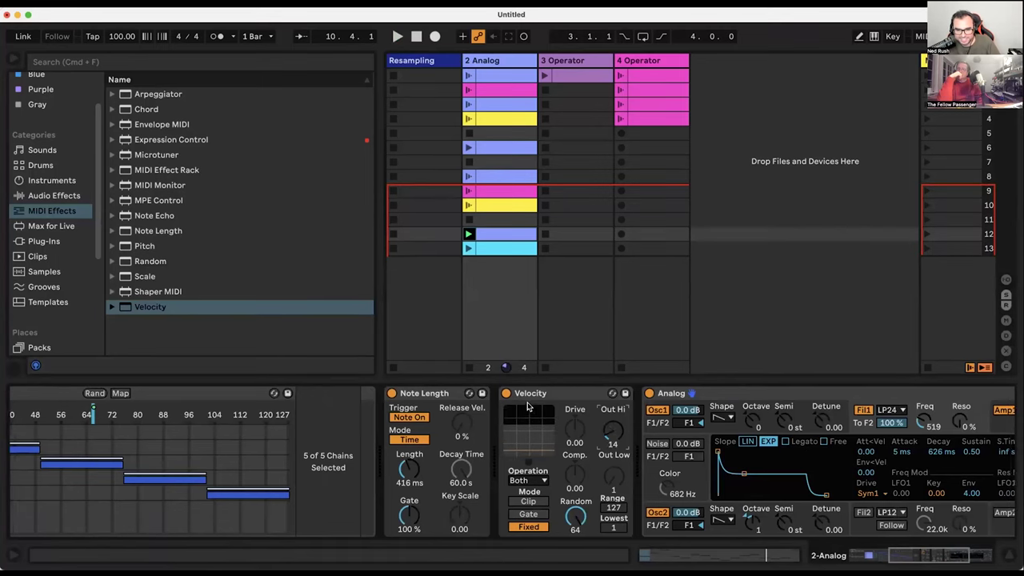
scroll(526, 407, "left", 6)
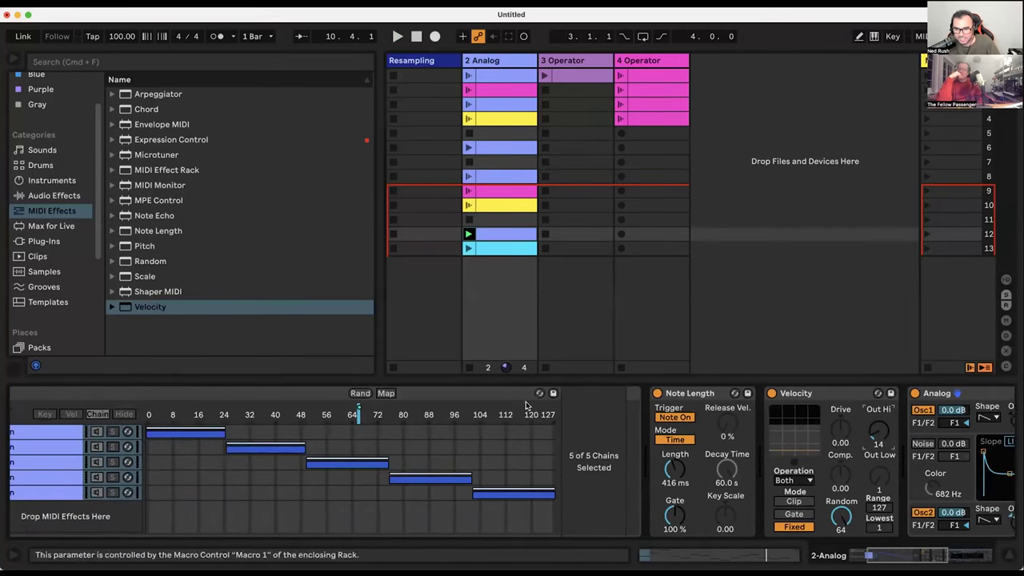
scroll(526, 406, "right", 2)
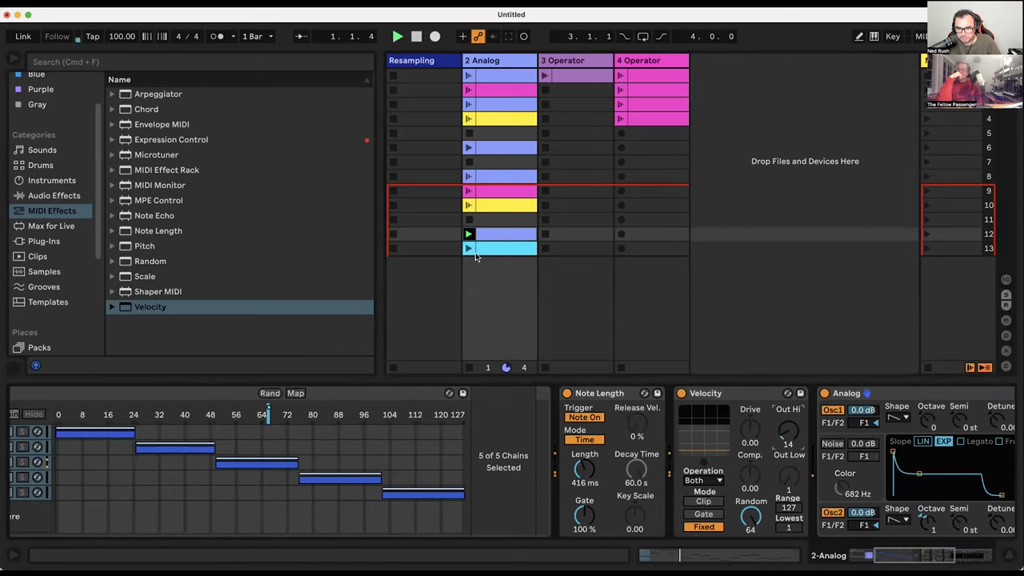
left_click(681, 393)
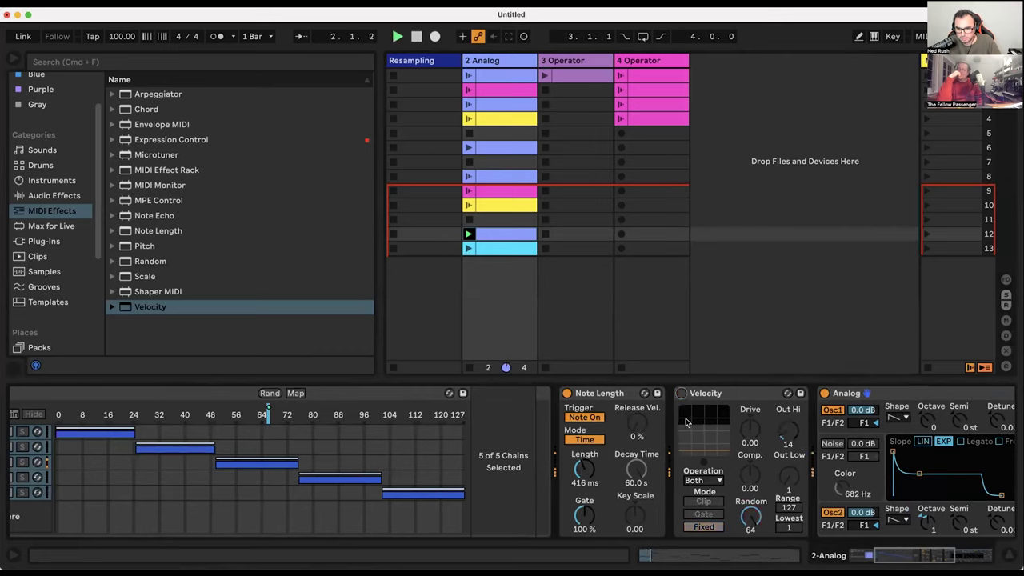
- Play the scene 13 Analog clip, compare its notes with the scene 12 clip's, and relaunch the scene 12 clip
left_click(500, 249)
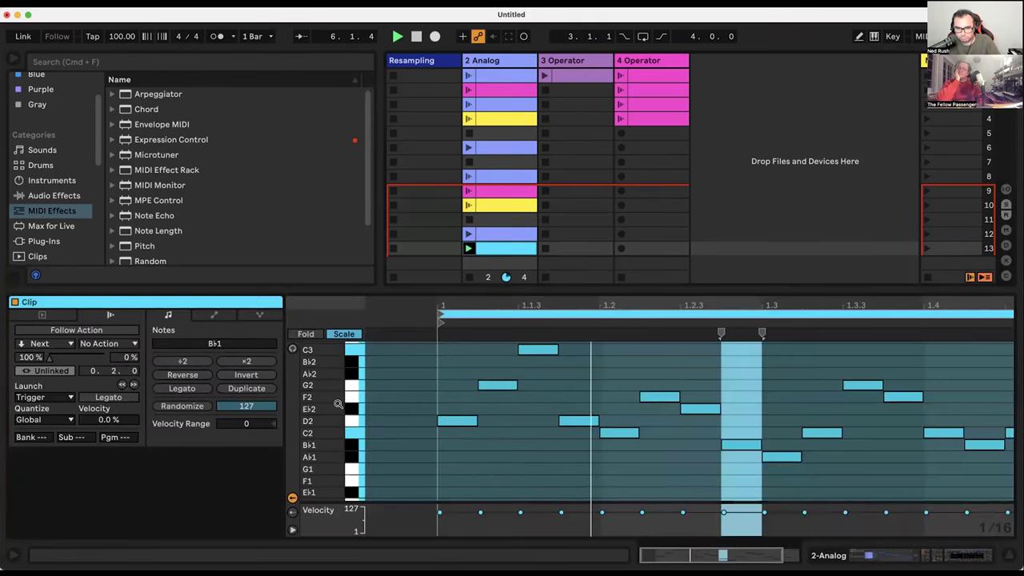
scroll(318, 409, "down", 5)
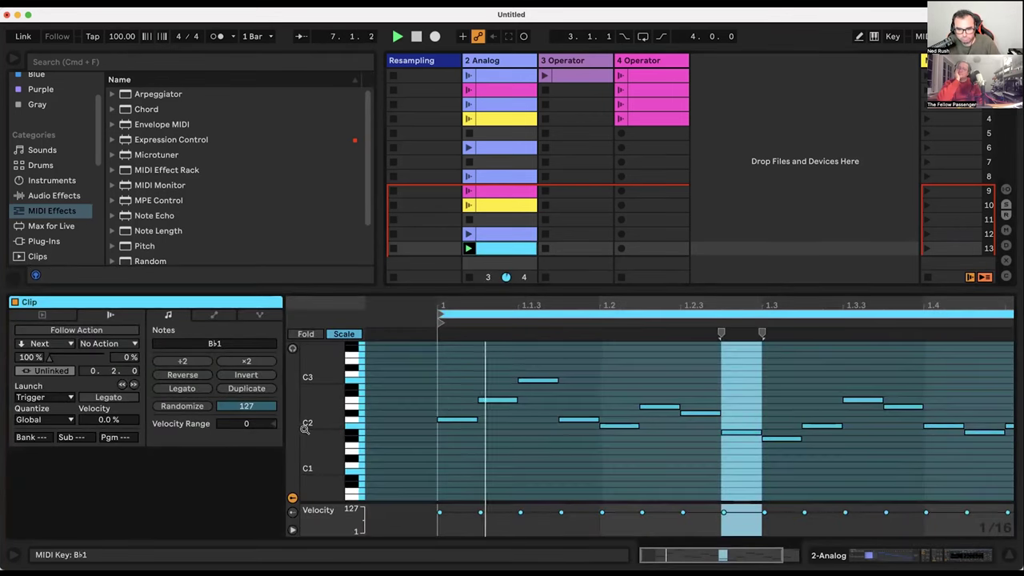
left_click(483, 233, "shift")
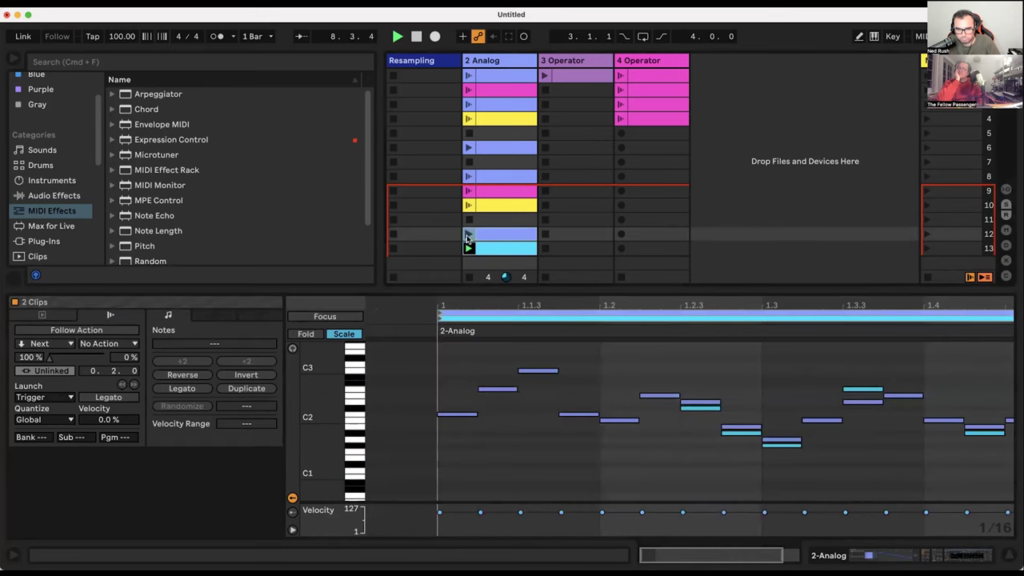
left_click(468, 236)
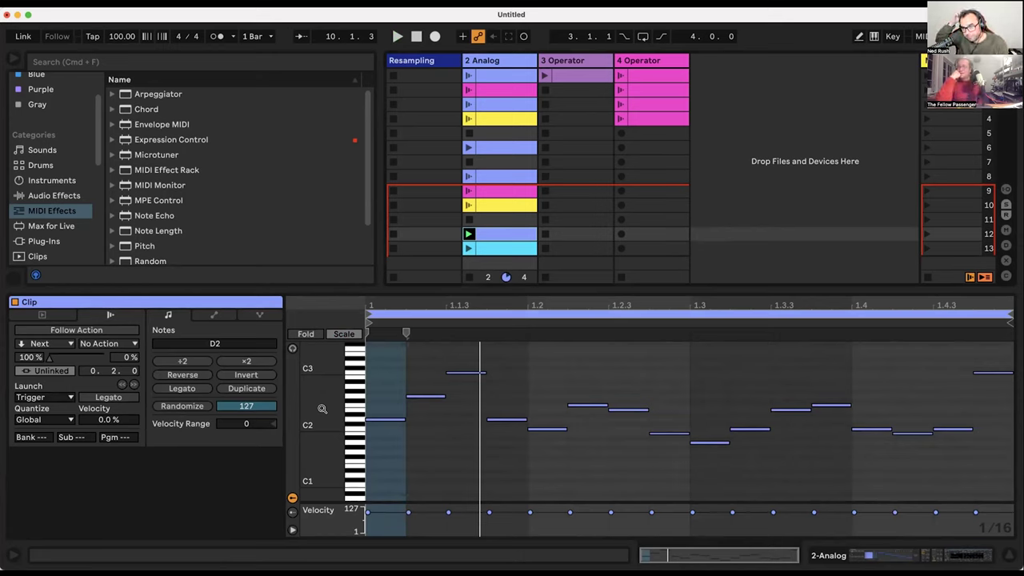
- Set the scene 13 Analog clip's scale to root F♯/G♭ and Pelog Tembung
left_click(493, 247)
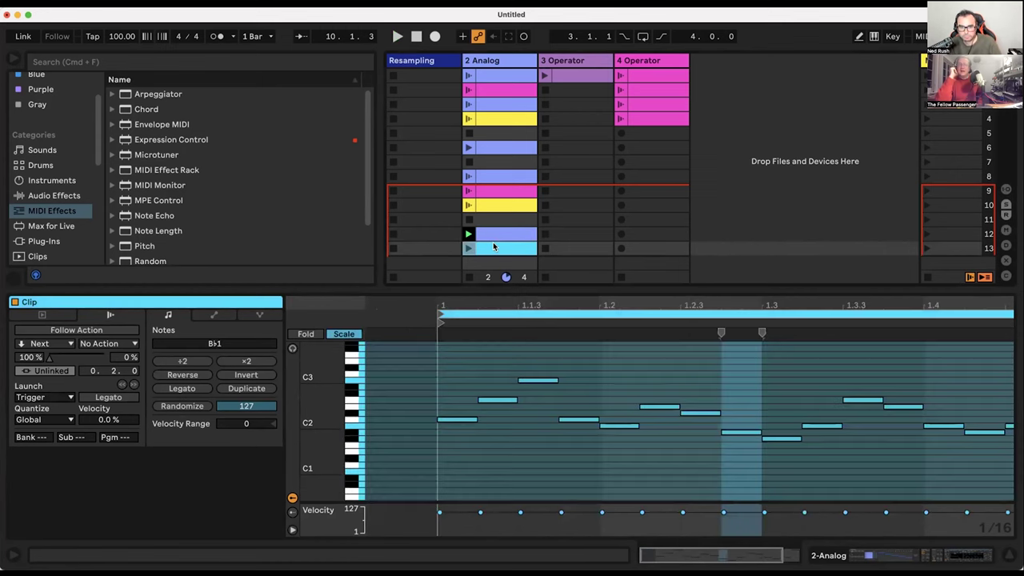
left_click(36, 315)
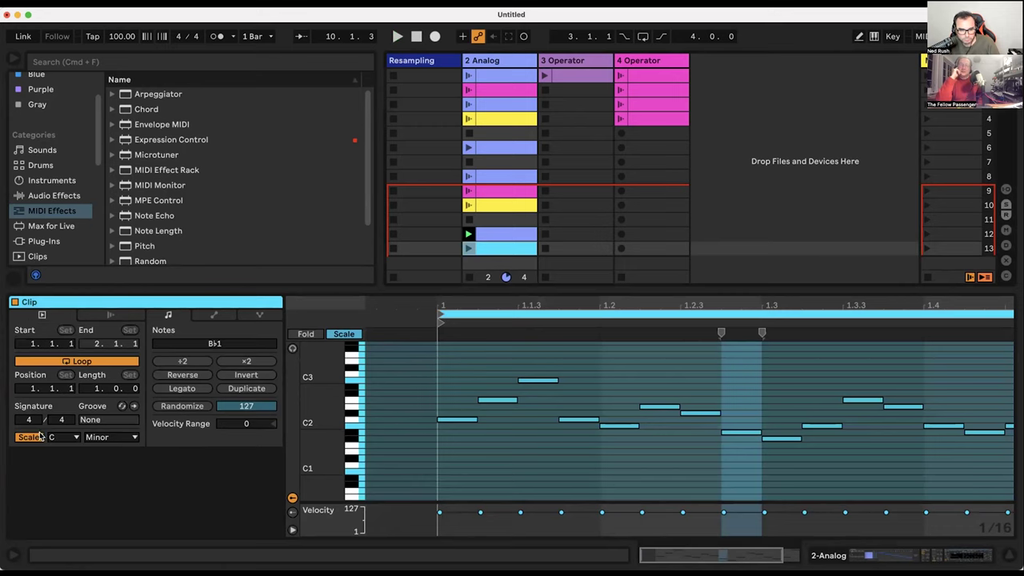
left_click(67, 434)
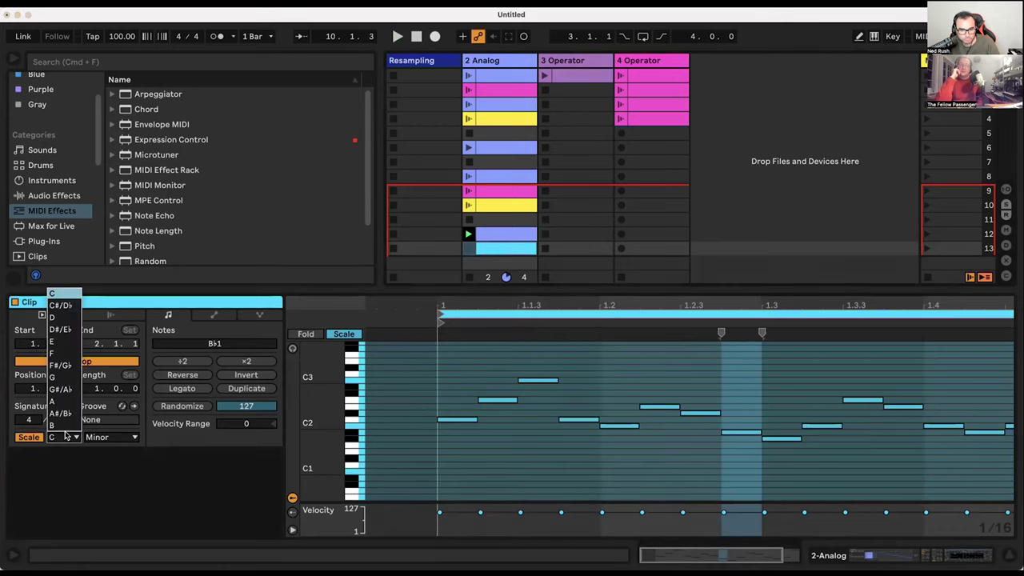
left_click(64, 366)
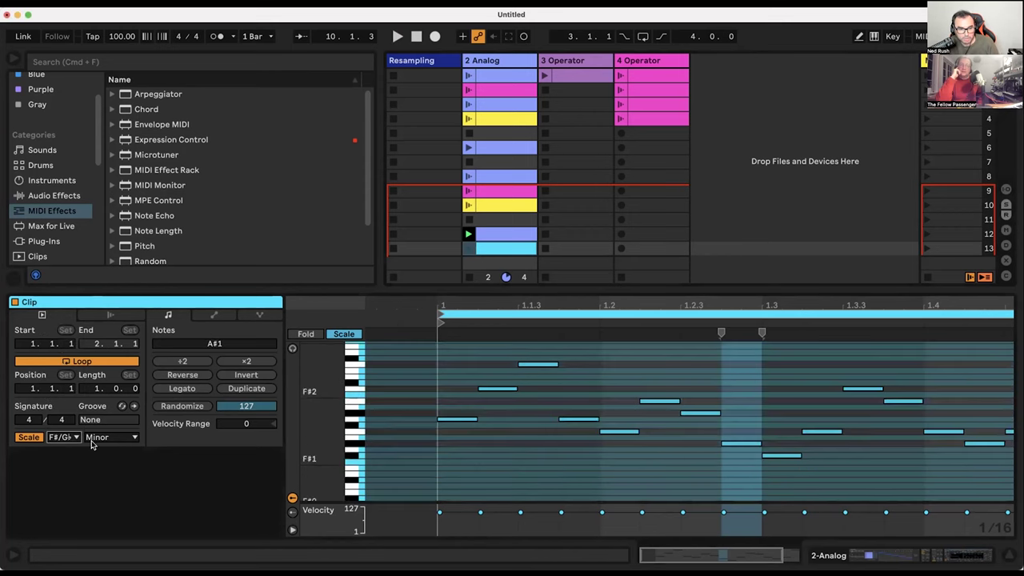
left_click(97, 438)
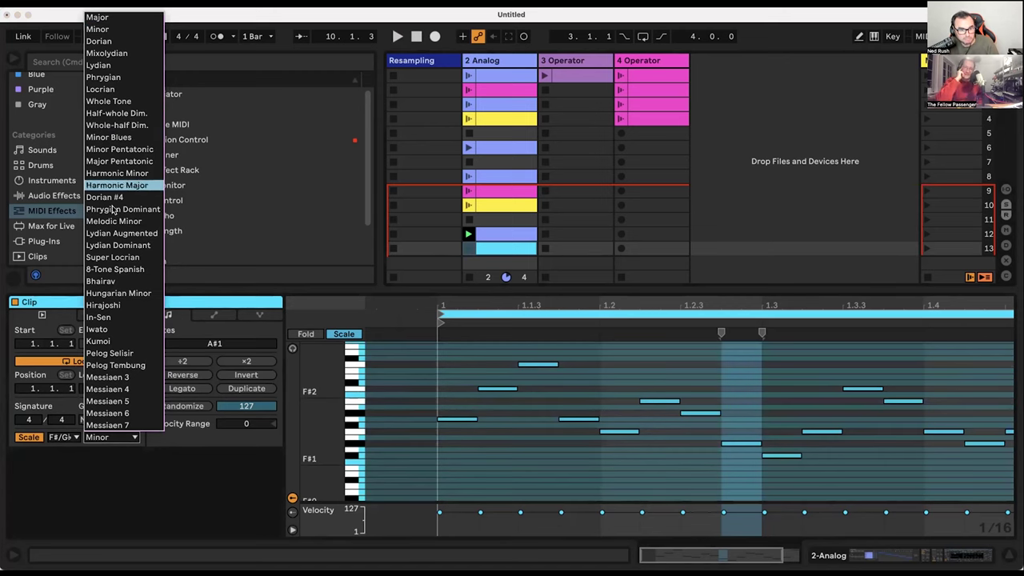
left_click(116, 365)
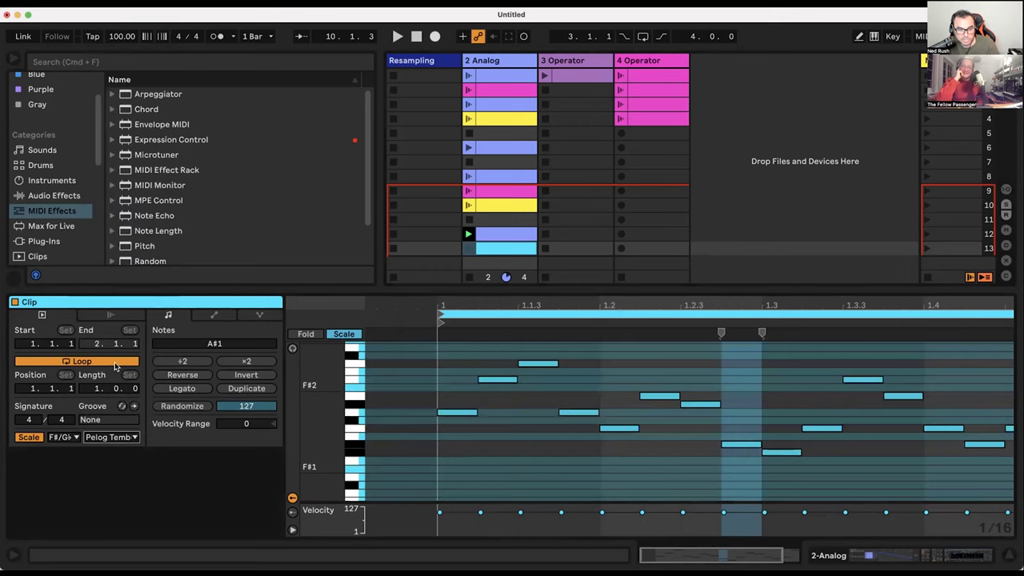
left_click(130, 438)
left_click(130, 438)
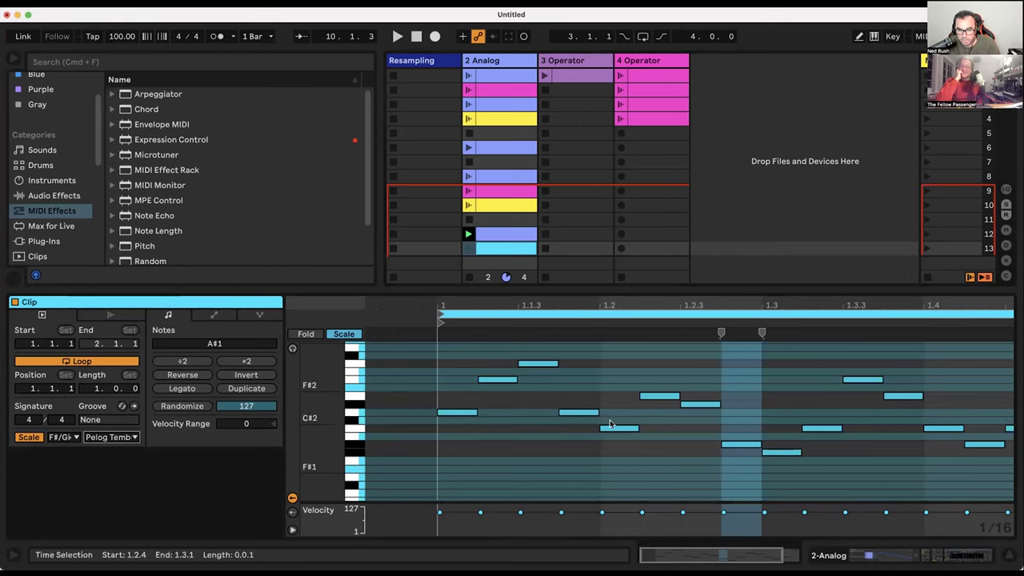
- Move the scene 13 clip's note at 1.2.4 to B1 and its note at 1.3.1 to G1
left_click_drag(320, 389, 319, 450)
left_click(730, 422)
key("Up")
left_click(781, 429)
key("Down")
scroll(607, 422, "up", 1)
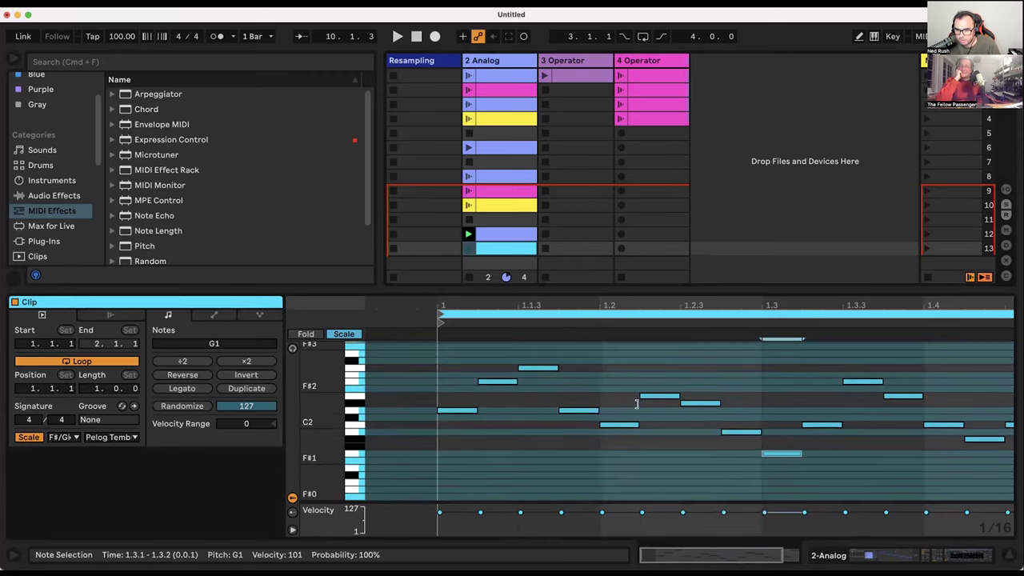
- Raise the note at 1.2.2 to G2, the note at 1.2.3 to F♯2 and the note at 1.3.4 to C♯3
left_click_drag(686, 411, 617, 358)
key("Up")
key("Up")
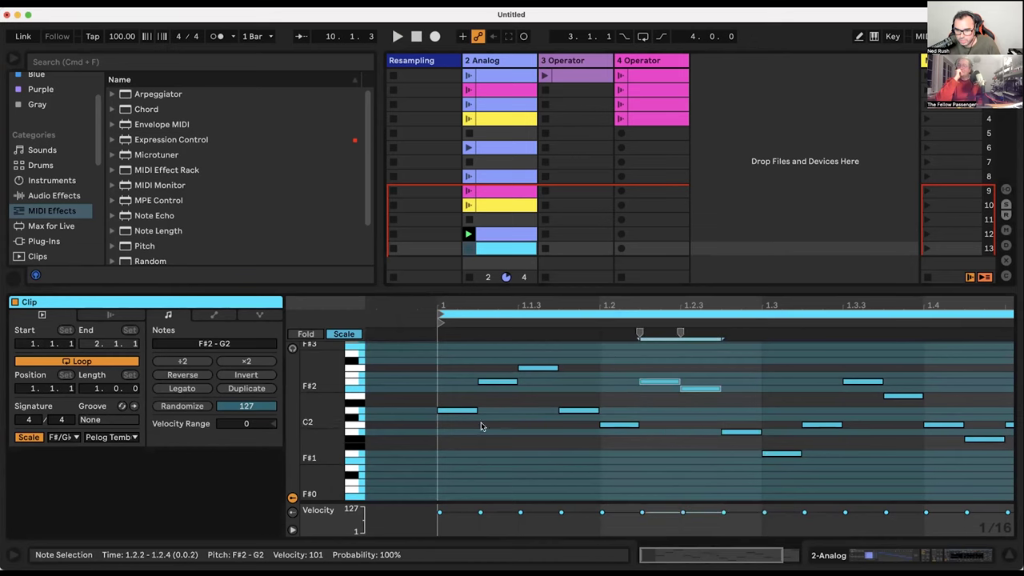
left_click(901, 396)
key("Up")
key("Up")
key("Up")
key("Up")
key("Up")
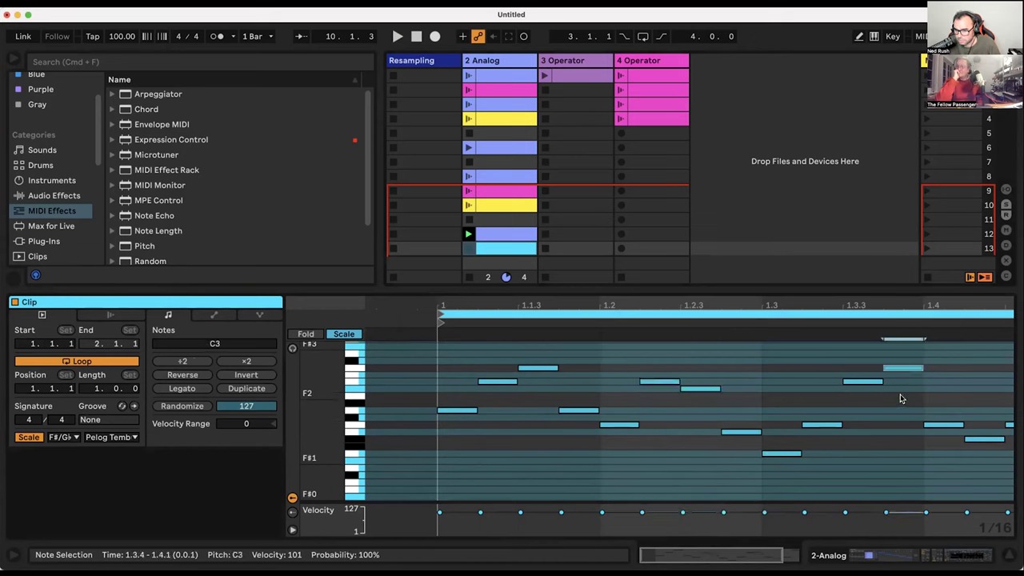
- Move the notes at 1.4.1 to B1, 1.4.2 to F♯1, 1.4.3 to C♯2 and 1.4.4 to D3
scroll(919, 397, "right", 2)
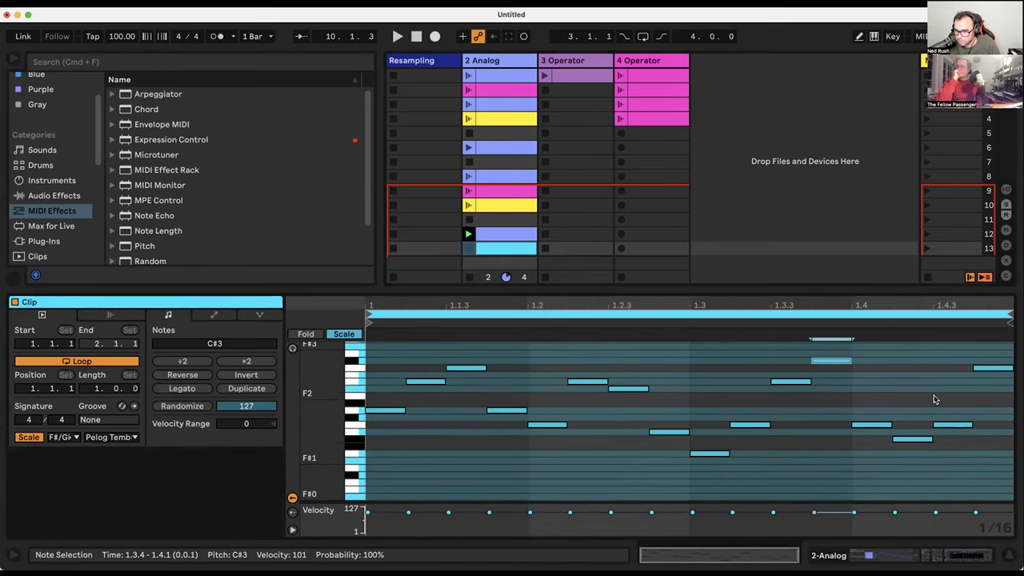
left_click(950, 424)
key("Up")
left_click_drag(871, 424, 912, 461)
left_click_drag(995, 371, 995, 354)
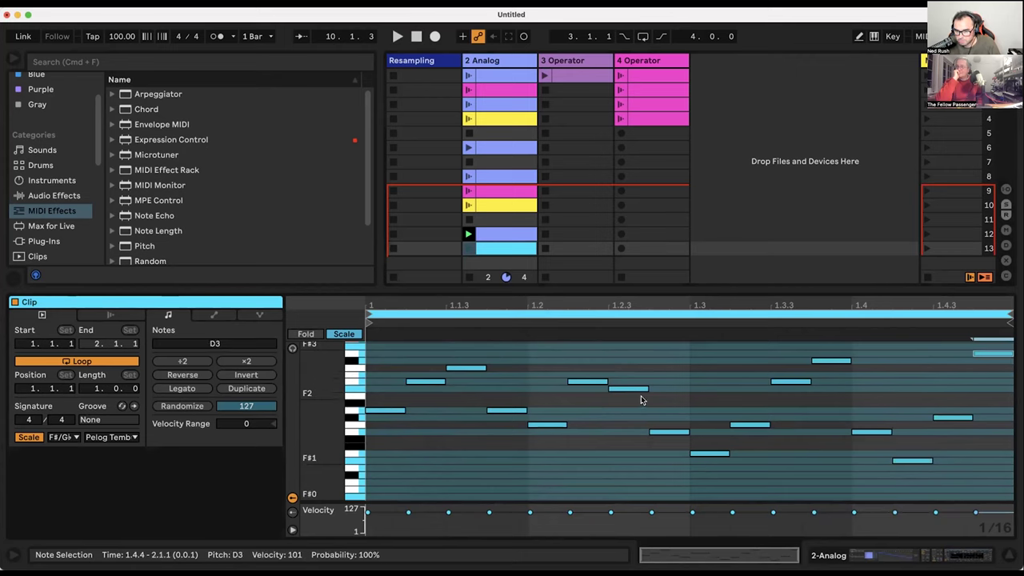
- Refresh the scale-only note display and move the remaining out-of-scale notes at 1.2.1 to B1, 1.3.2 to C♯2 and 1.1.3 to C♯3
left_click(339, 334)
left_click(339, 333)
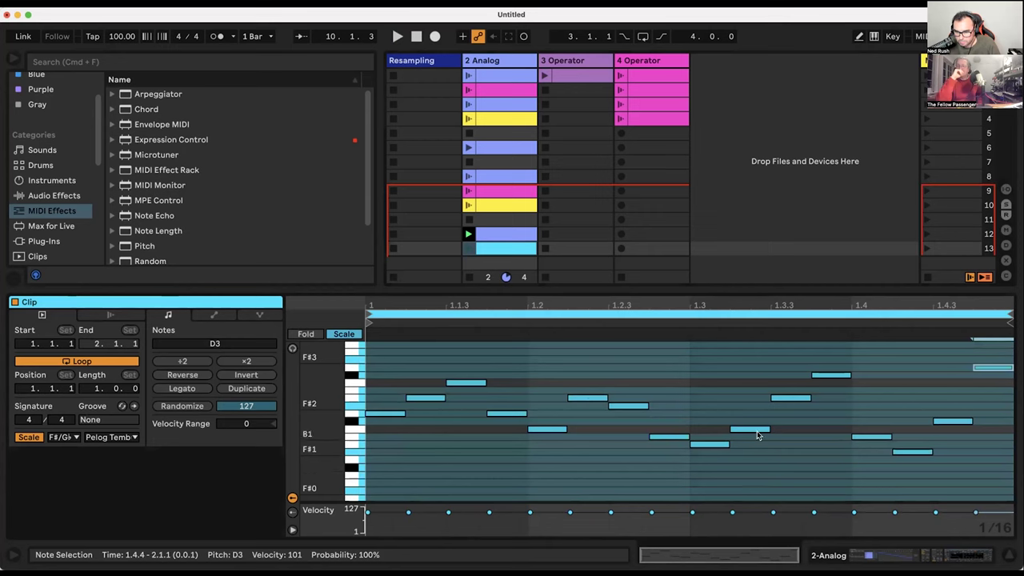
left_click_drag(795, 423, 524, 433)
key("Down")
left_click(588, 462)
left_click(740, 456)
left_click_drag(745, 437, 745, 368)
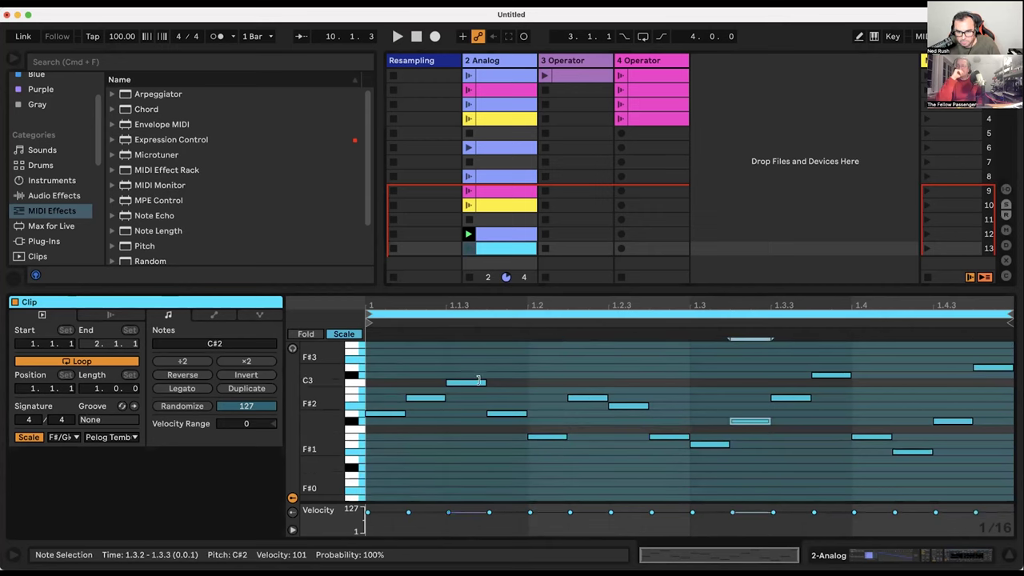
left_click_drag(474, 384, 471, 375)
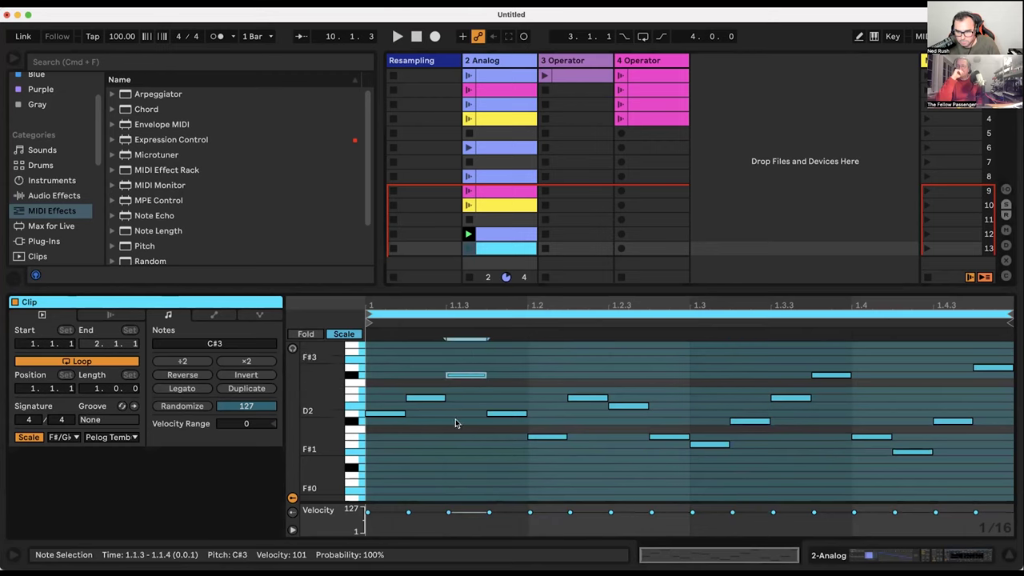
left_click(338, 334)
left_click(337, 334)
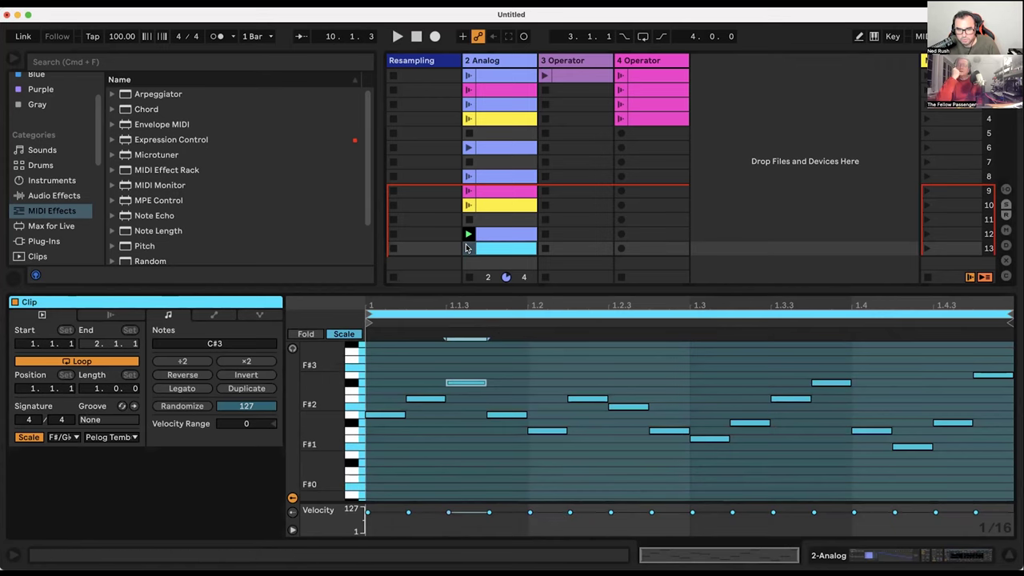
- Start playback and alternate between the scene 12 and scene 13 Analog clips to compare the two melodies
left_click(493, 230)
key("space")
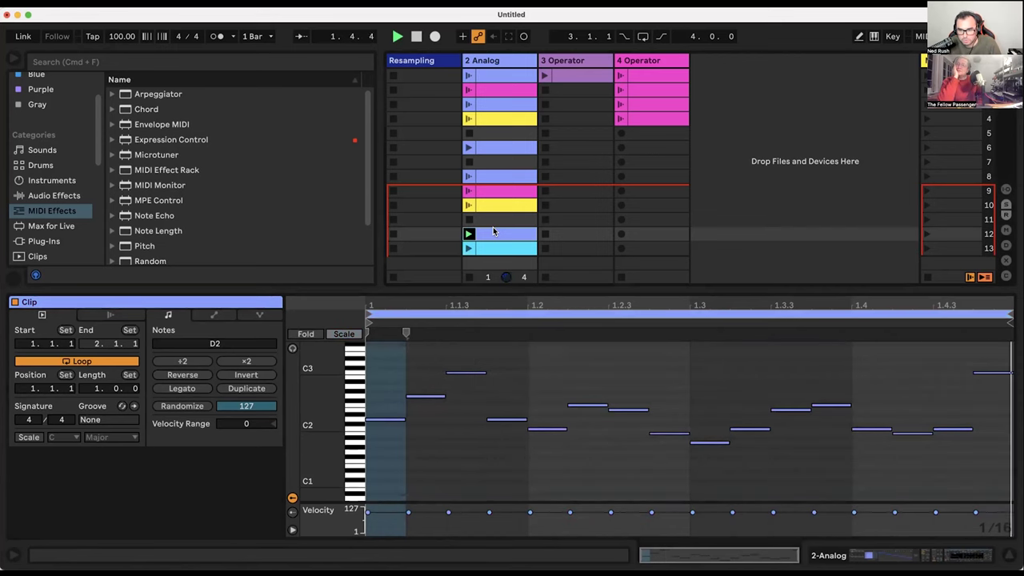
key("Down")
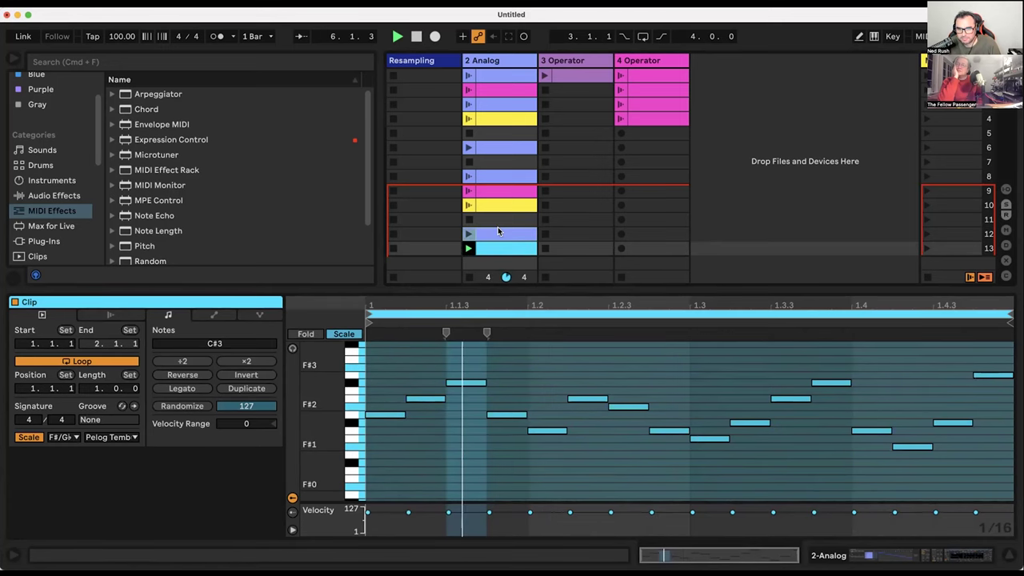
left_click(497, 232)
key("Return")
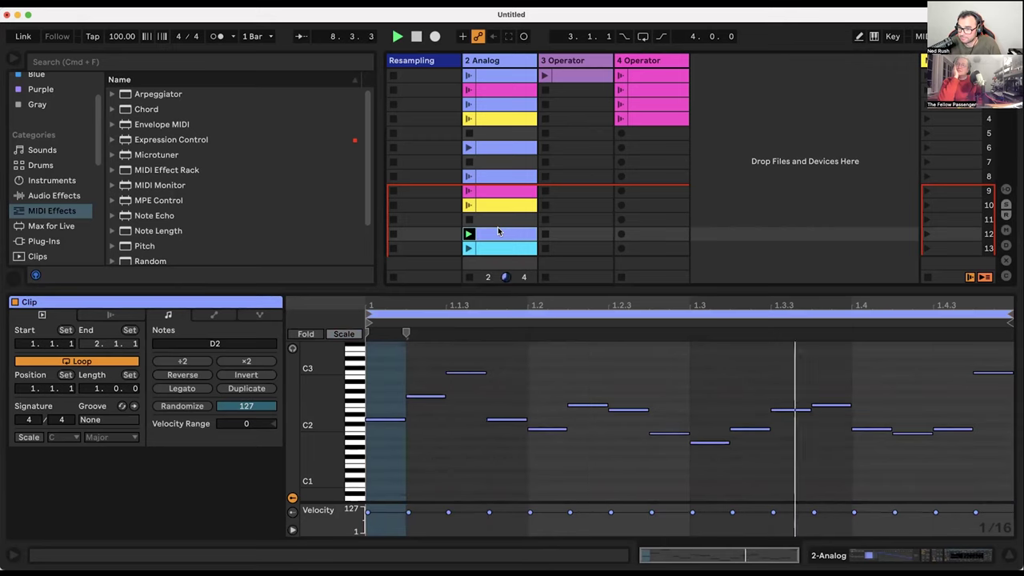
key("Down")
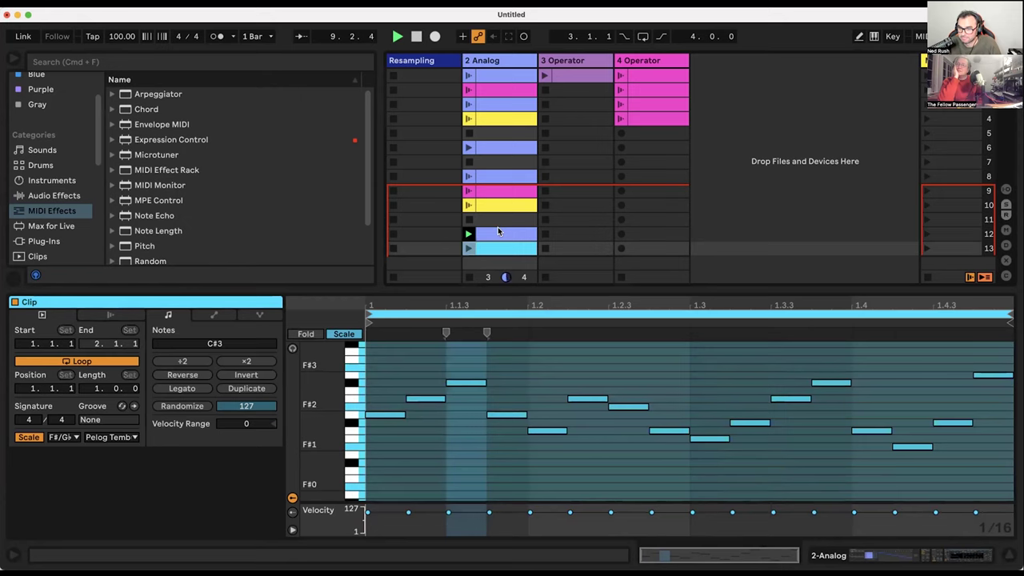